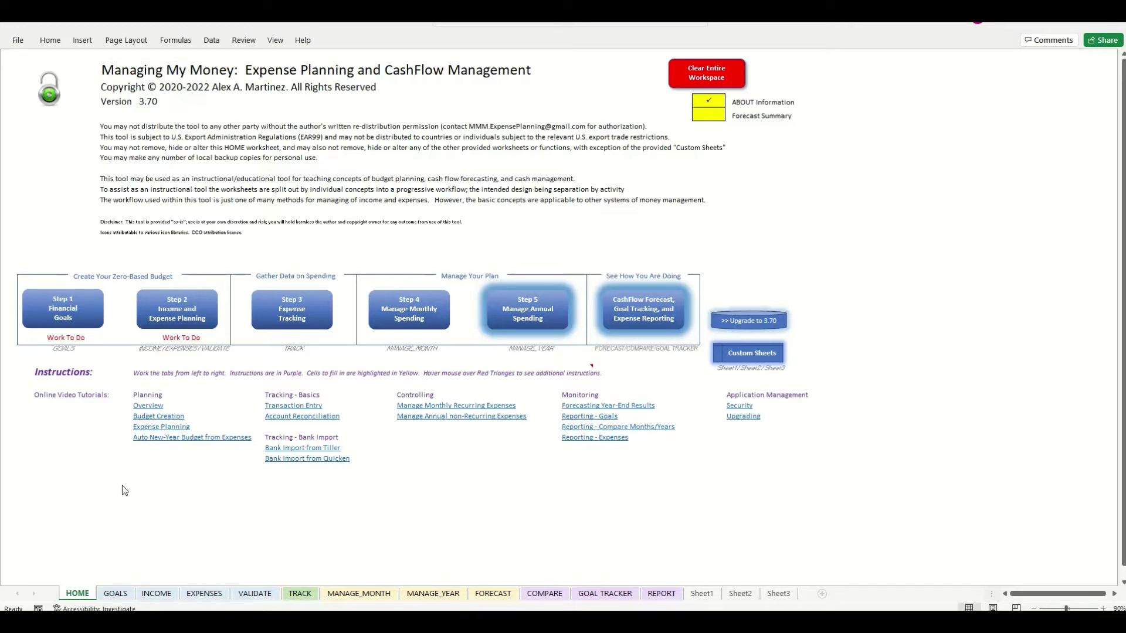
Review the longer-term, medium-term and this year's goals on the GOALS sheet.
left_click(115, 594)
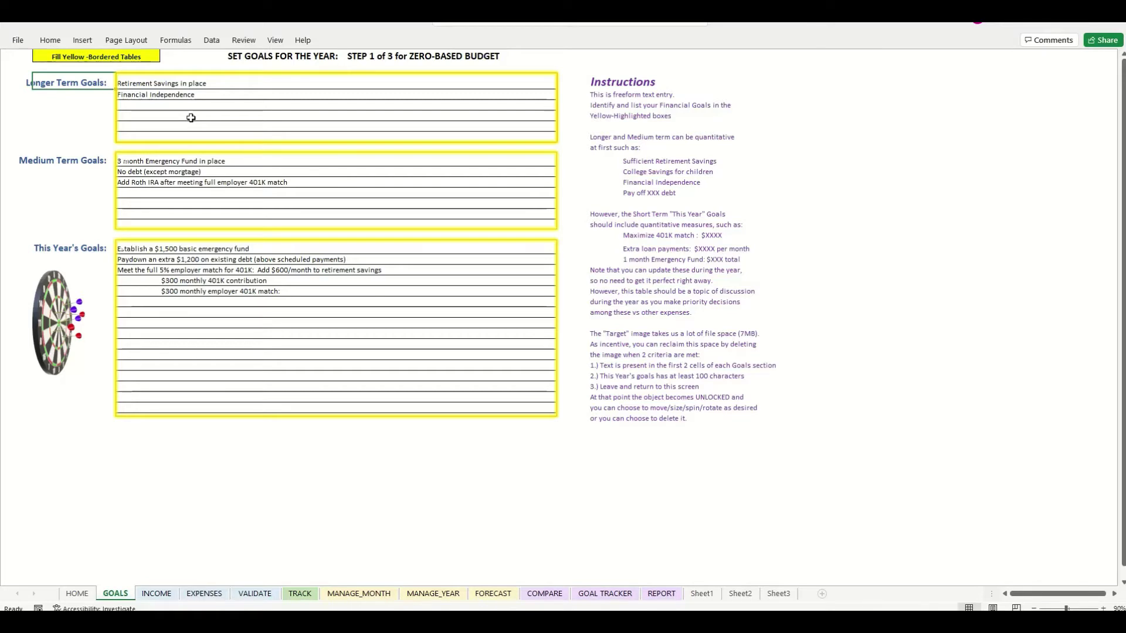
left_click(98, 159)
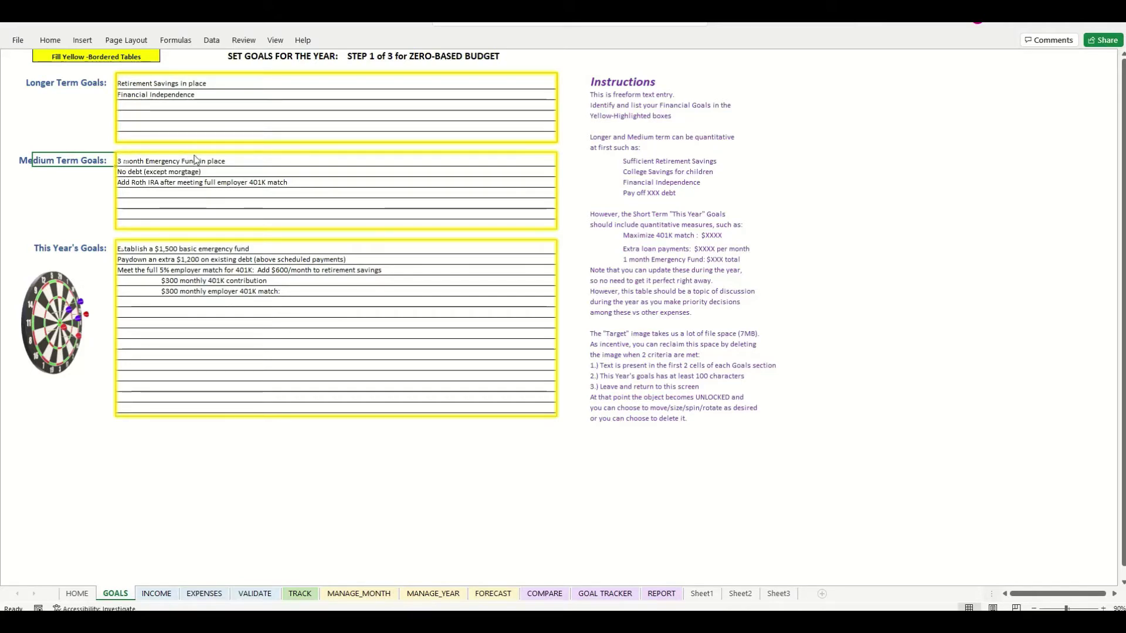
left_click(92, 248)
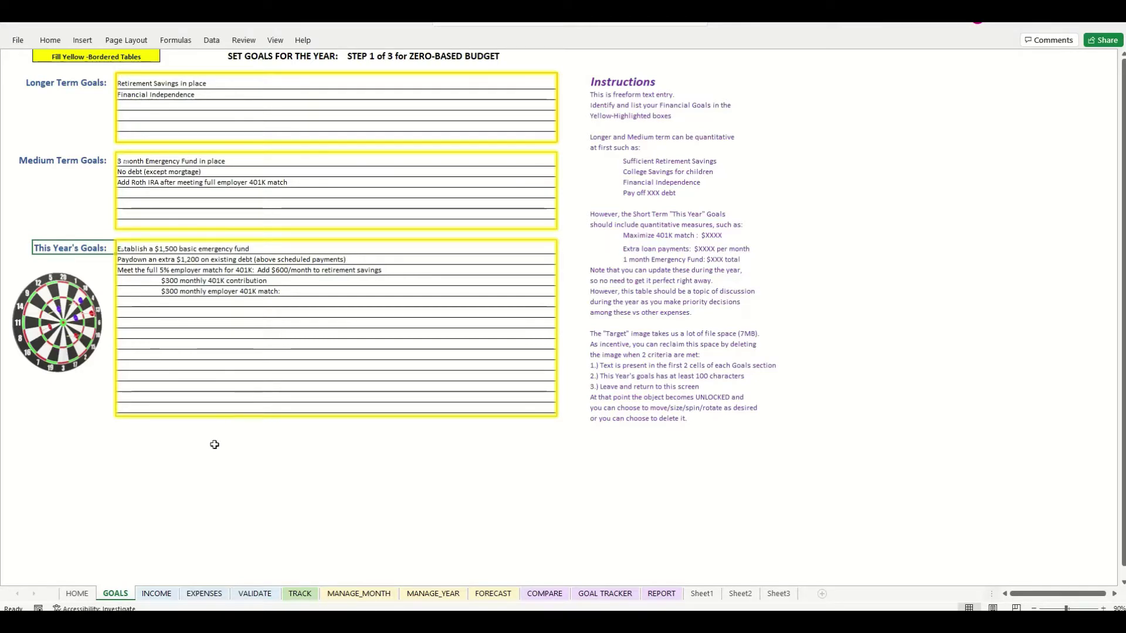
On the INCOME sheet, enter Primary Salary Check 1 and Primary Salary Check 2 as the first two income descriptions.
left_click(157, 594)
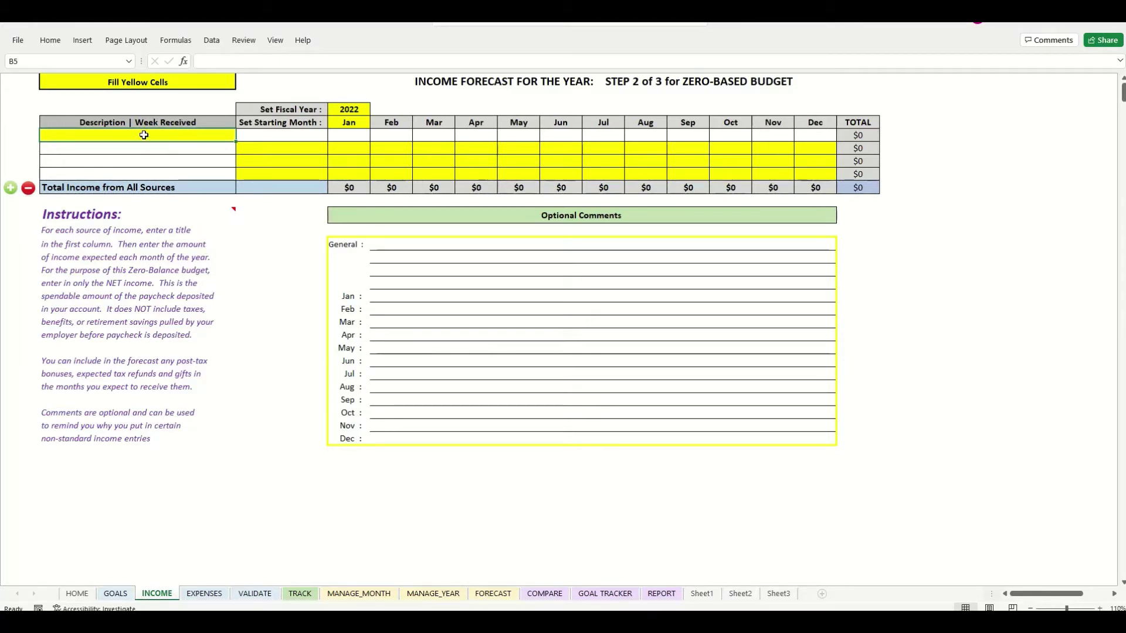
type("P")
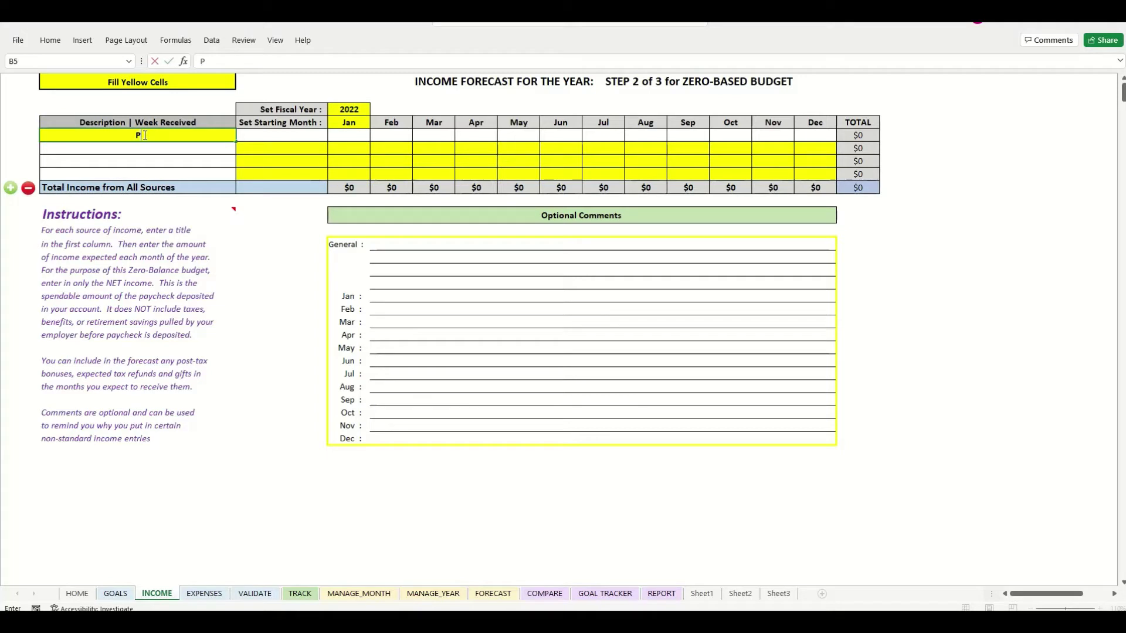
type("rimary Salar")
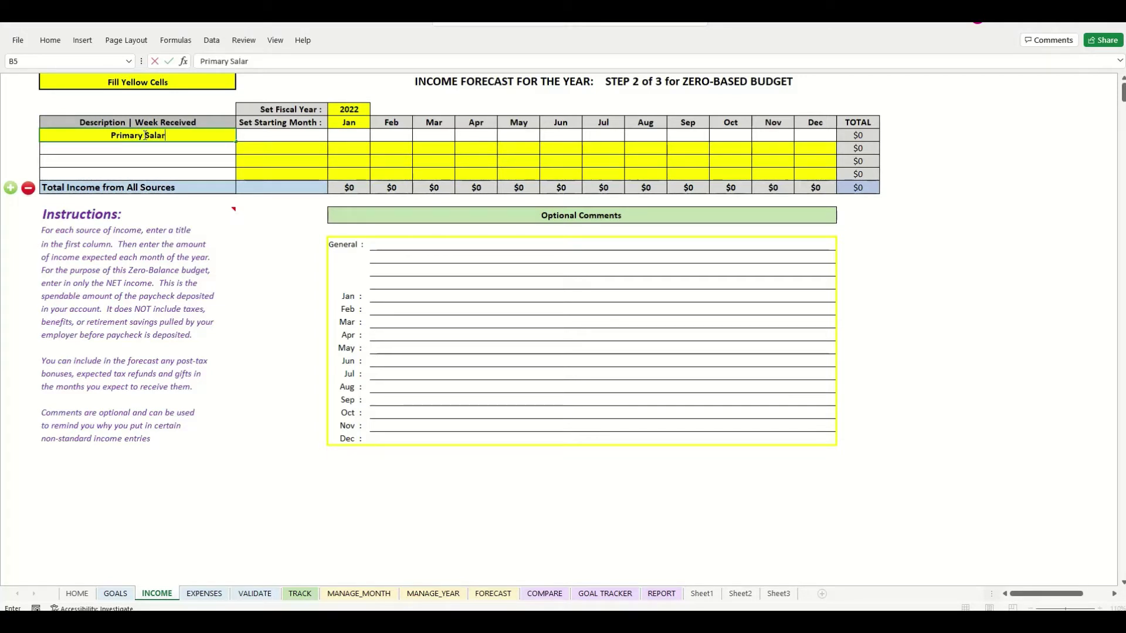
type("y Check")
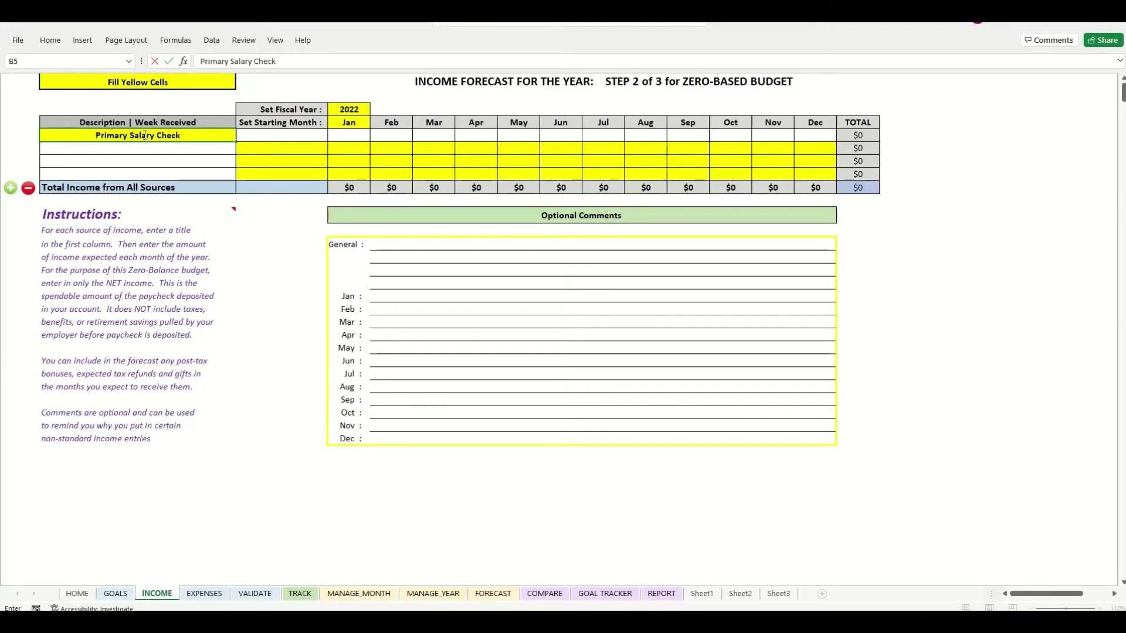
type(" 1")
key("Return")
type("Prim")
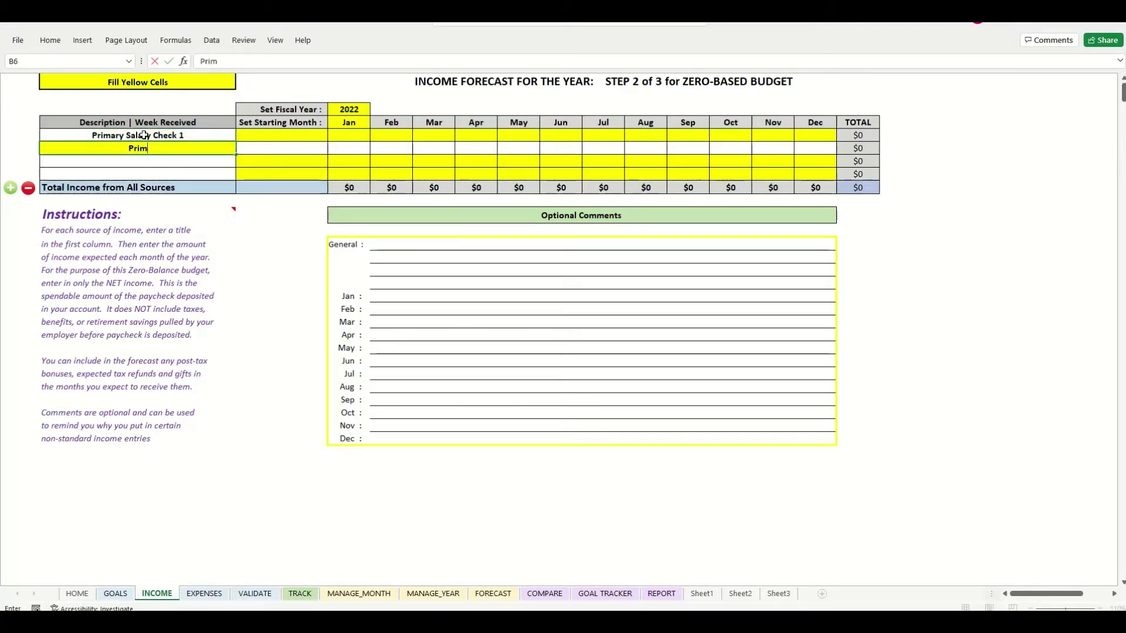
type("ary Salary Check 2")
key("Return")
Enter Tax Refund and Rental Income as the third and fourth income descriptions.
type("Tax Refund")
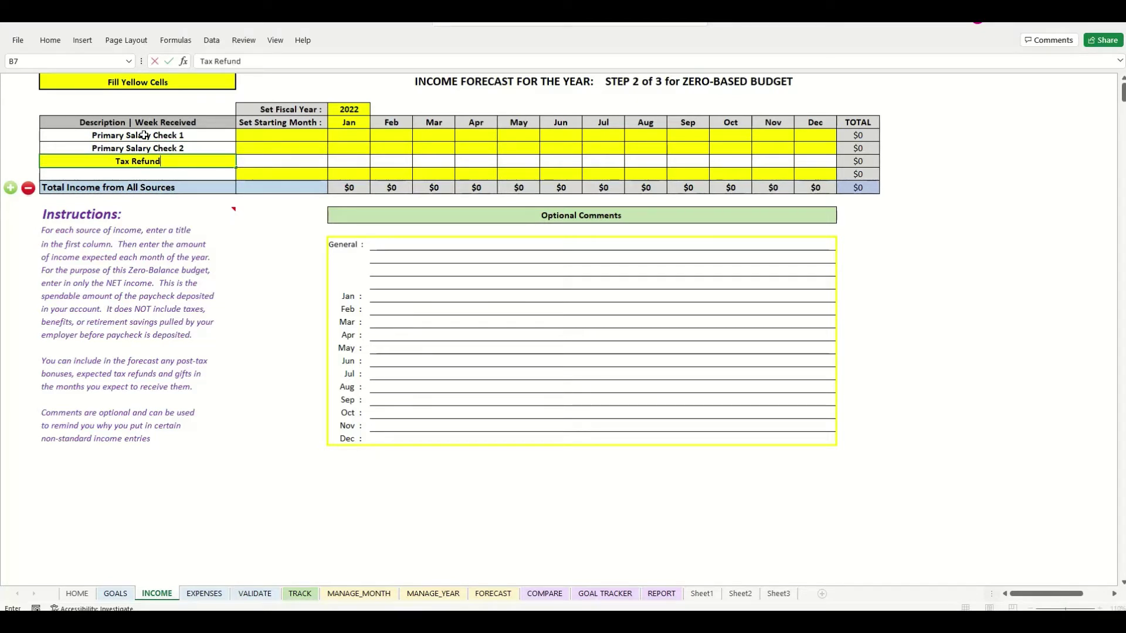
key("Return")
type("Rental Income")
key("Return")
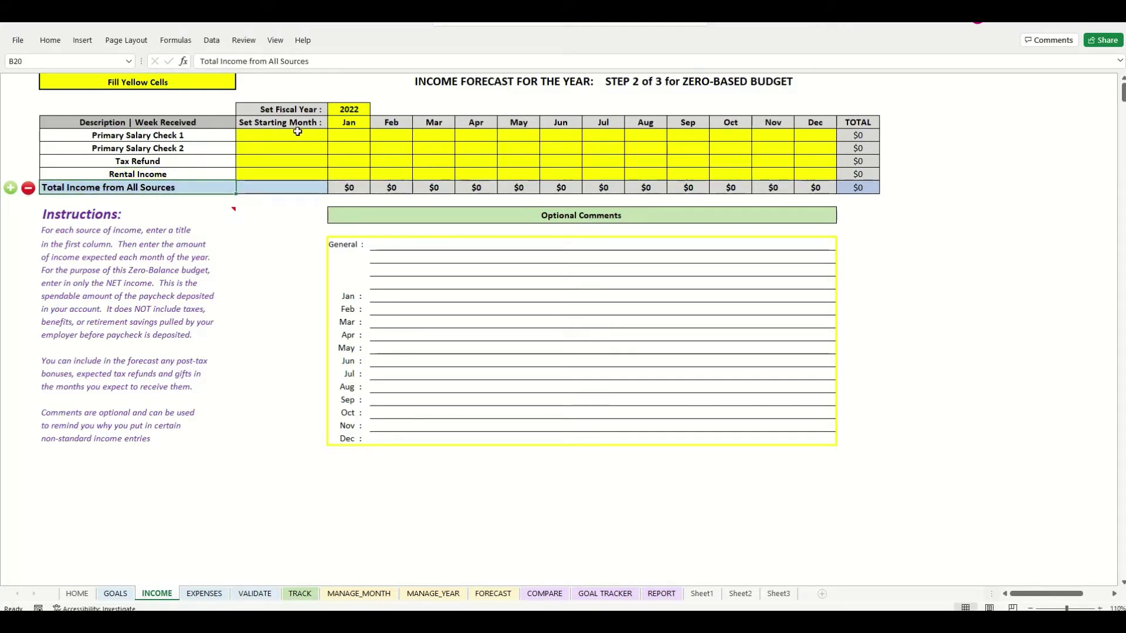
Fill $3,000 for every month from Jan to Dec in both Primary Salary Check rows.
left_click(347, 135)
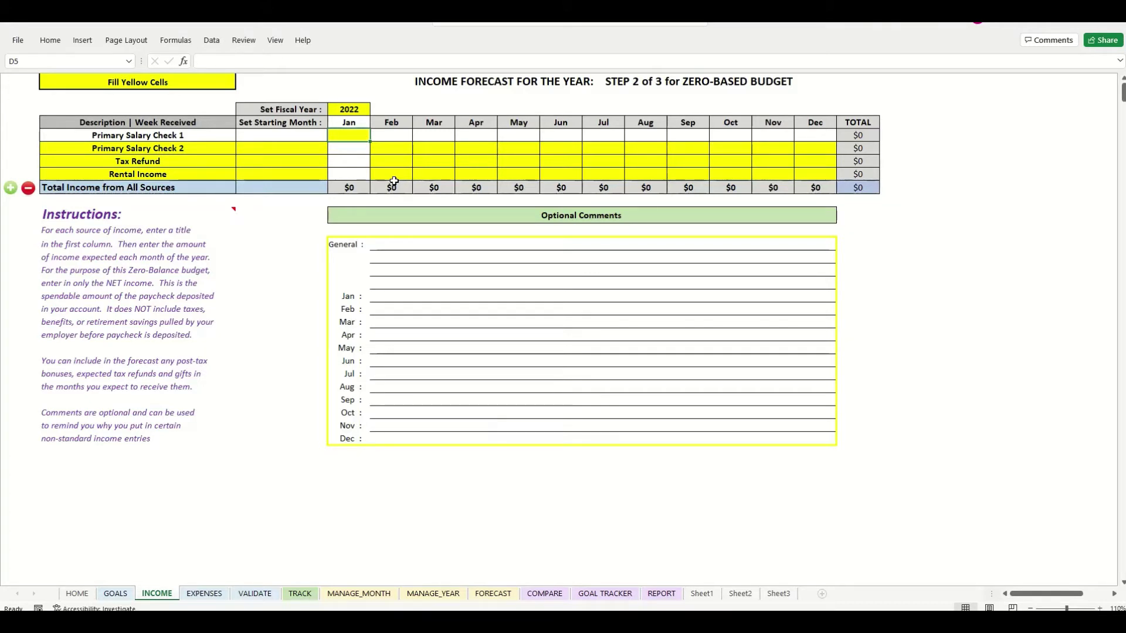
type("3000")
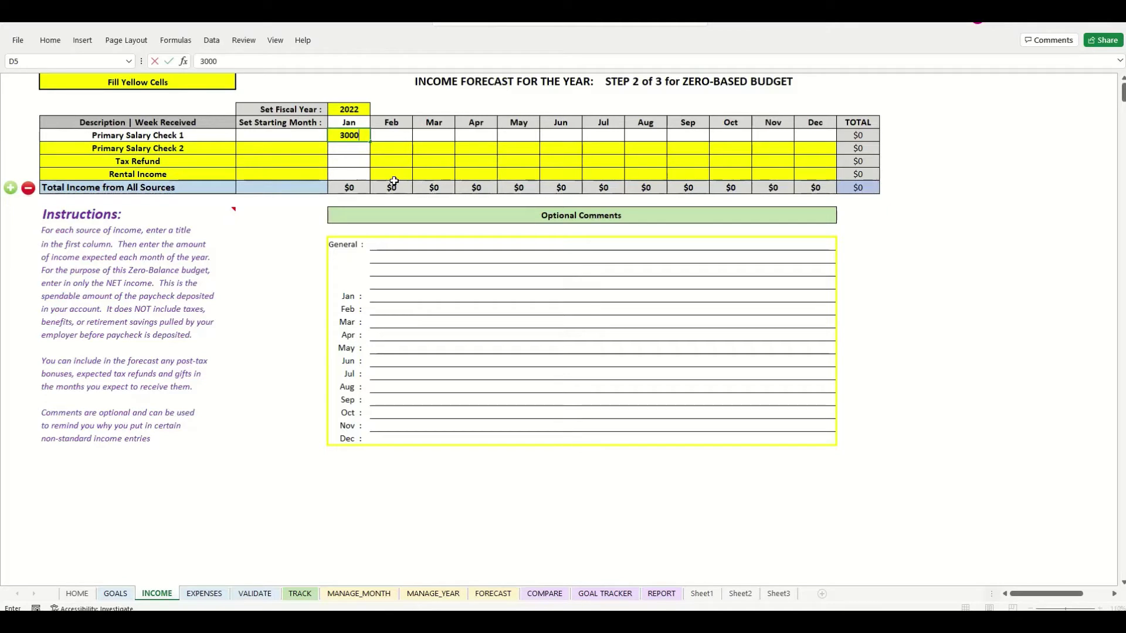
key("Return")
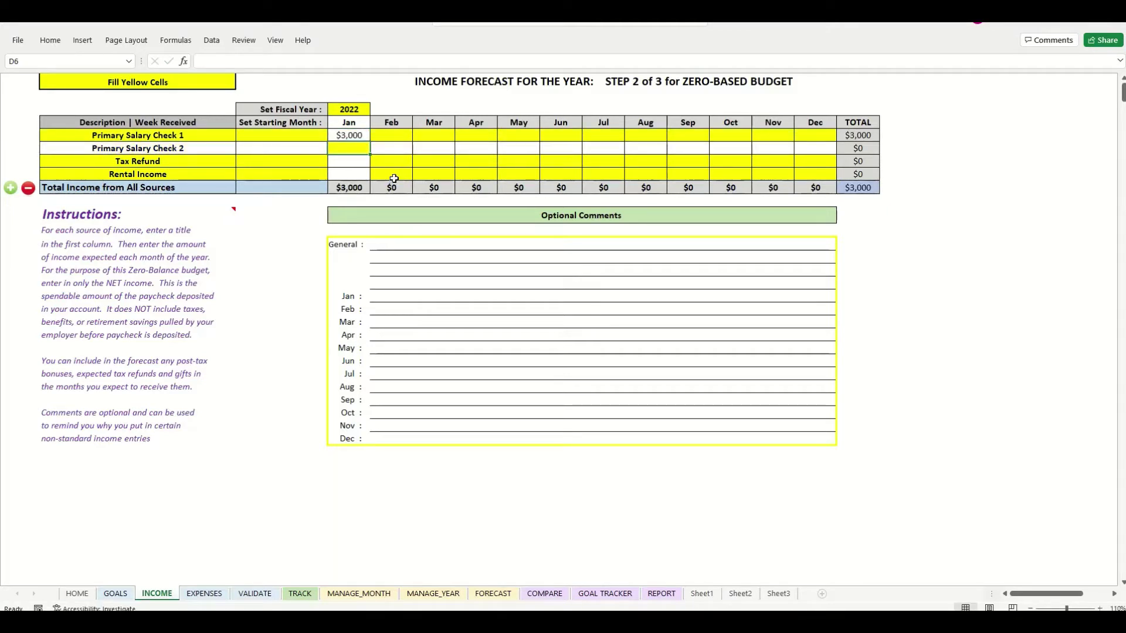
left_click(360, 136)
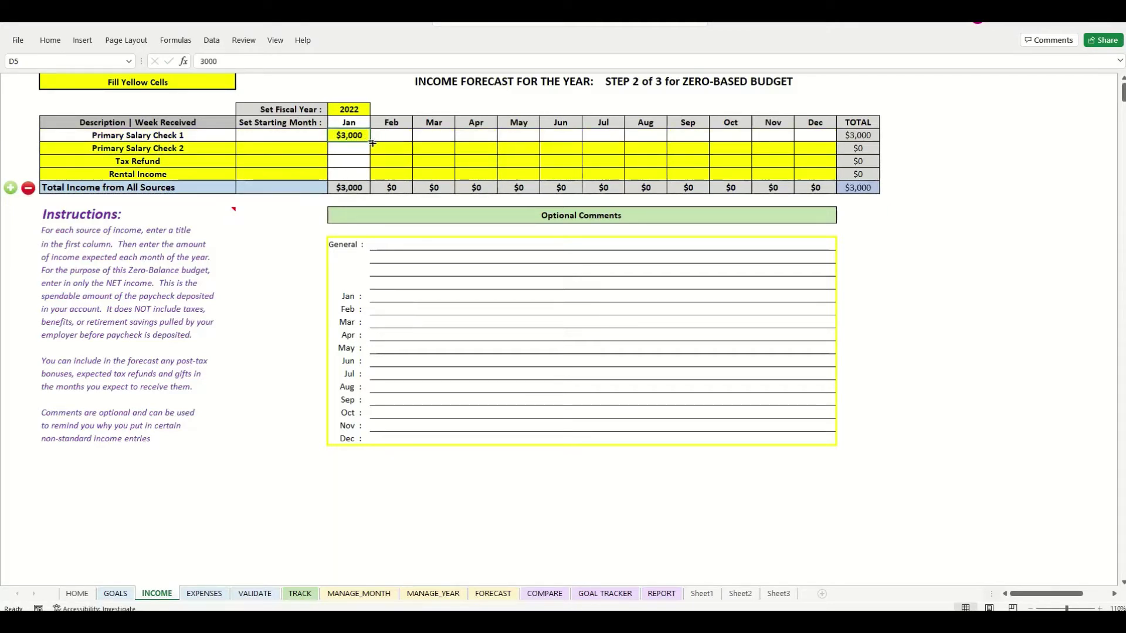
left_click_drag(372, 141, 836, 145)
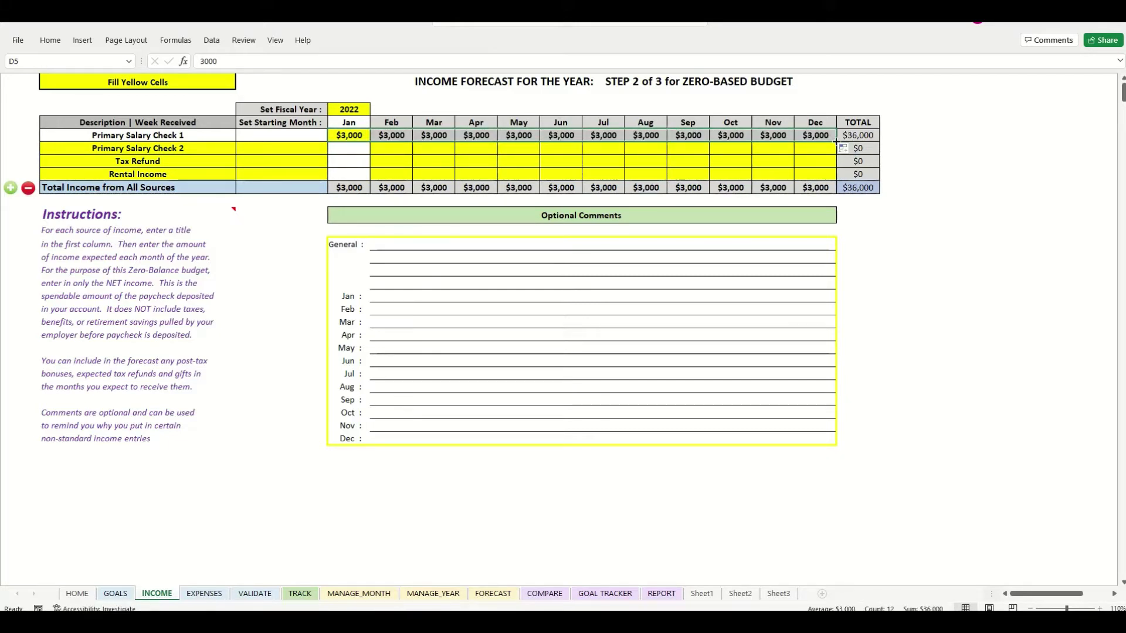
left_click_drag(836, 142, 836, 150)
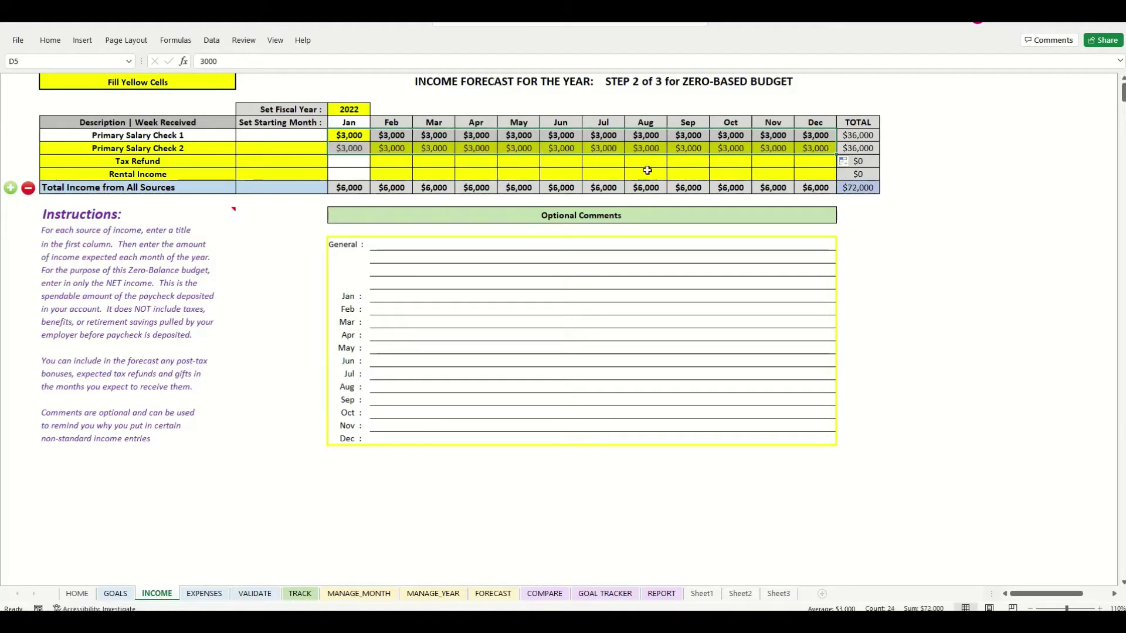
Enter a $750 Tax Refund for April.
left_click(346, 162)
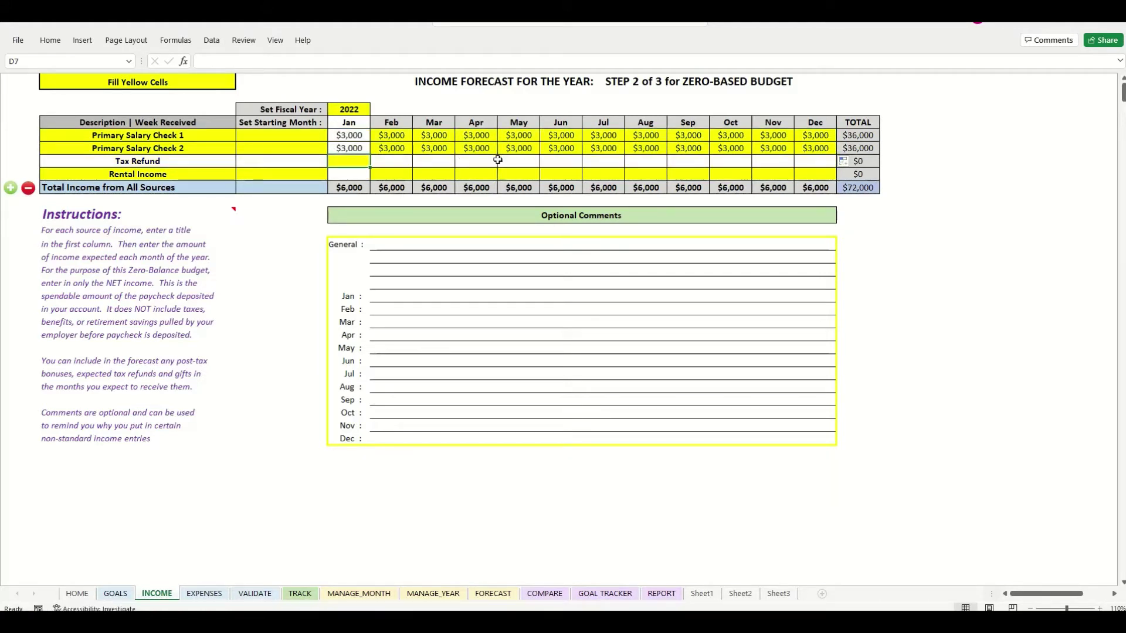
left_click(480, 161)
type("750")
key("Return")
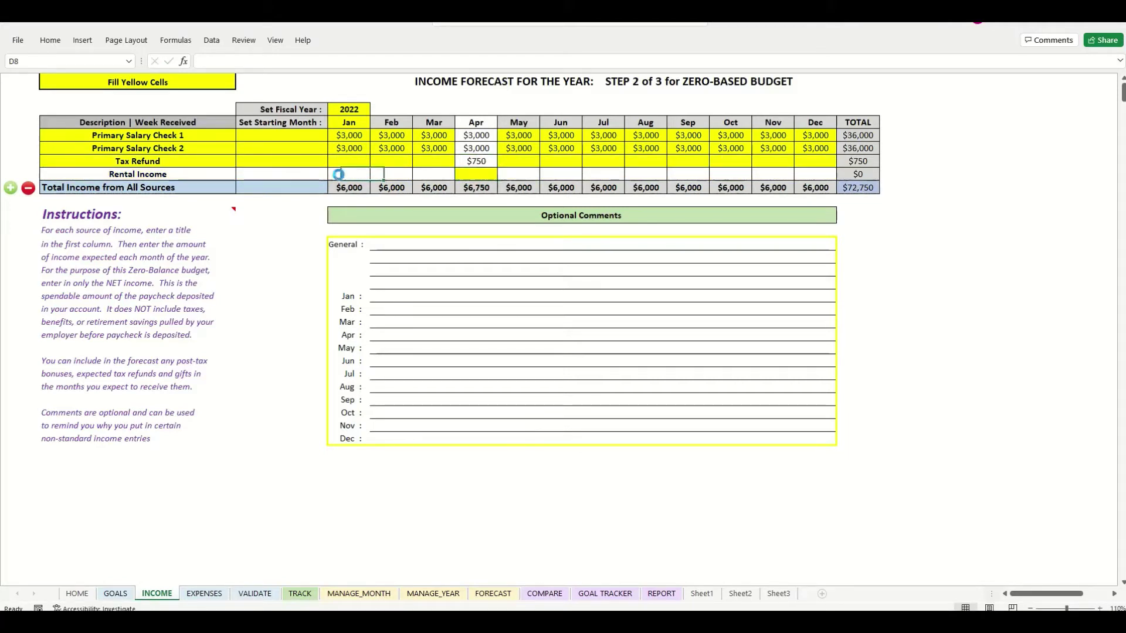
Enter $800 of Rental Income for January and fill it across through December.
left_click(343, 175)
type("800")
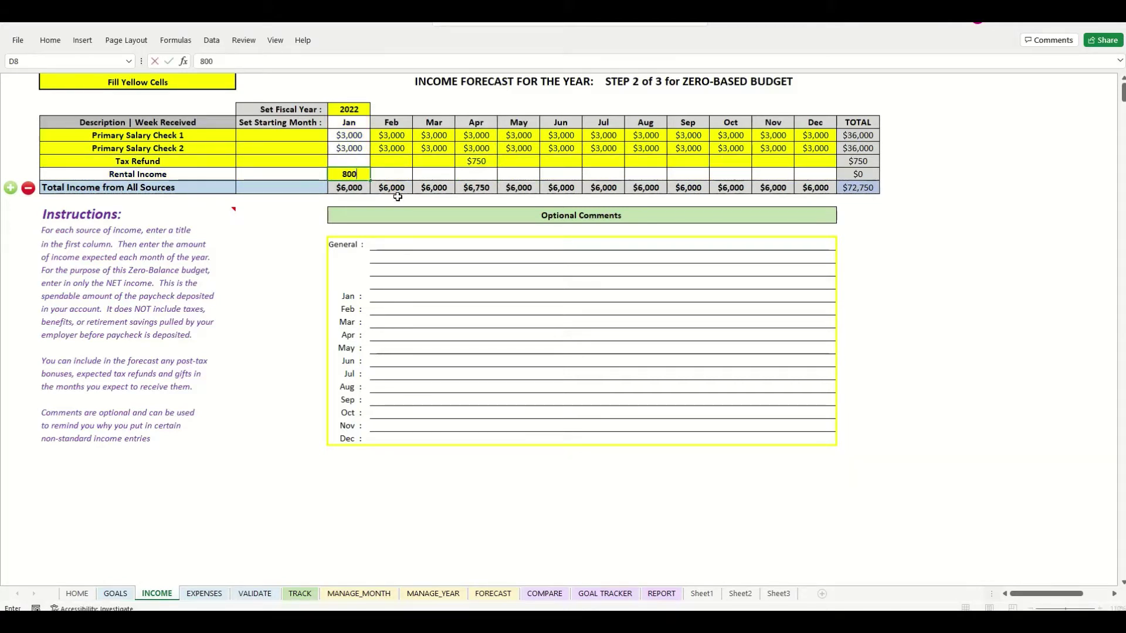
key("Return")
left_click(359, 175)
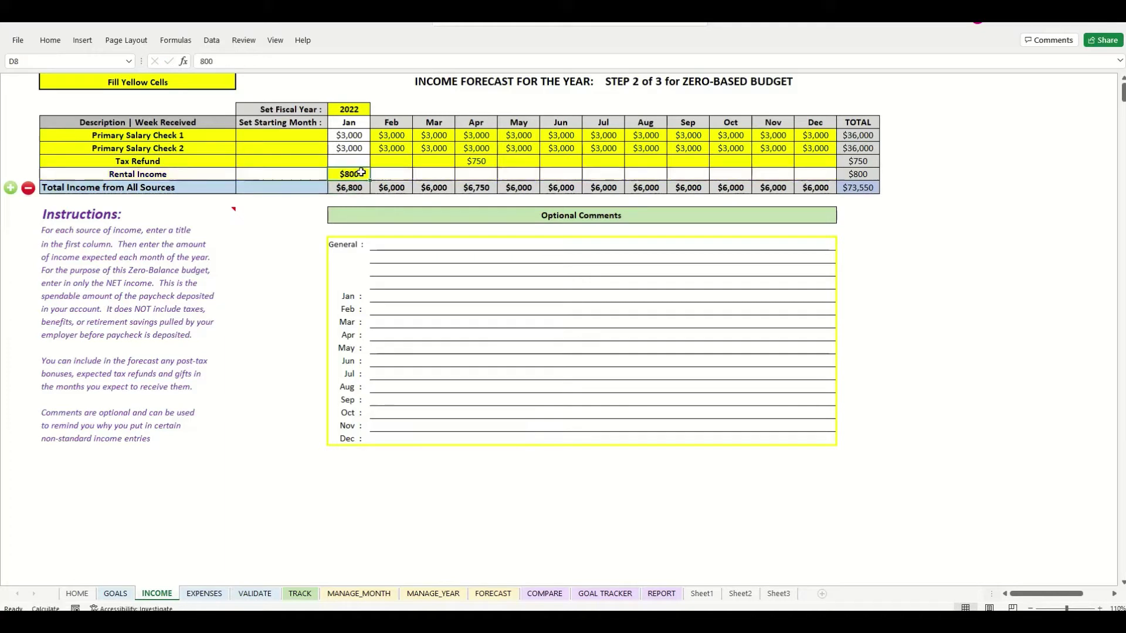
left_click_drag(372, 181, 814, 173)
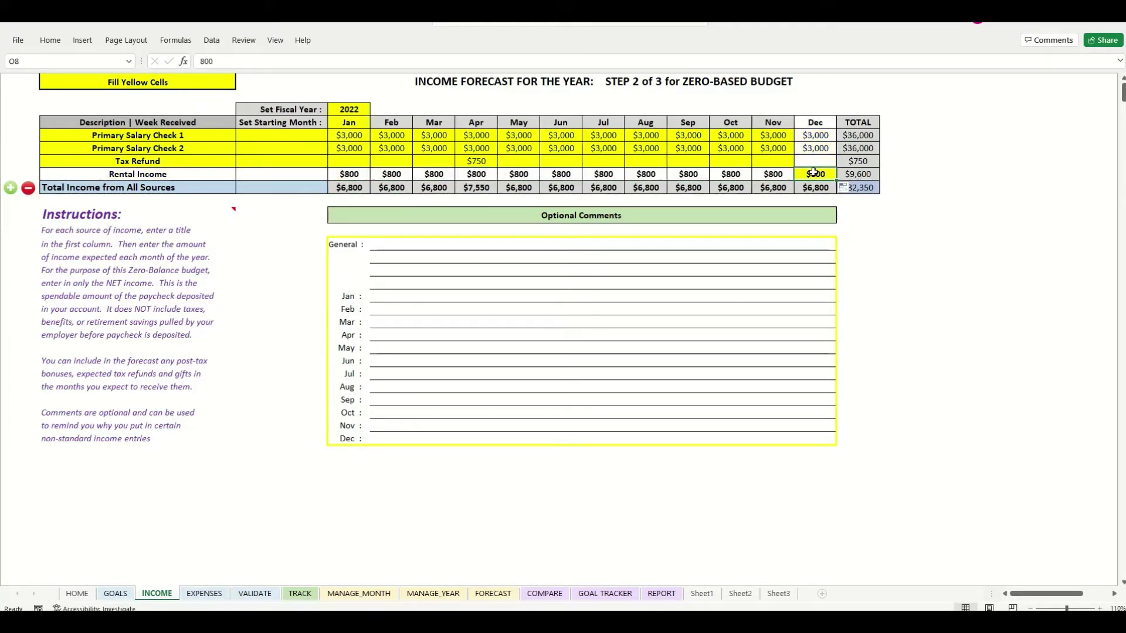
left_click(896, 258)
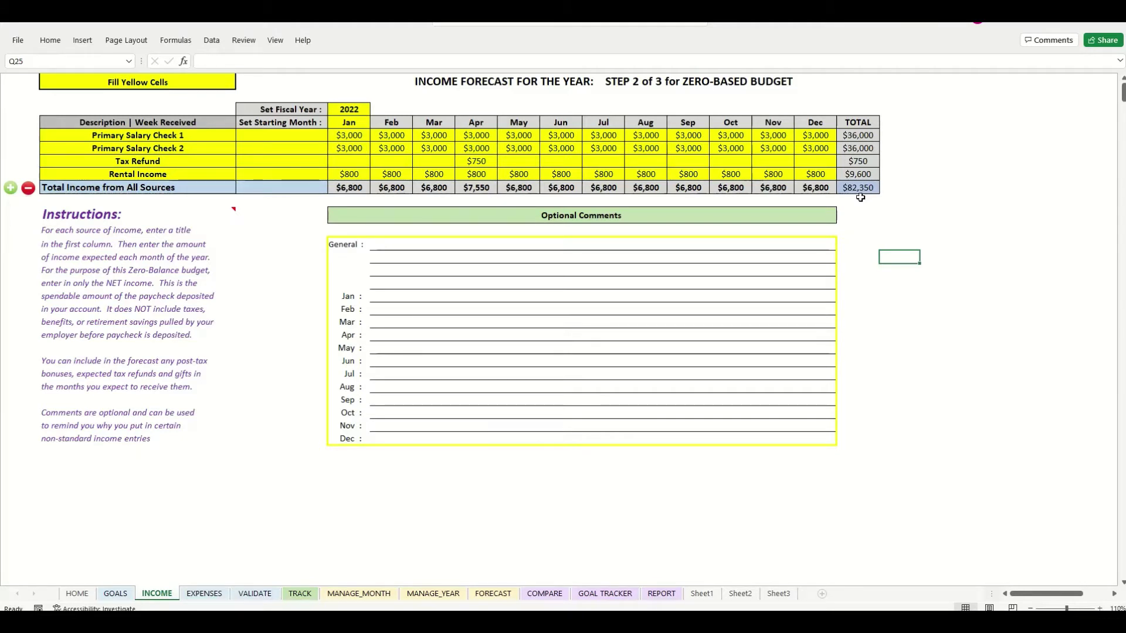
Set the week received to Week1 for Primary Salary Check 1 and Week3 for Primary Salary Check 2.
left_click(265, 136)
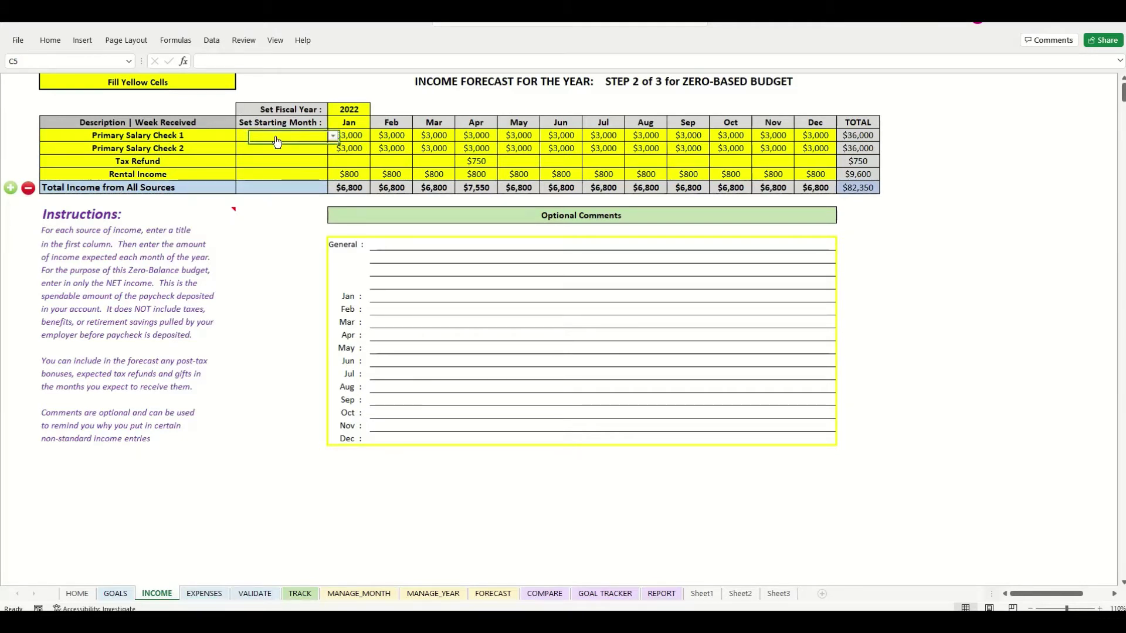
left_click(333, 137)
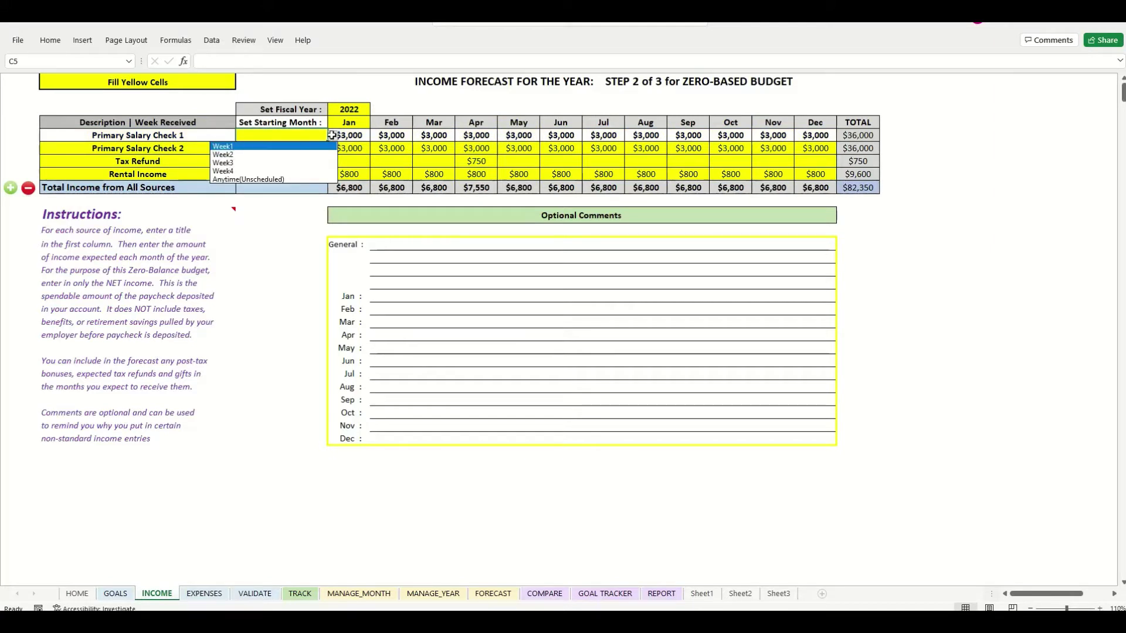
left_click(223, 147)
key("Return")
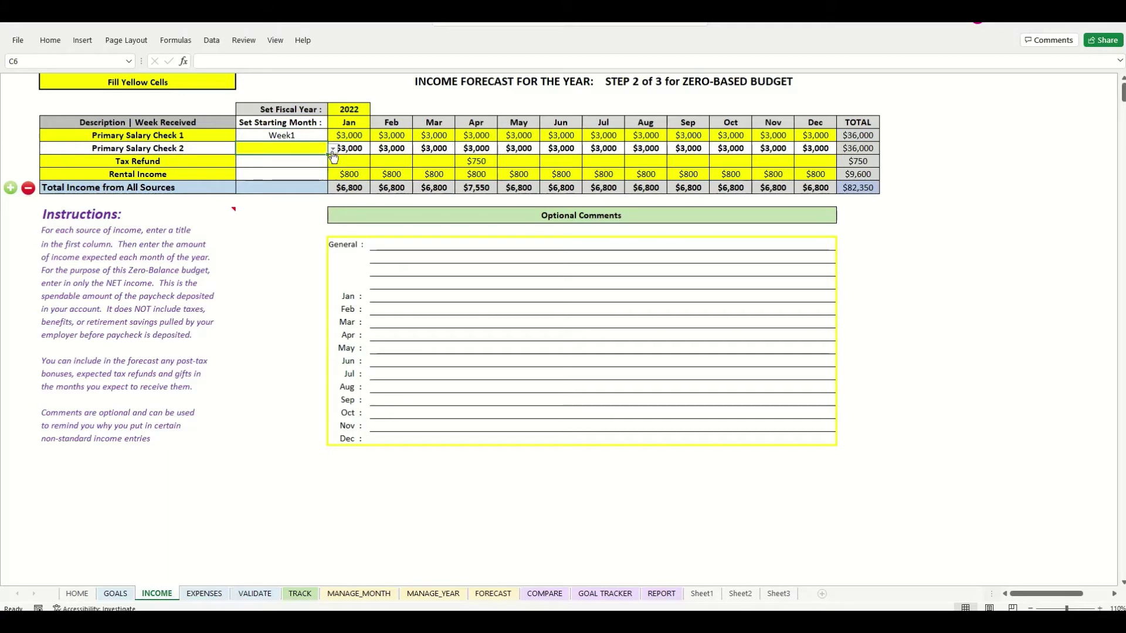
left_click(333, 149)
left_click(260, 175)
Set the week received for Tax Refund to Anytime(Unscheduled).
left_click(265, 163)
left_click(330, 162)
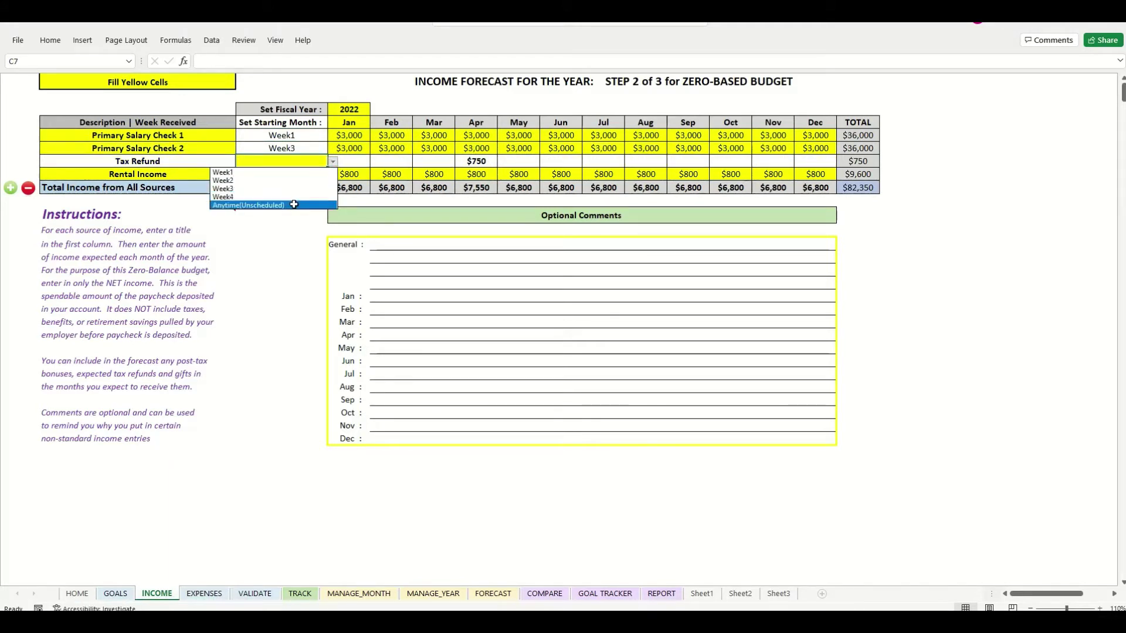
left_click(294, 204)
Set the week received for Rental Income to Anytime(Unscheduled).
left_click(302, 176)
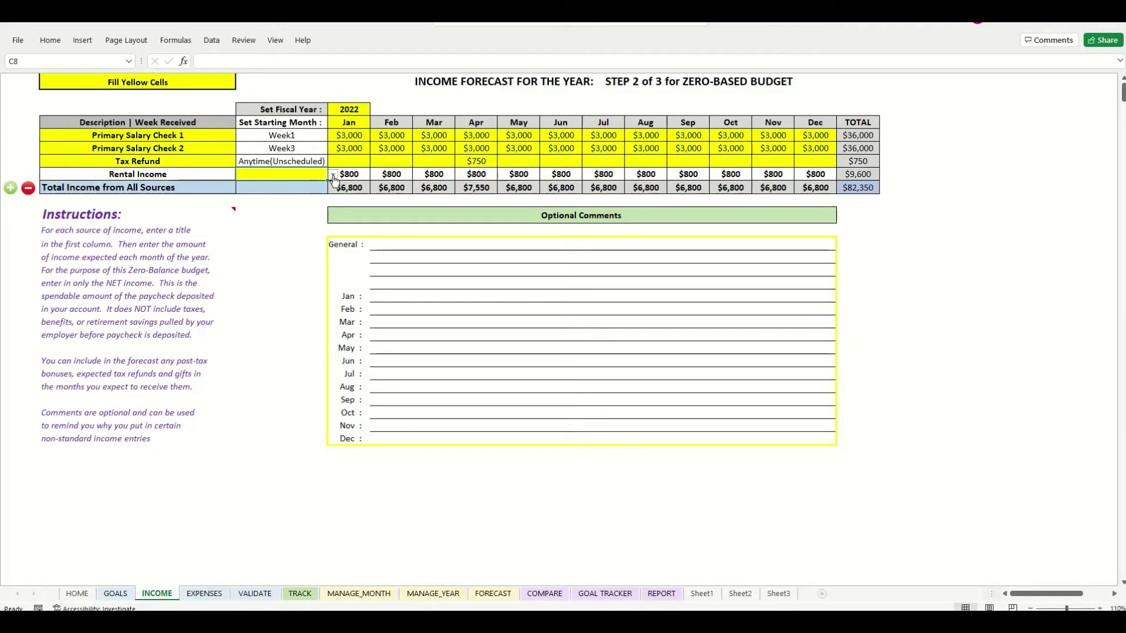
left_click(333, 176)
left_click(287, 217)
left_click(280, 241)
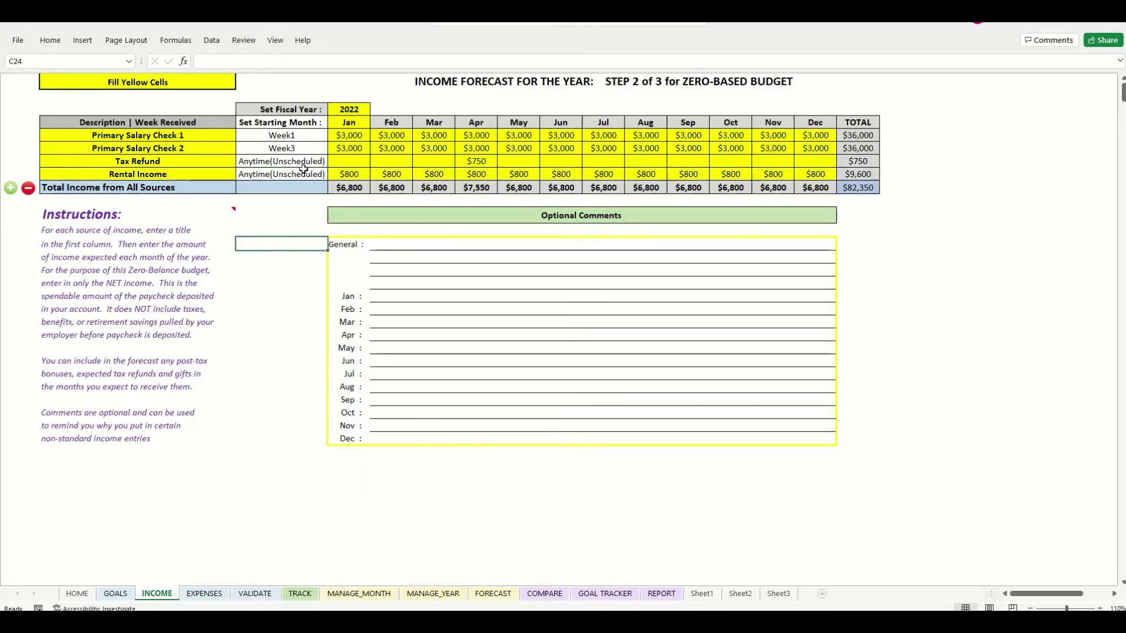
Change the week received for Rental Income to Week1.
left_click(315, 174)
left_click(332, 174)
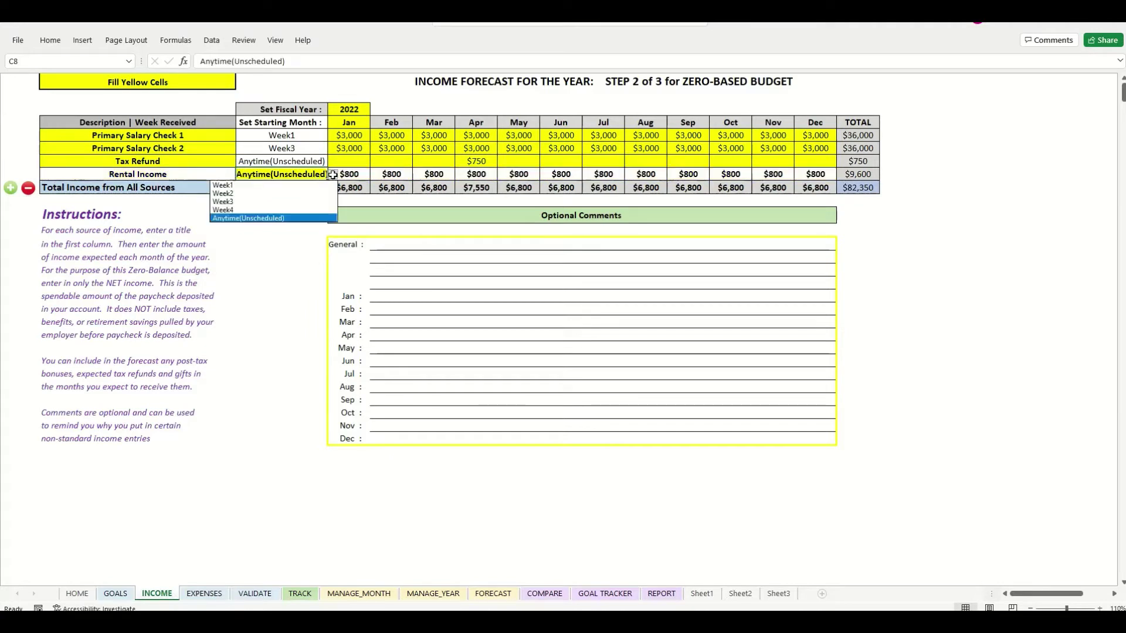
left_click(274, 186)
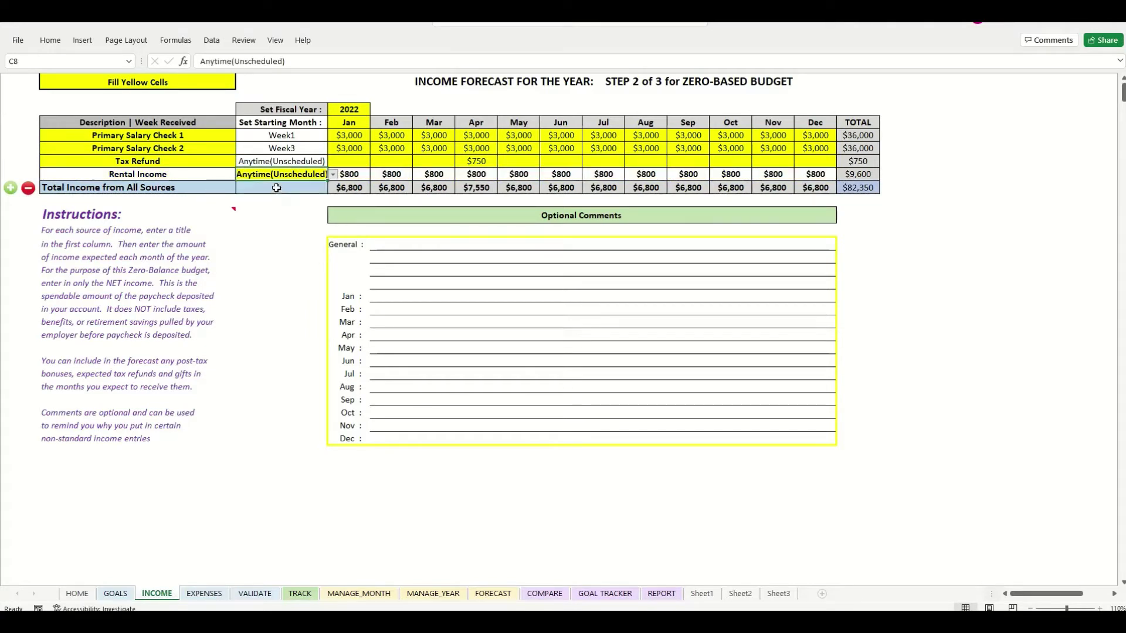
left_click(288, 246)
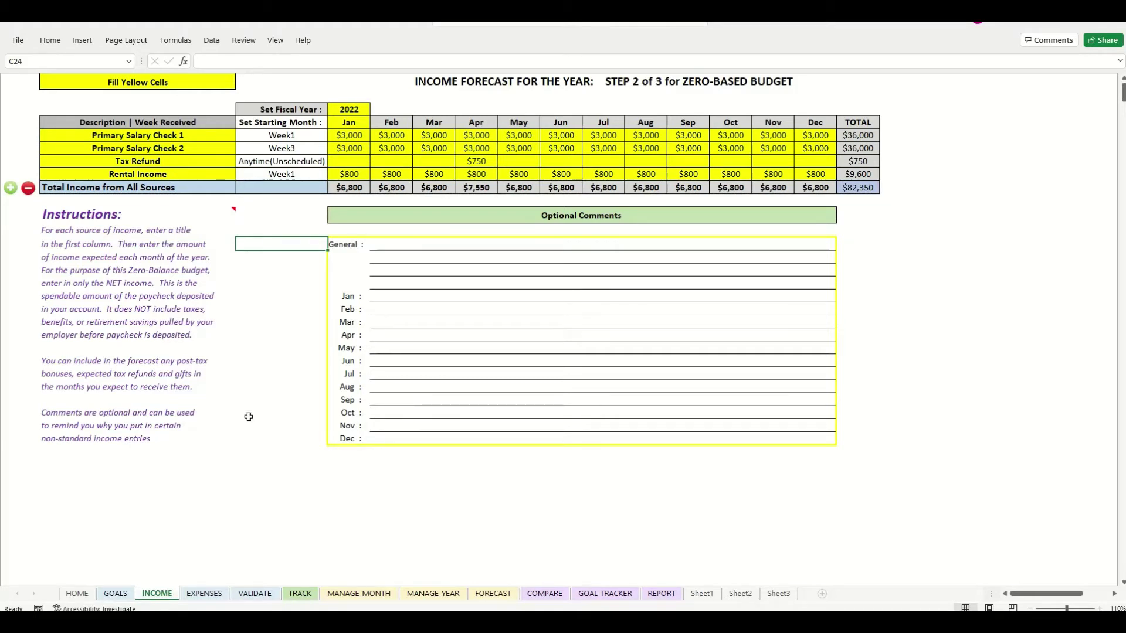
On the EXPENSES sheet, enter Emergency Fund as the first expense and assign it to the Goals group.
left_click(204, 594)
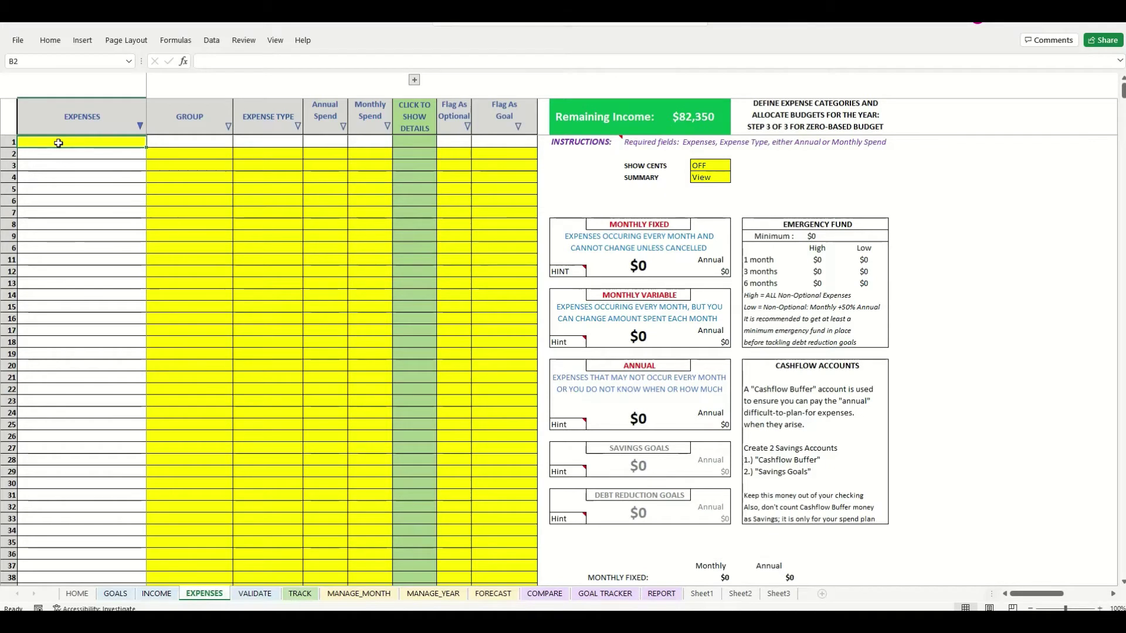
type("Emergen")
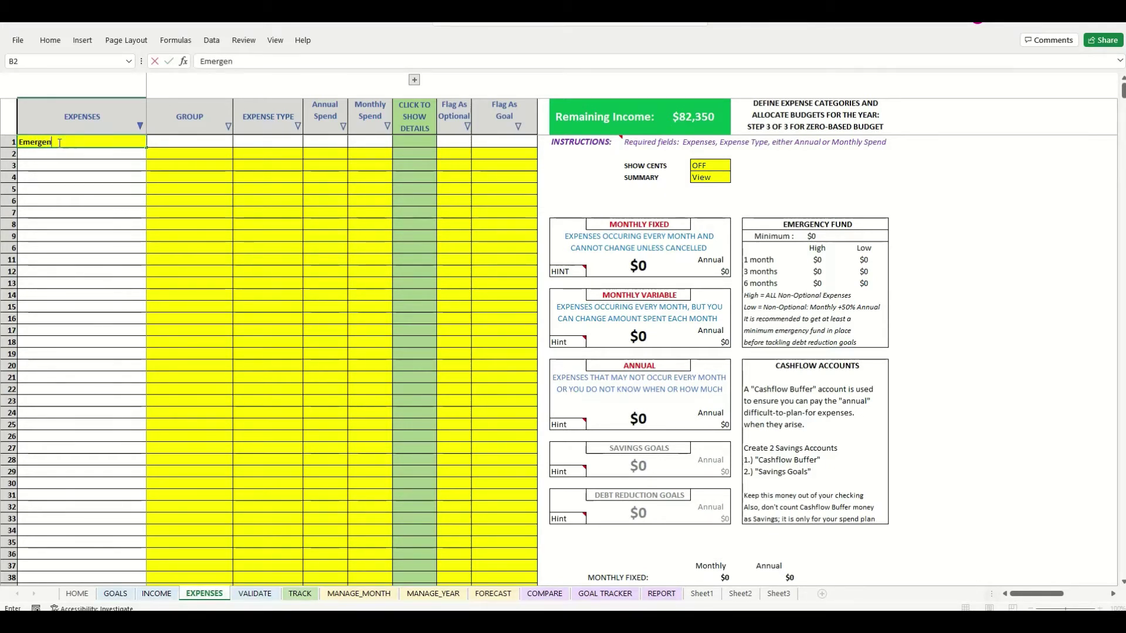
type("cy Fund")
key("Tab")
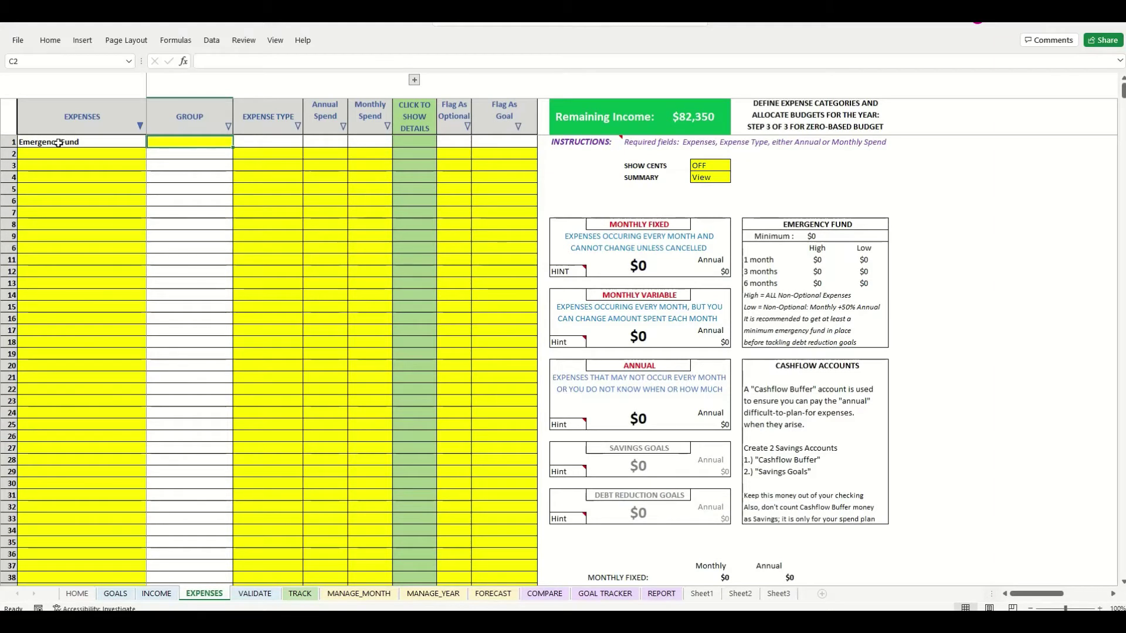
type("Goals")
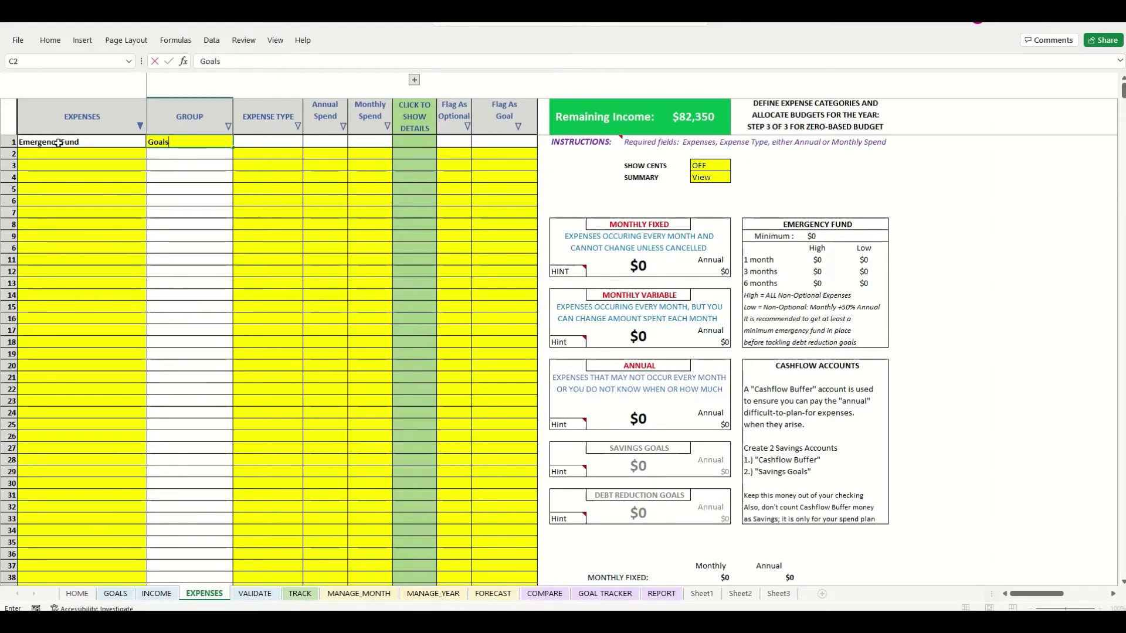
key("Tab")
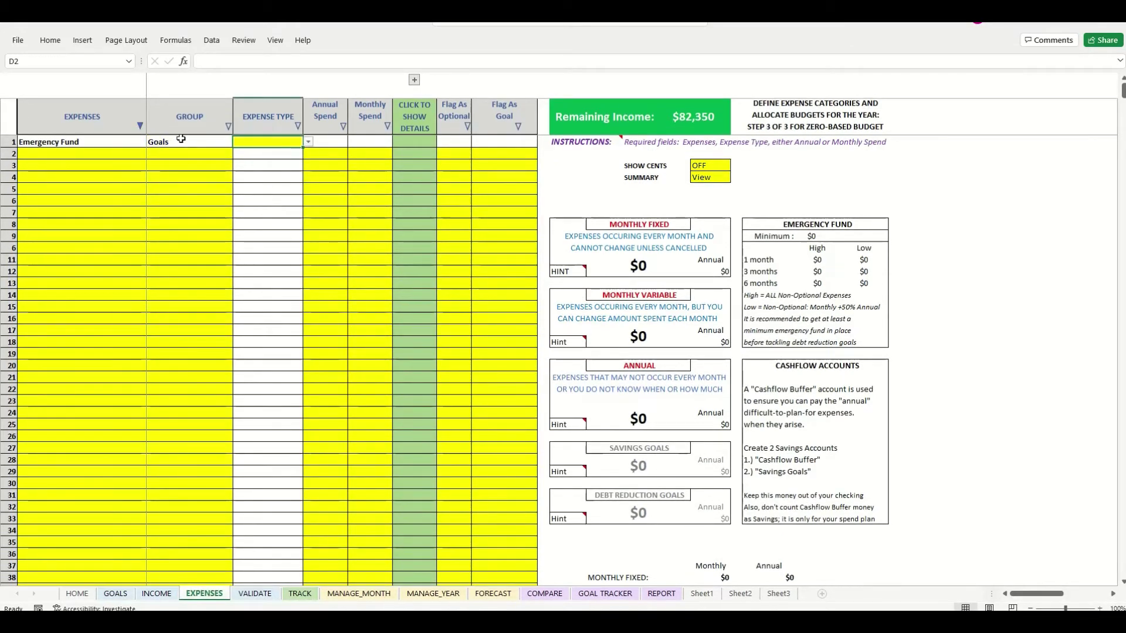
Set the Emergency Fund's expense type to Monthly Variable and its monthly spend to $140.
left_click(308, 144)
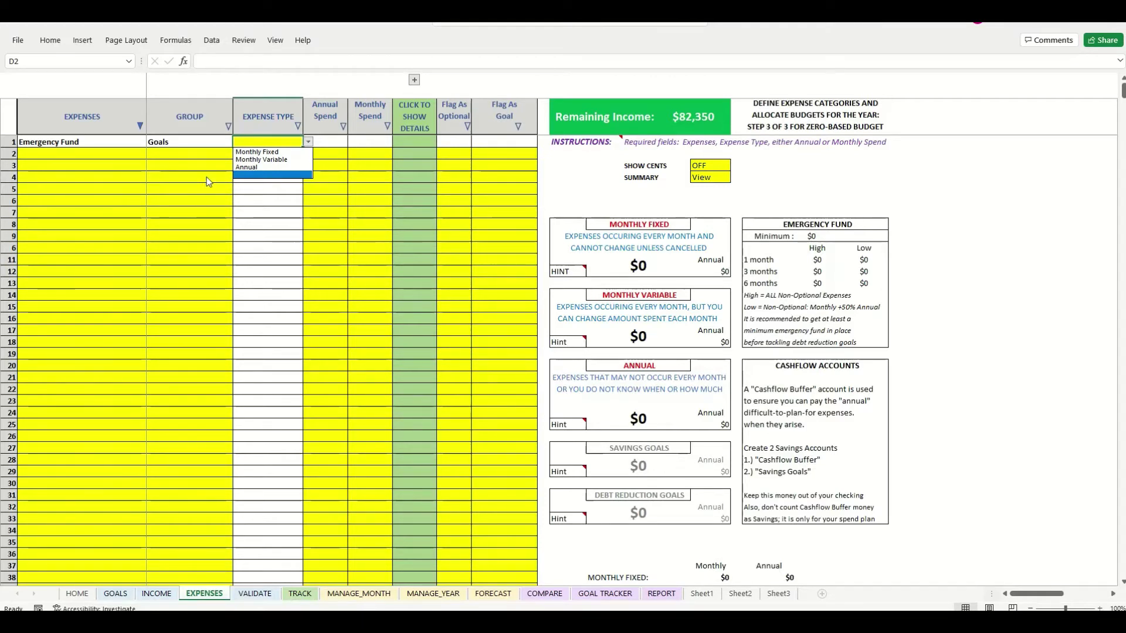
left_click(258, 160)
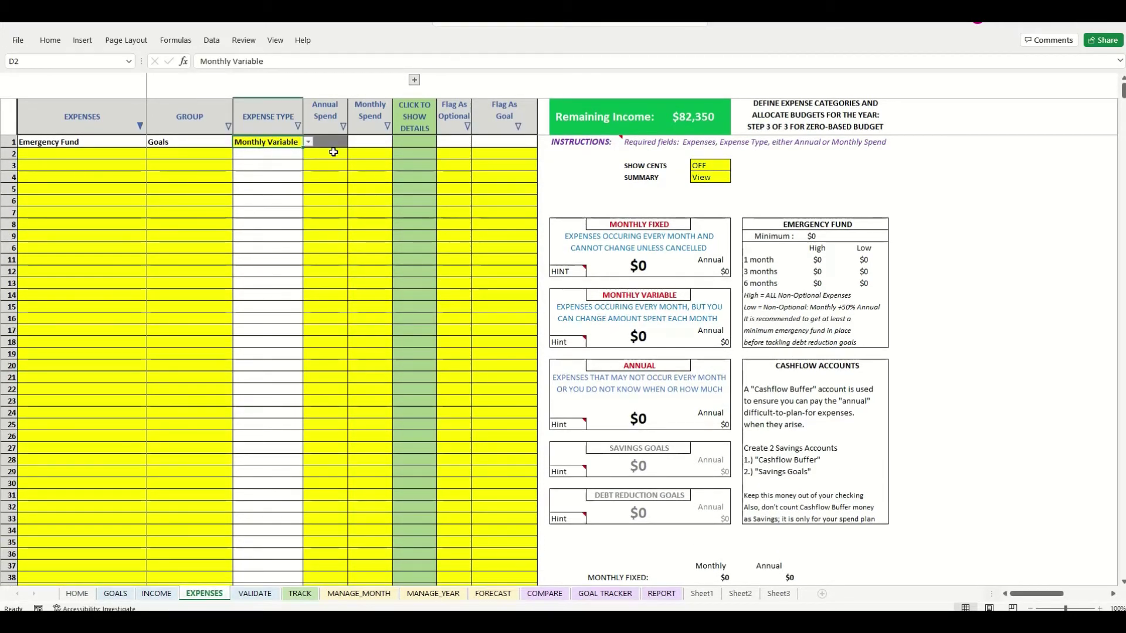
left_click(378, 141)
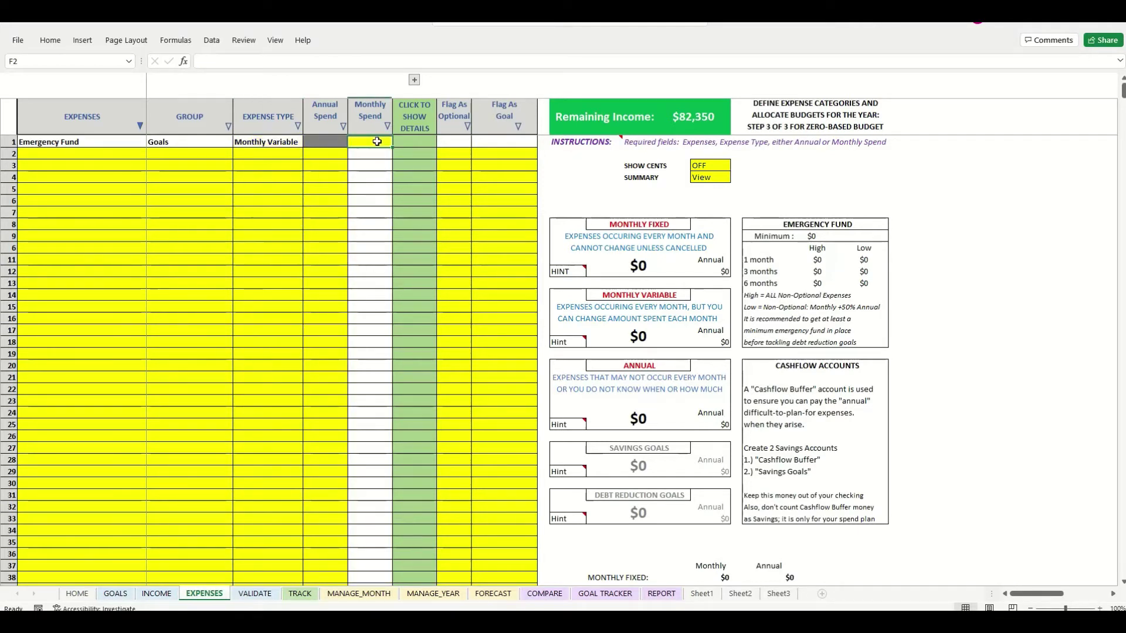
type("140")
key("Return")
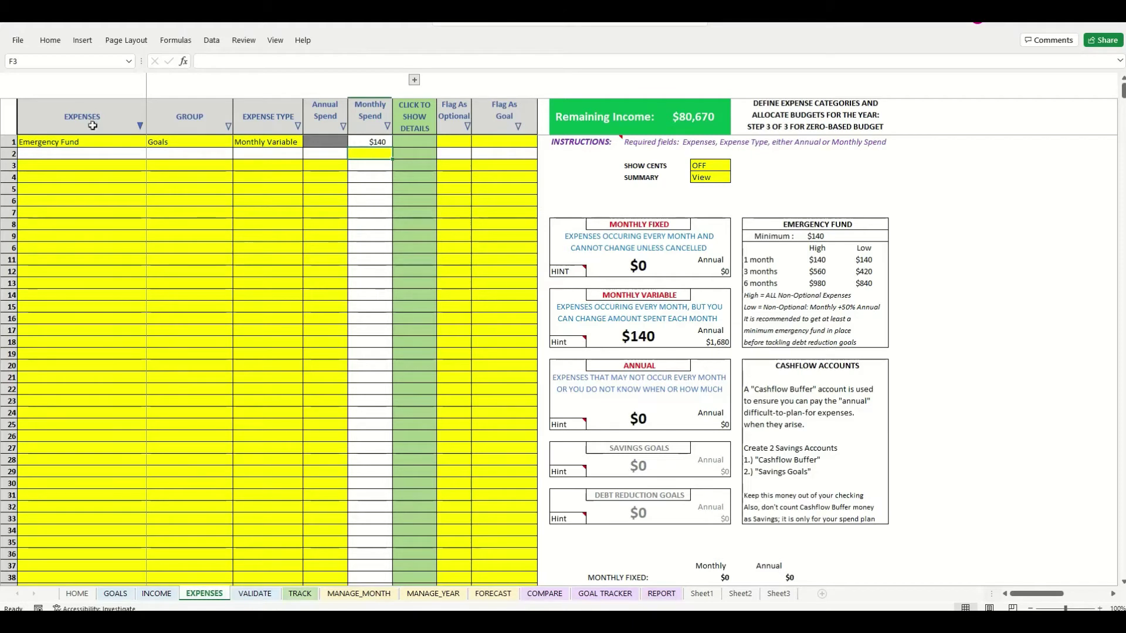
Enter Loan Payment as the second expense and flag the Emergency Fund as a Savings goal.
left_click(58, 154)
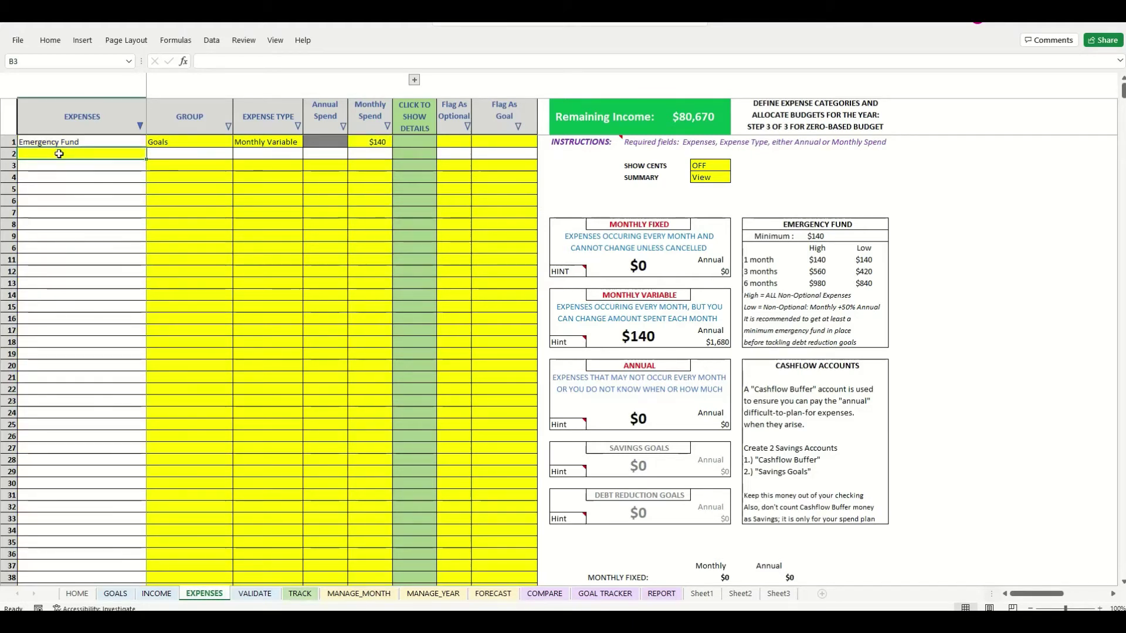
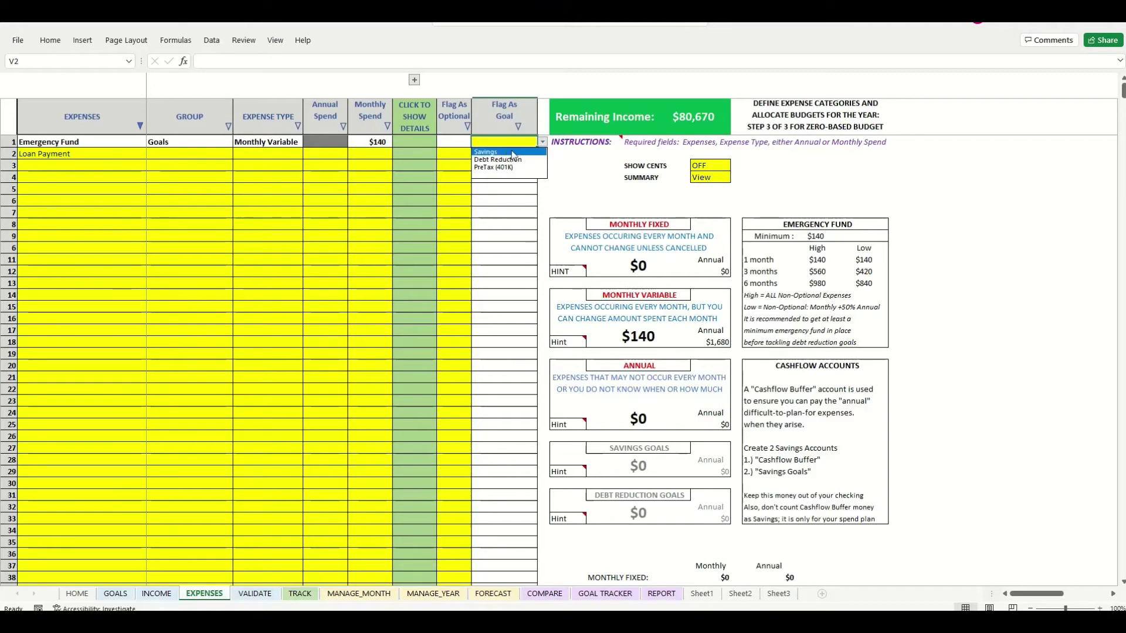
left_click(508, 153)
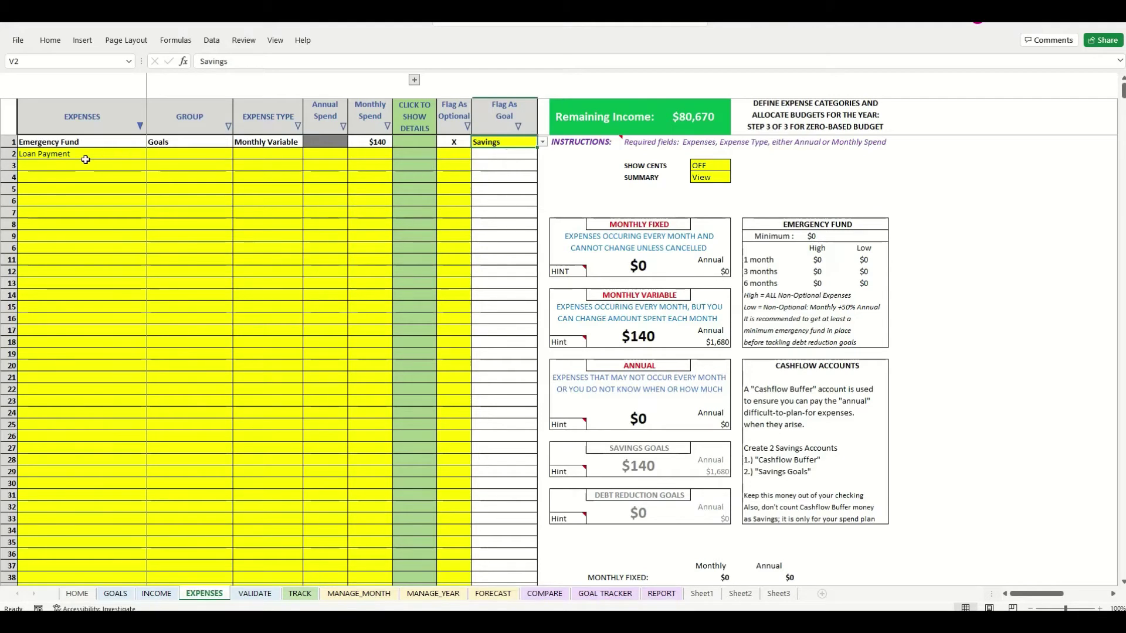
Assign Loan Payment to the Goals group with the expense type Monthly Fixed.
left_click(197, 154)
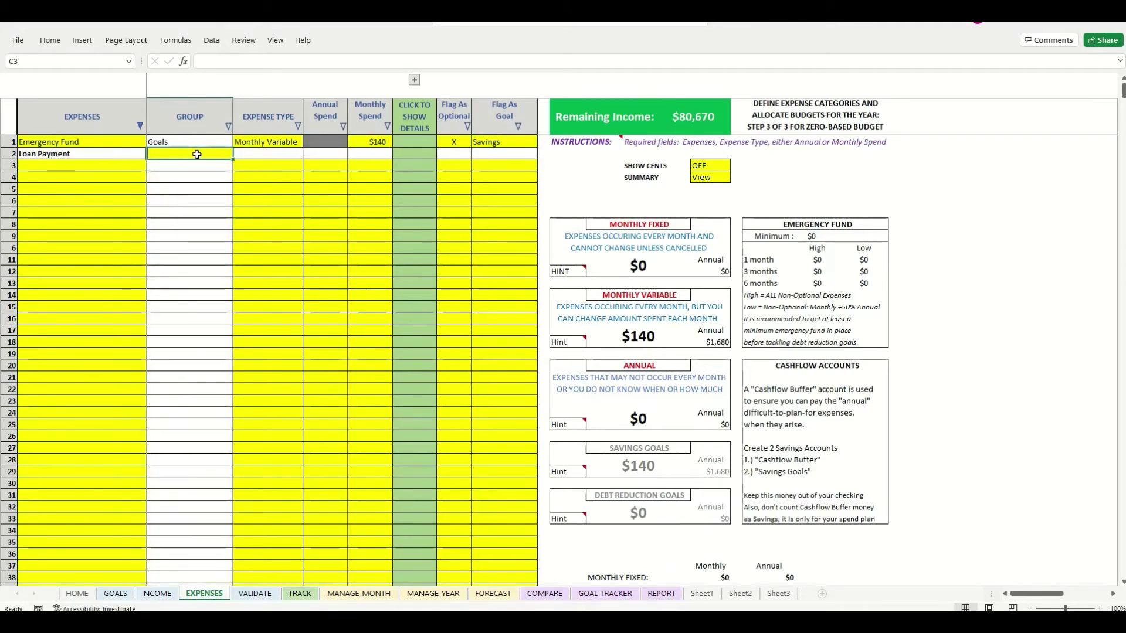
type("Goals")
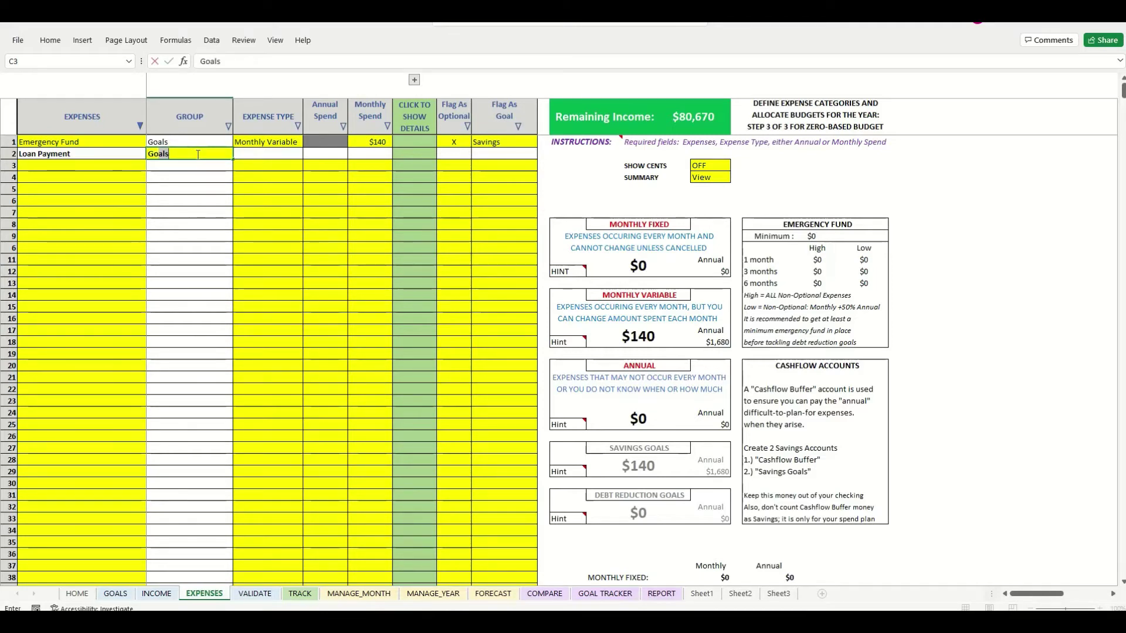
key("Tab")
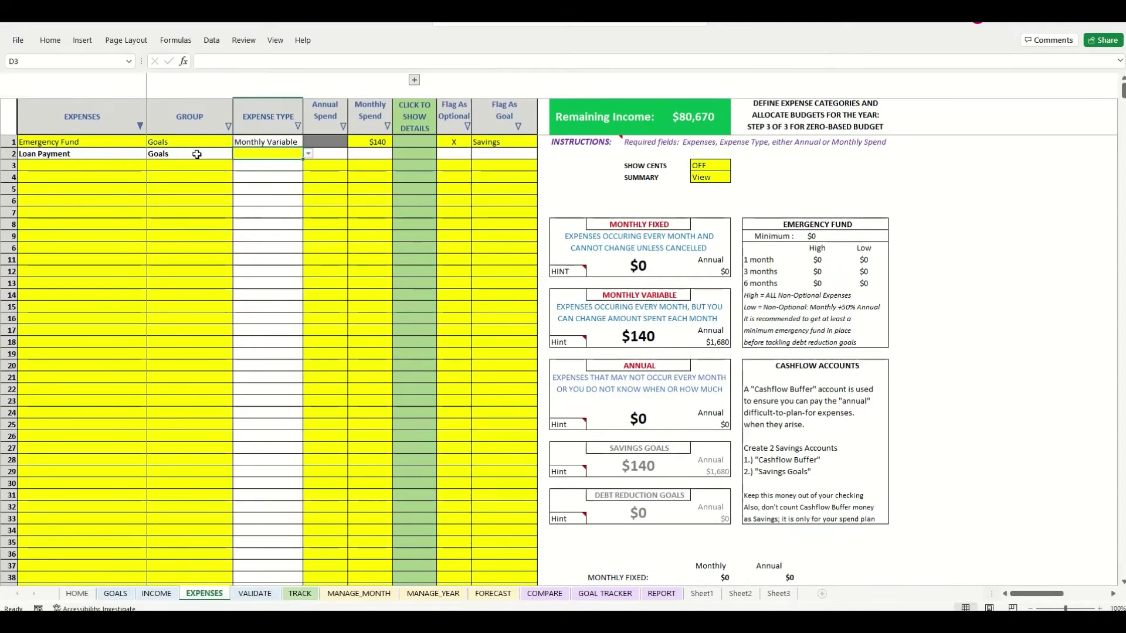
type("Monthly F")
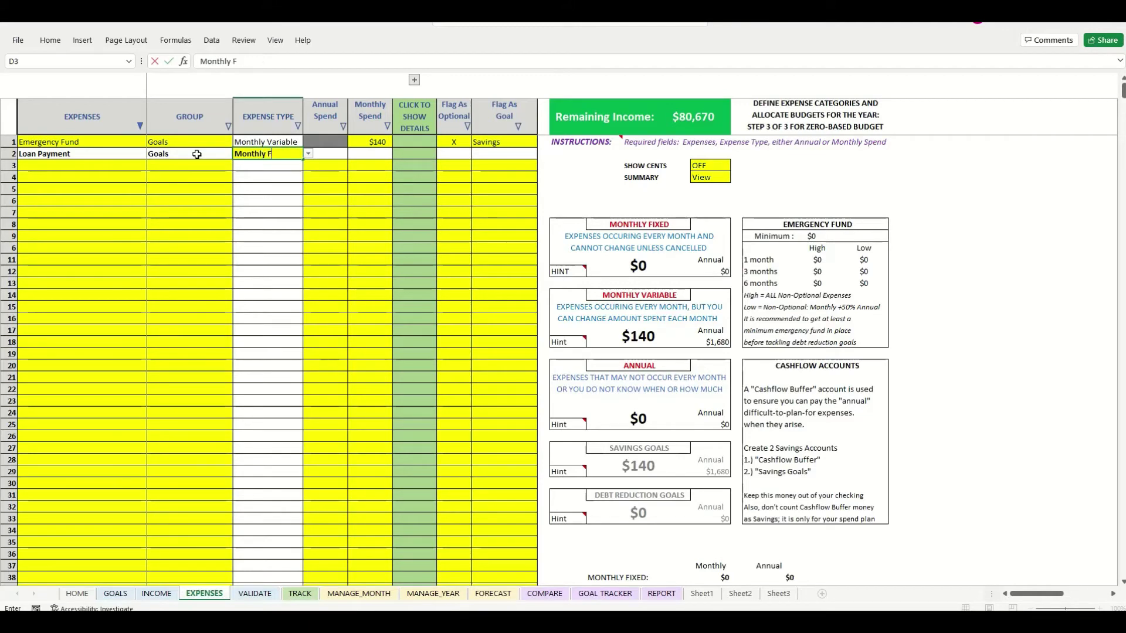
type("ixed")
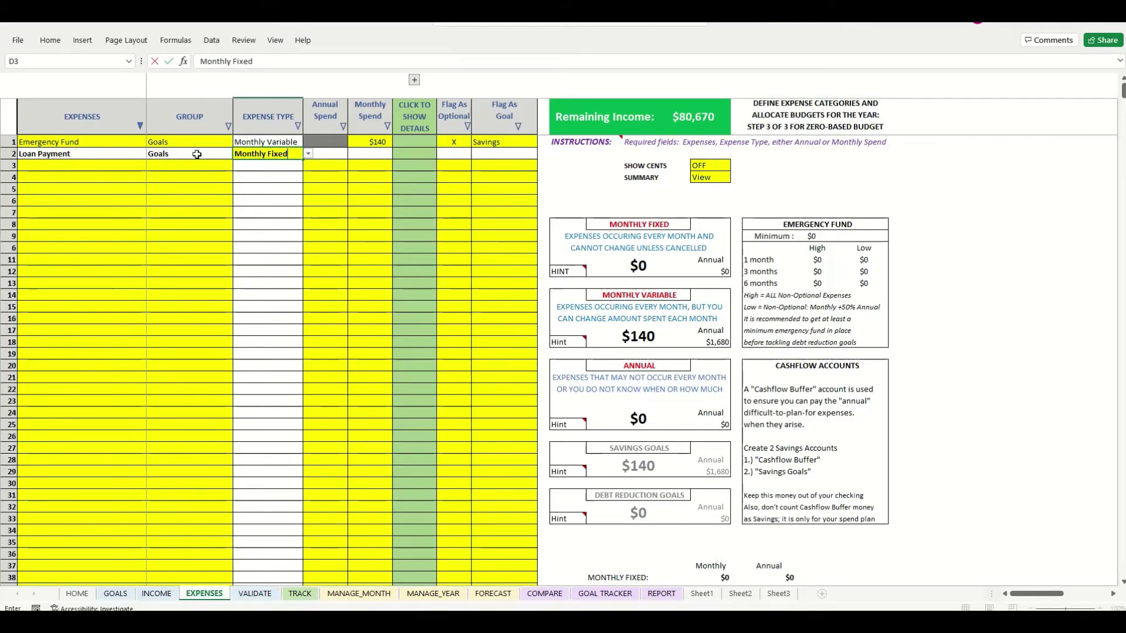
key("Tab")
Set Loan Payment's monthly spend to $200 and flag it as a Debt Reduction goal.
key("Tab")
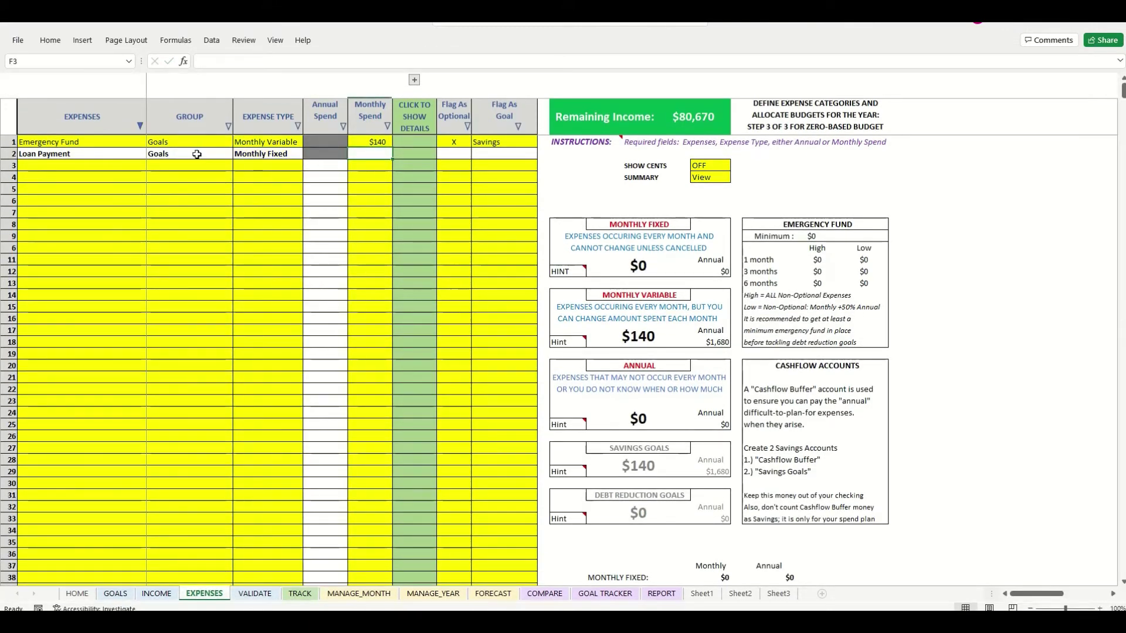
type("200")
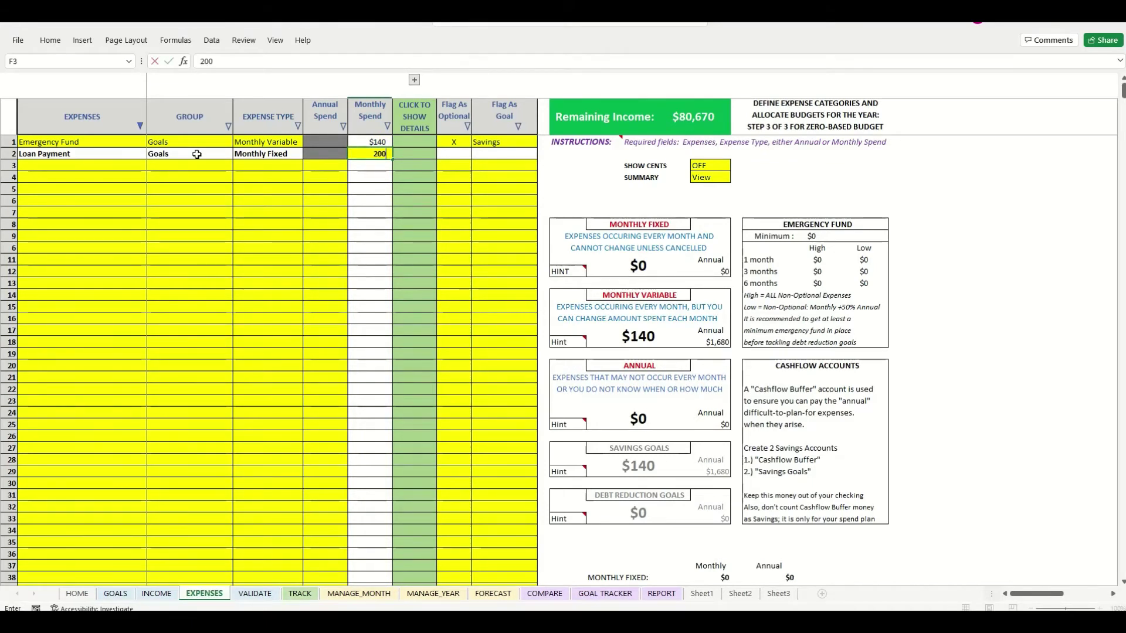
key("Tab")
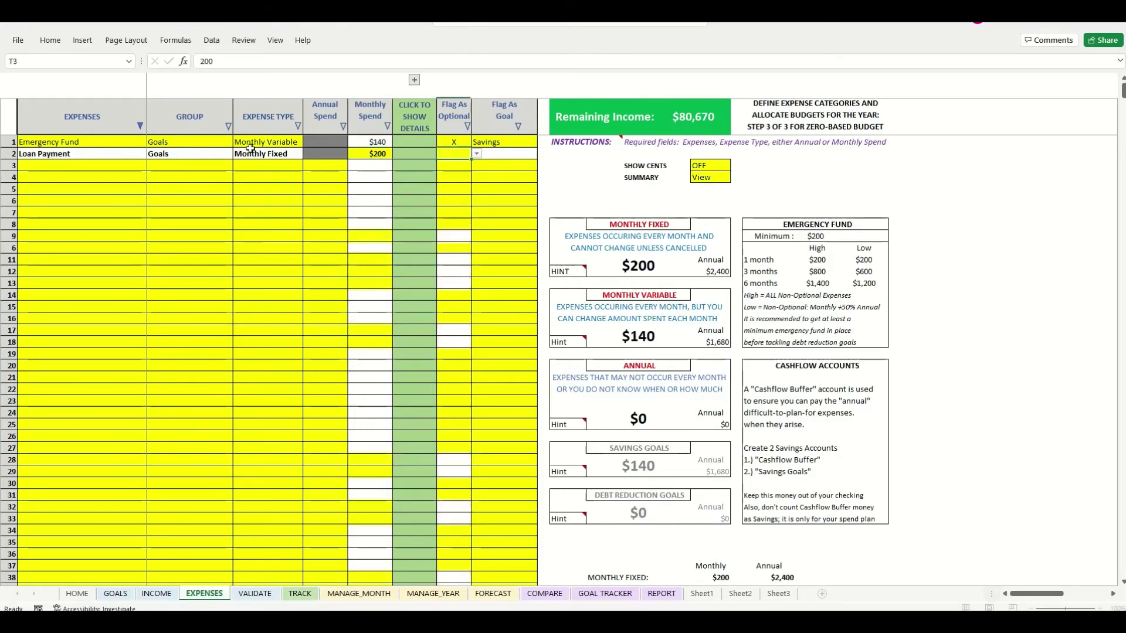
left_click(508, 152)
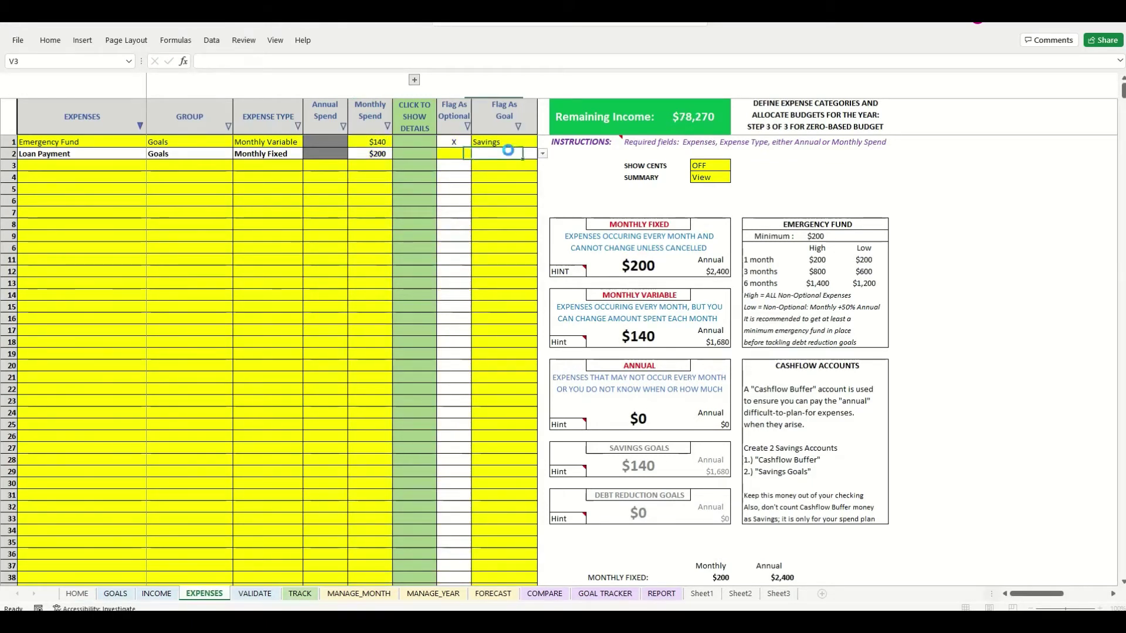
left_click(543, 153)
left_click(508, 171)
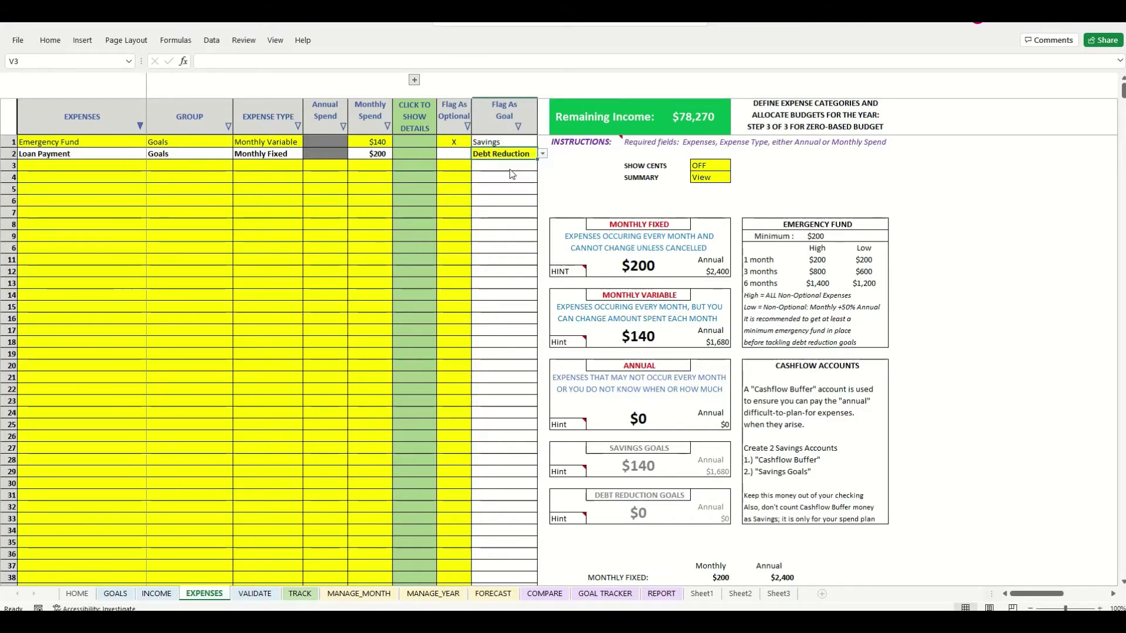
Add Extra Loan Payment as the third expense, in the Goals group with the expense type Monthly Variable.
left_click(80, 169)
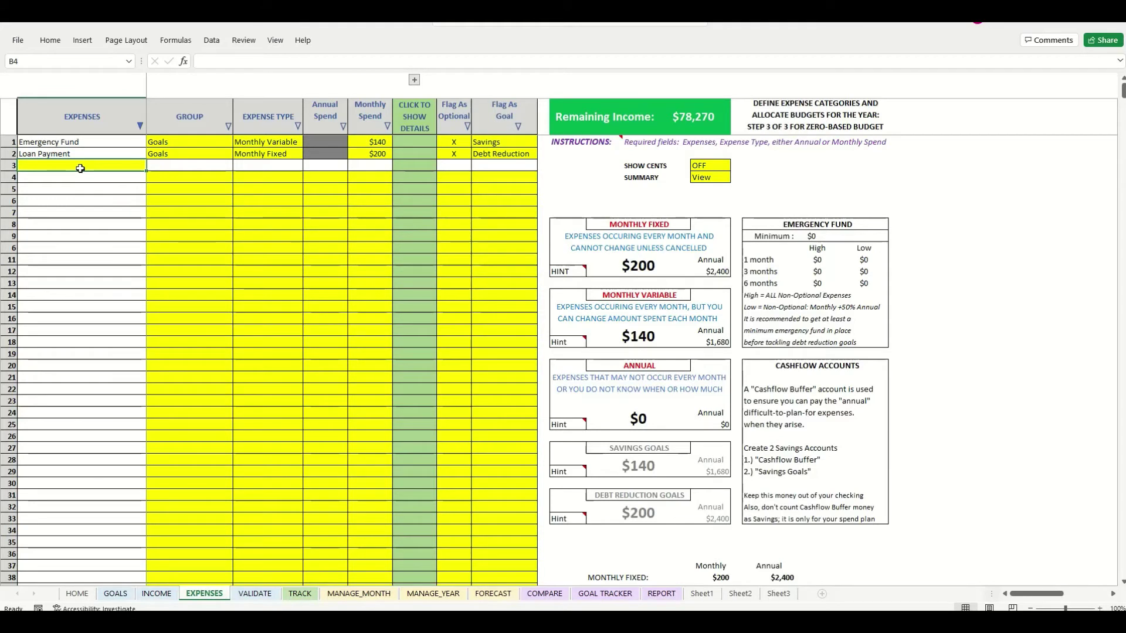
type("Extra Loan")
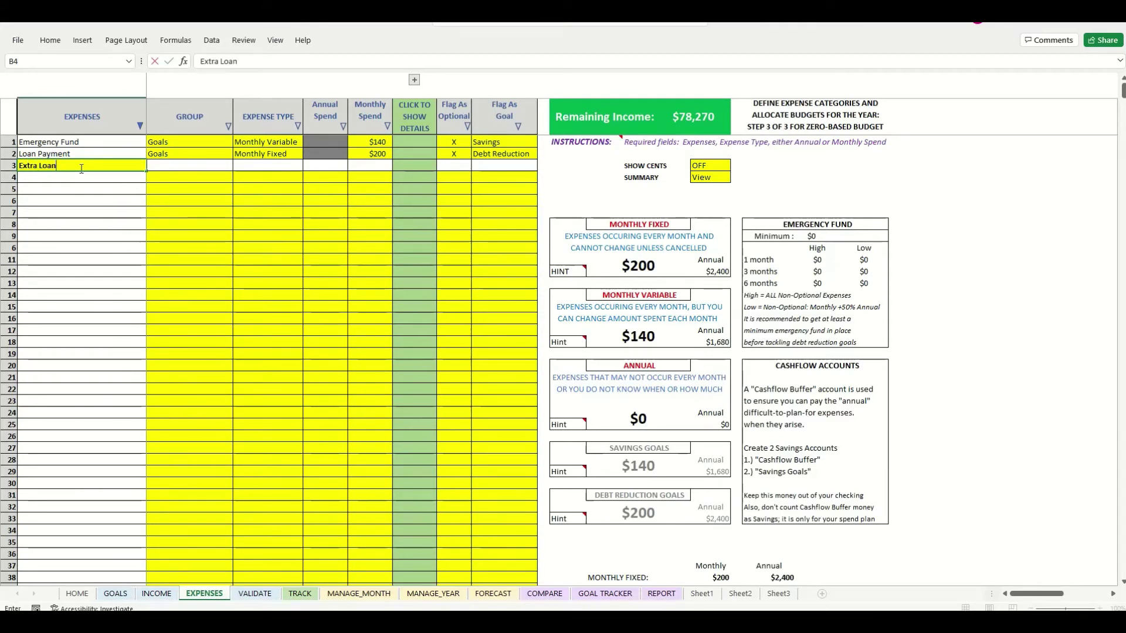
type(" Payment")
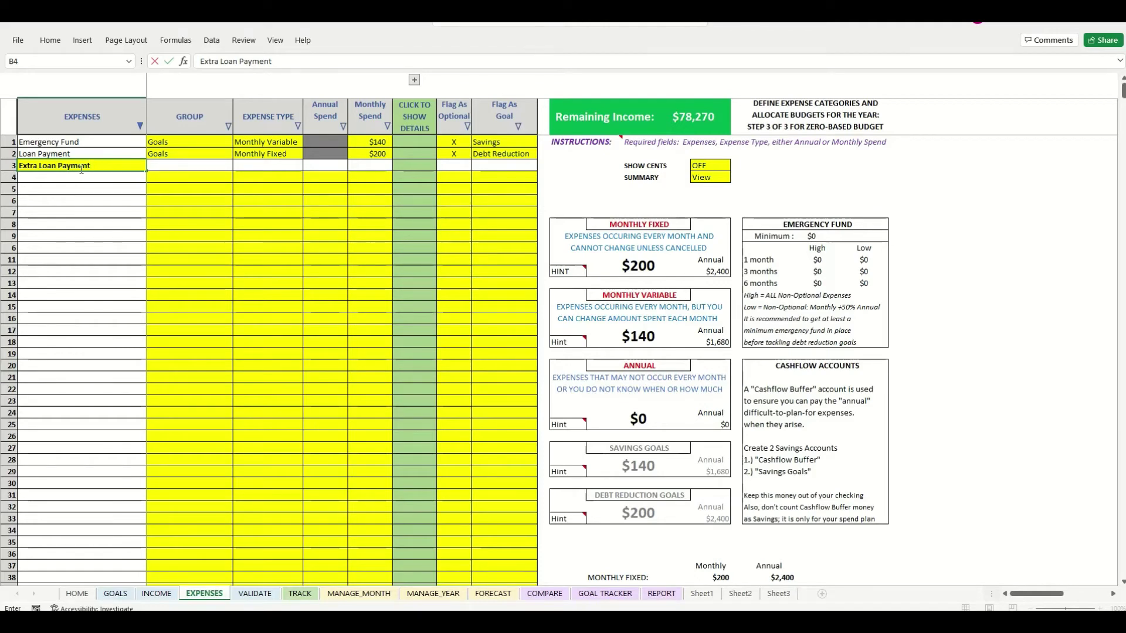
key("Tab")
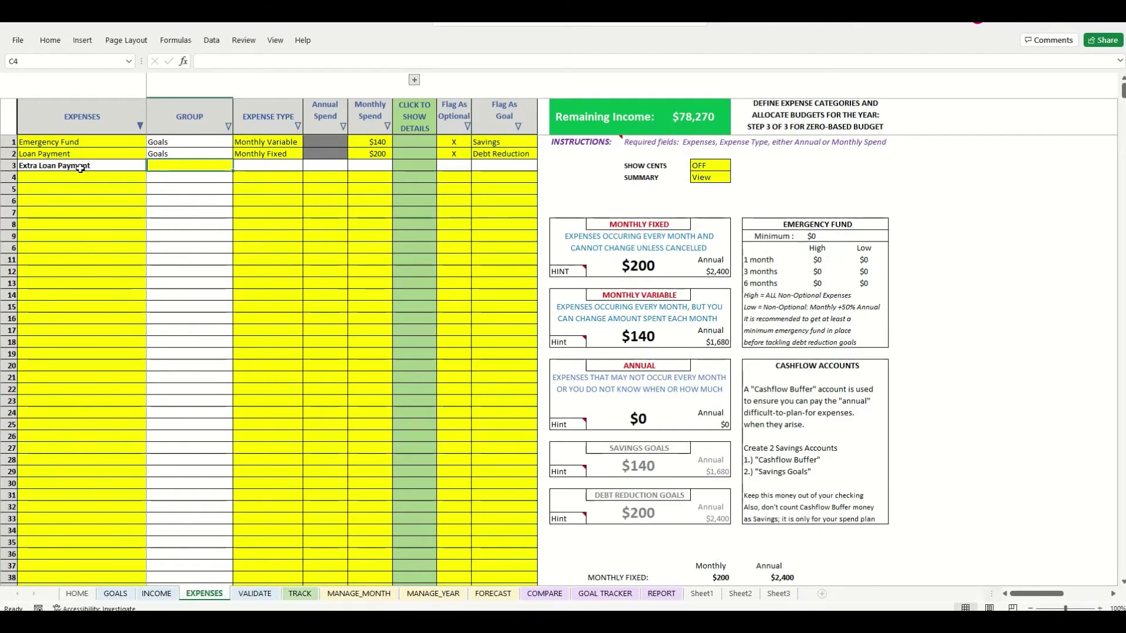
type("Goals")
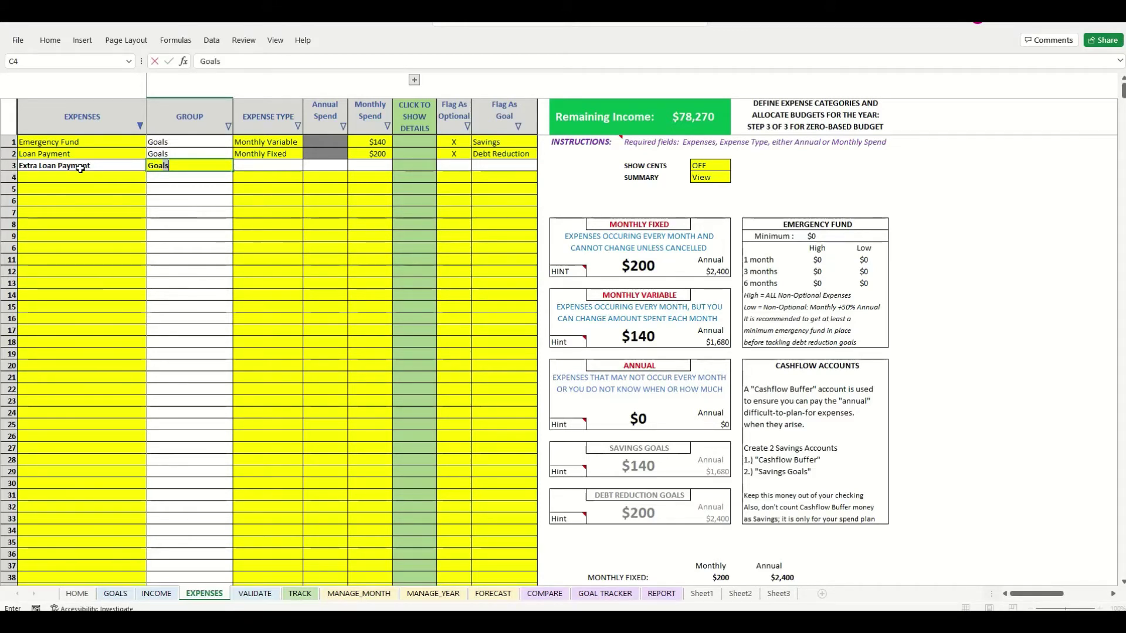
key("Tab")
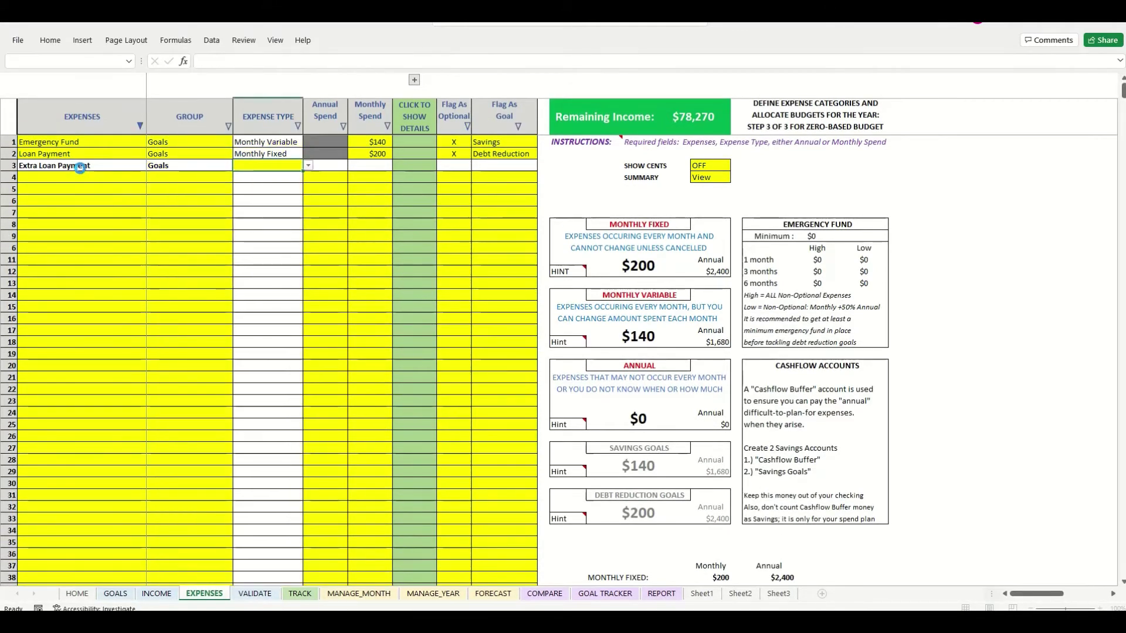
type("Monthl")
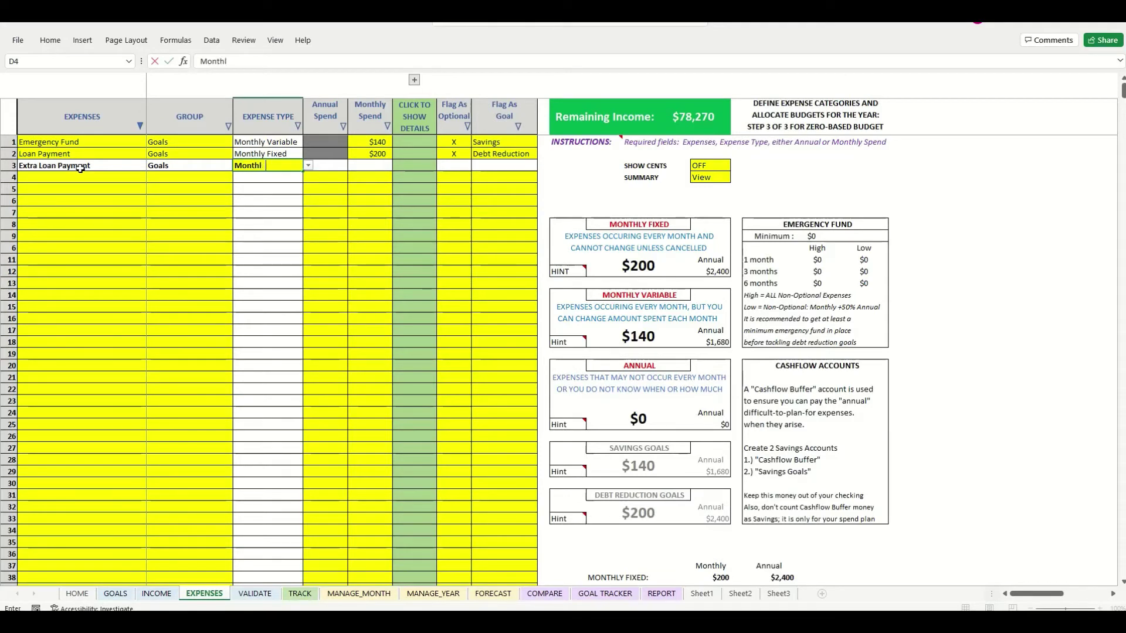
type("y Variable")
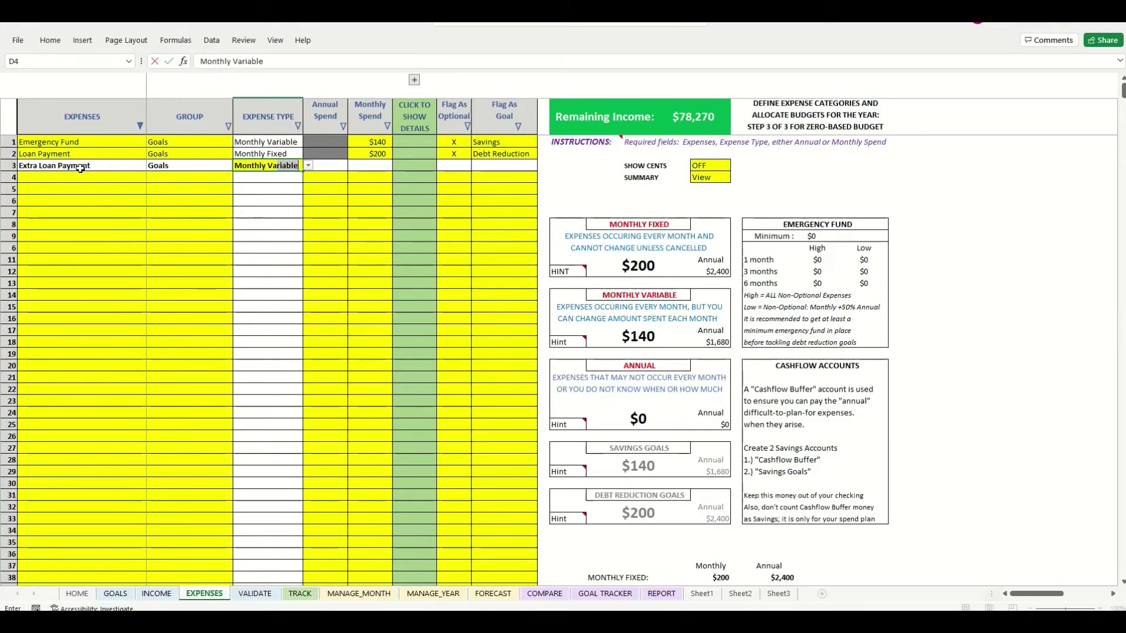
key("Tab")
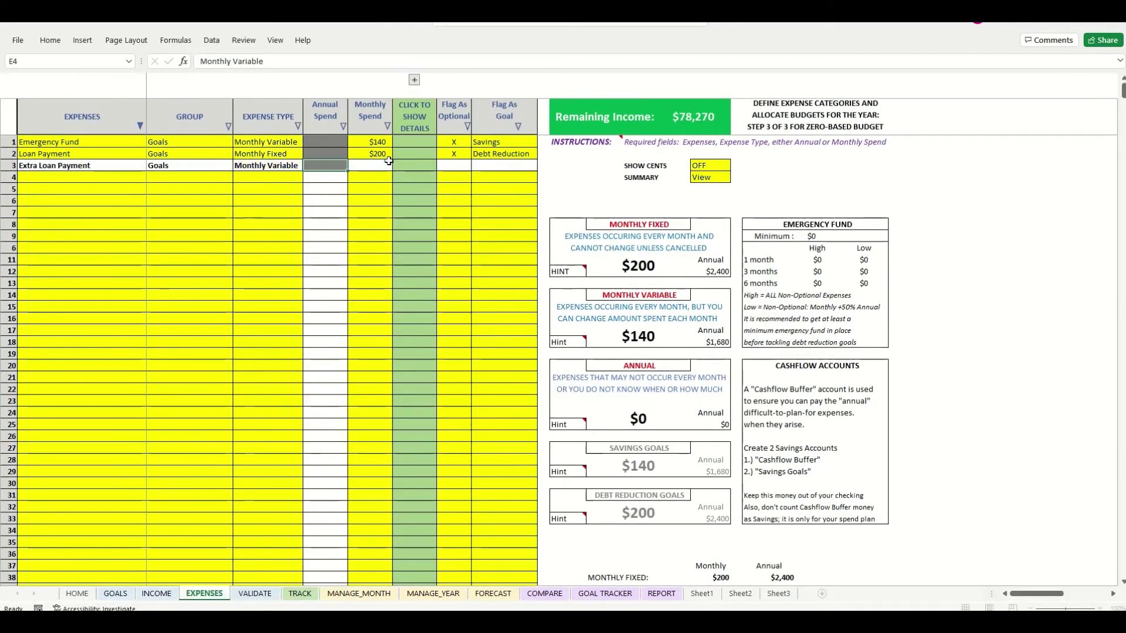
Set Extra Loan Payment's monthly spend to $100 and flag it as a Debt Reduction goal.
left_click(376, 165)
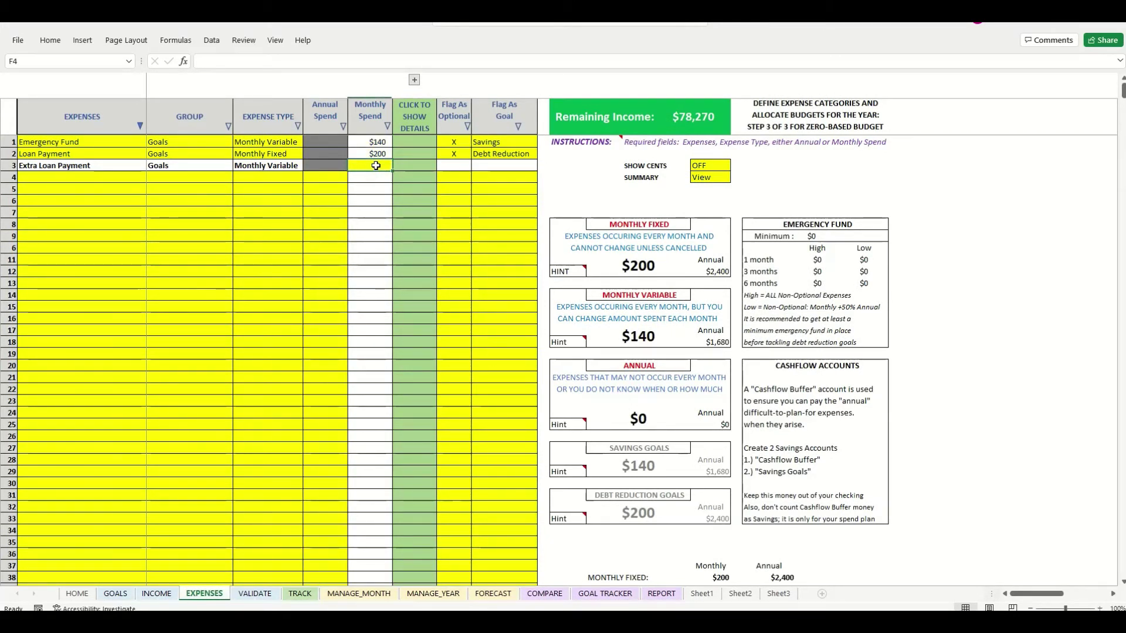
type("100")
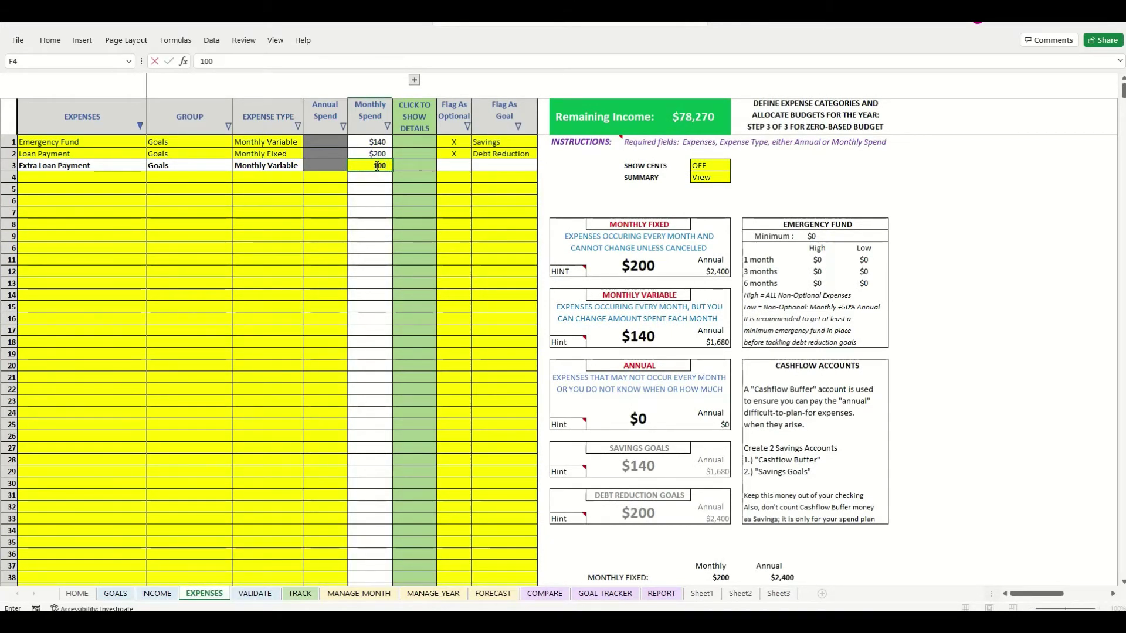
left_click(532, 165)
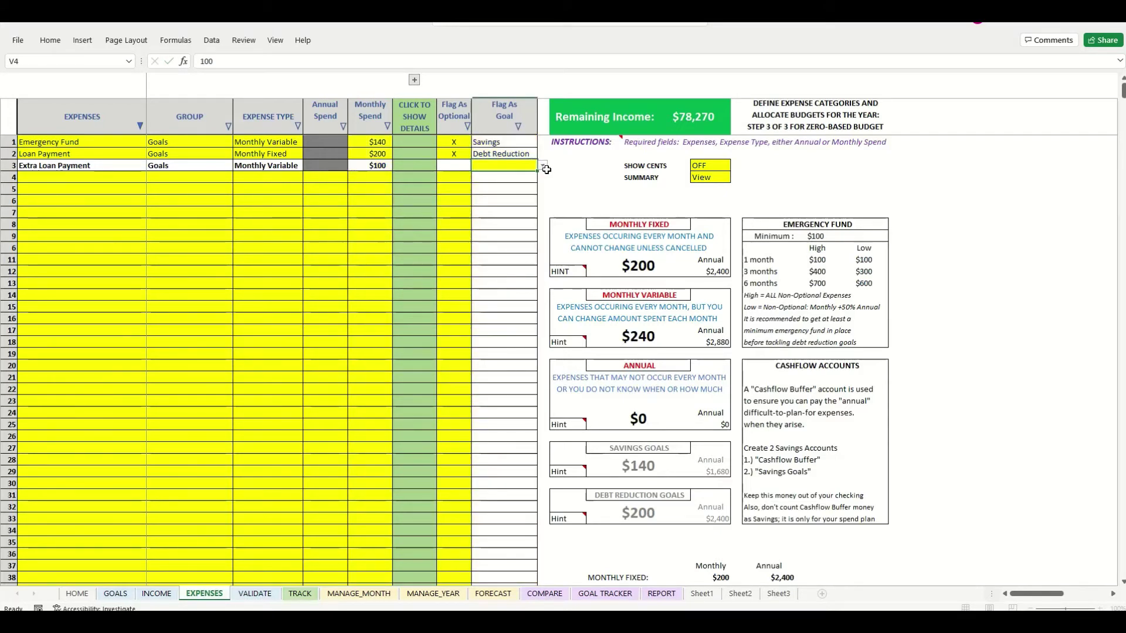
left_click(543, 166)
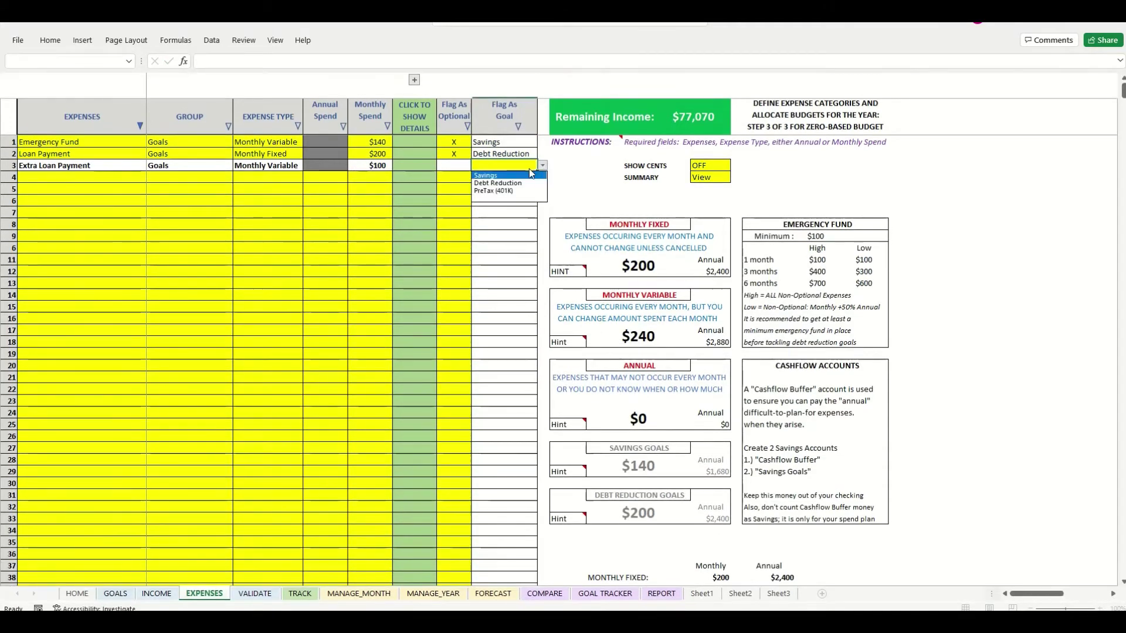
left_click(516, 183)
Add Savings (Furniture) as the fourth expense, in the Goals group with the expense type Annual.
left_click(85, 177)
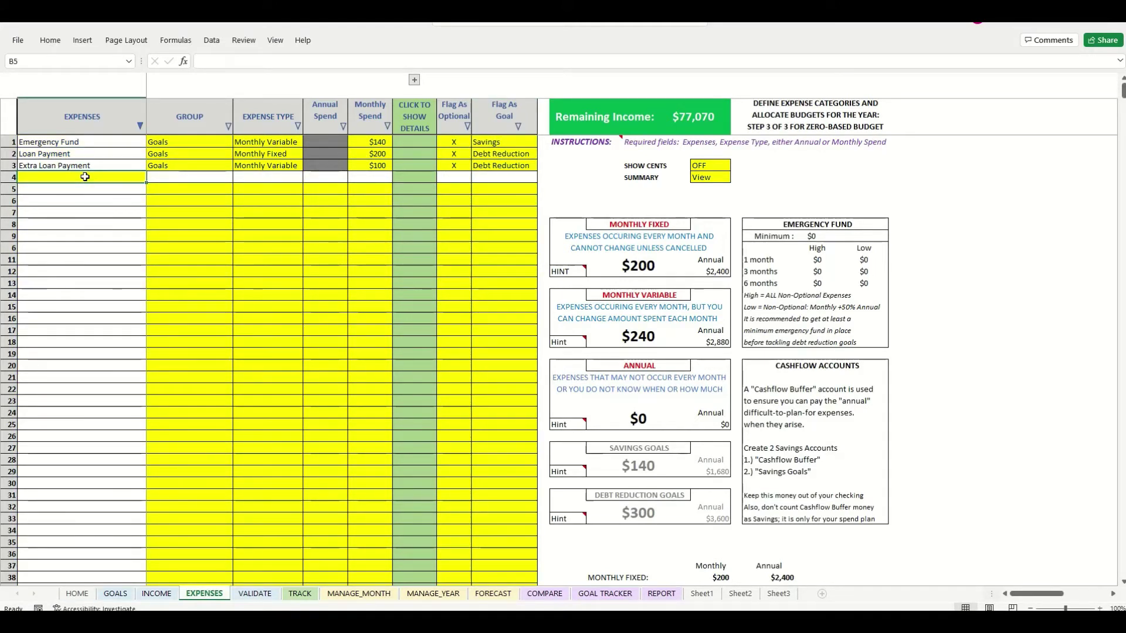
type("Savings (F")
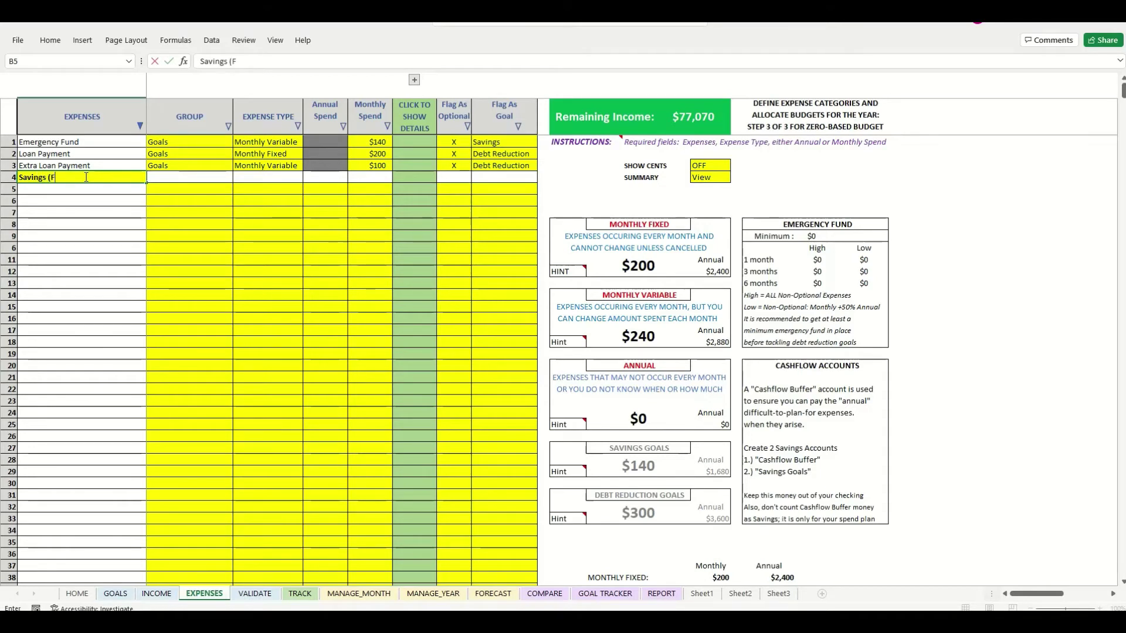
type("urniture")
key("Tab")
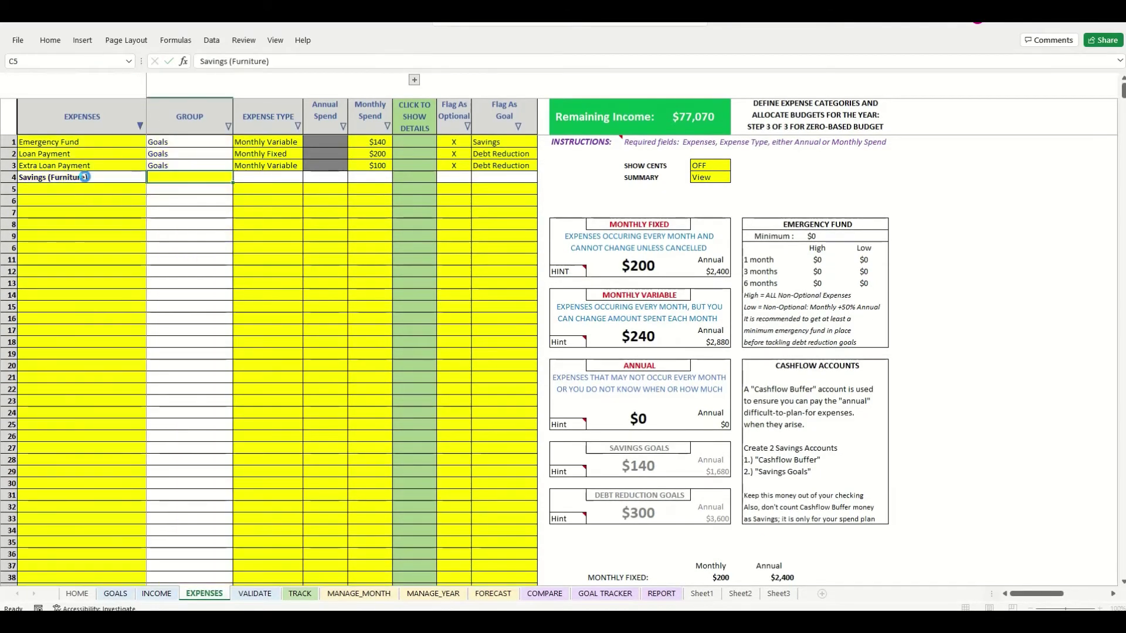
type("Goals")
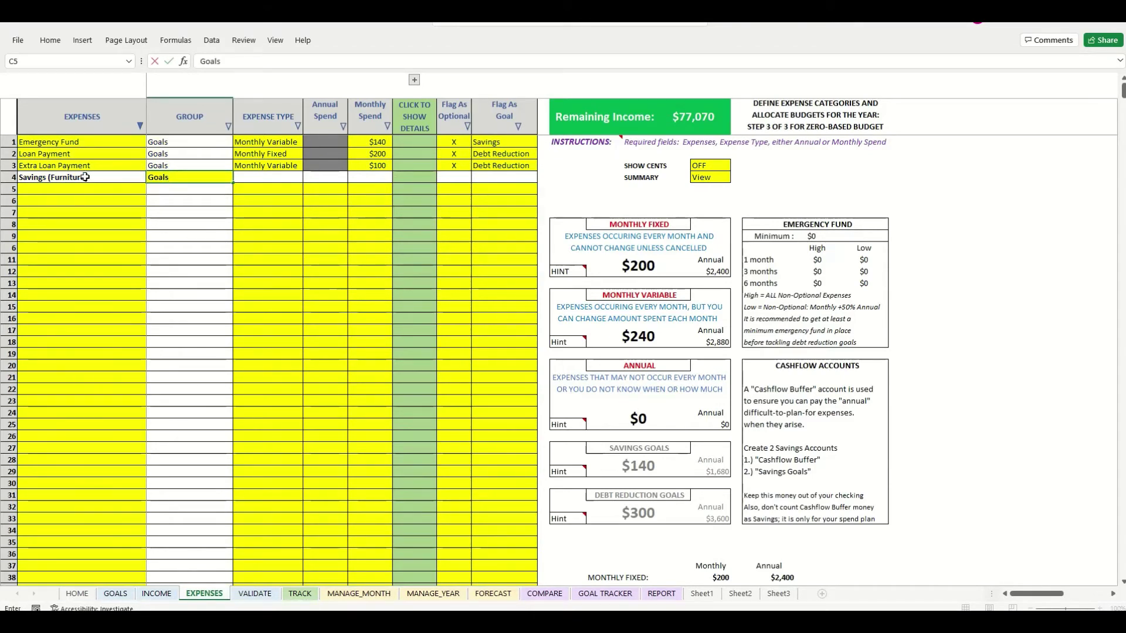
key("Tab")
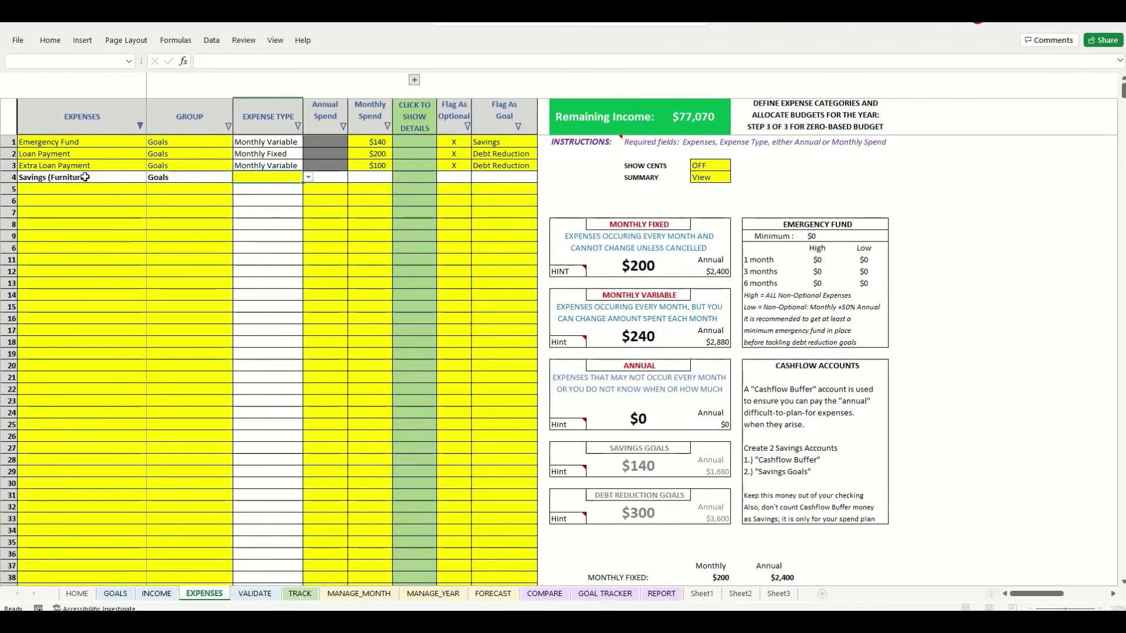
type("Annual")
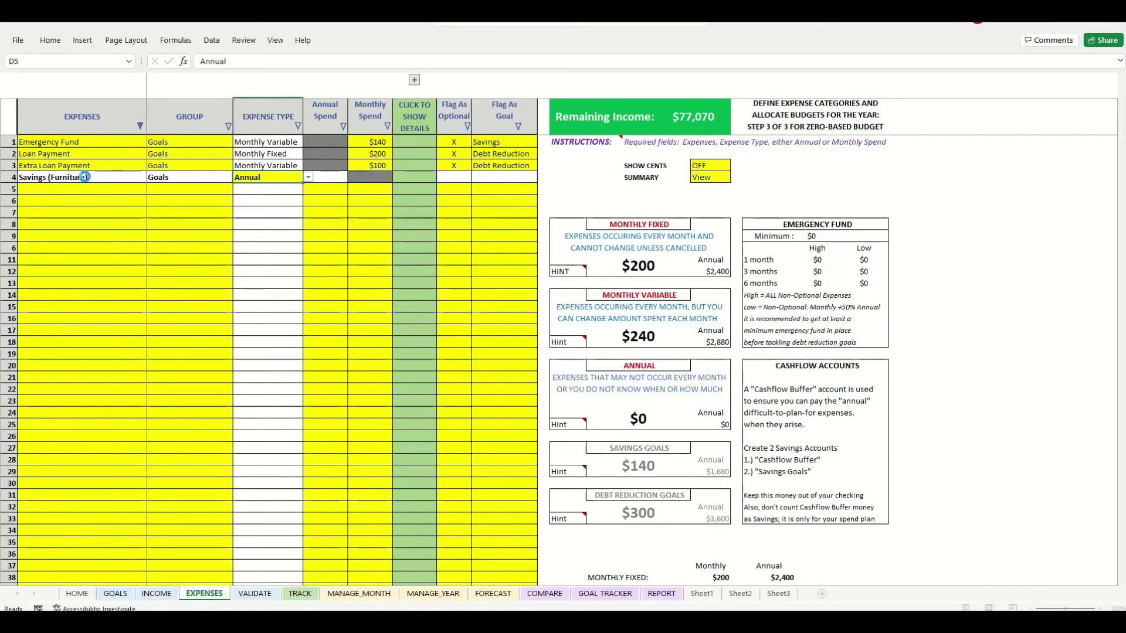
key("Tab")
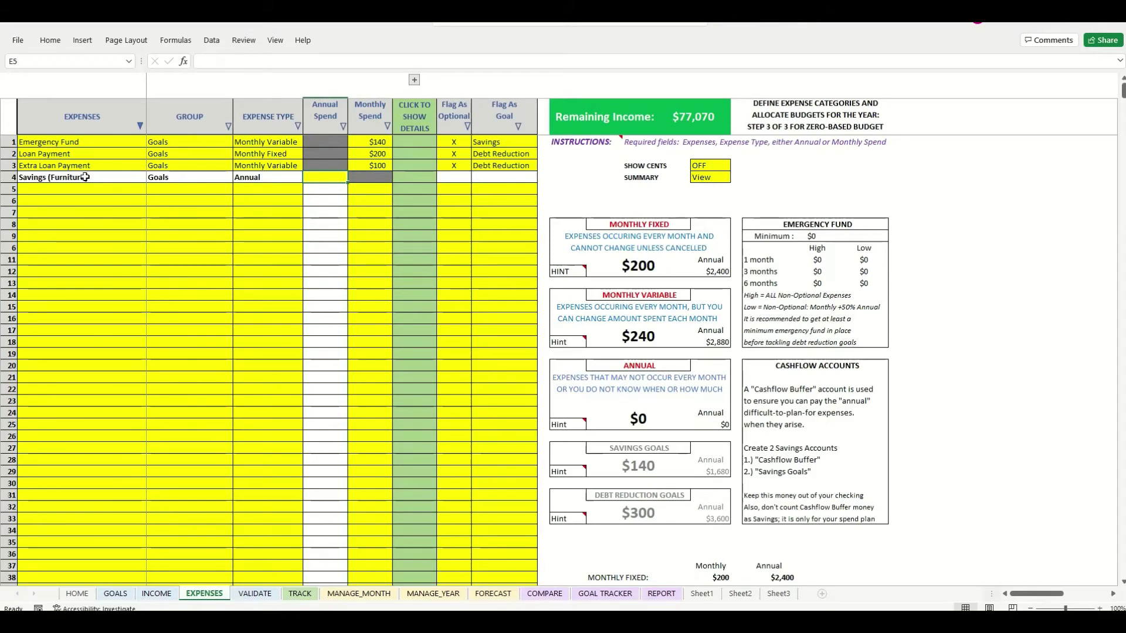
Set the annual spend of Savings (Furniture) to $1,000 and flag it as a Savings goal.
type("1000")
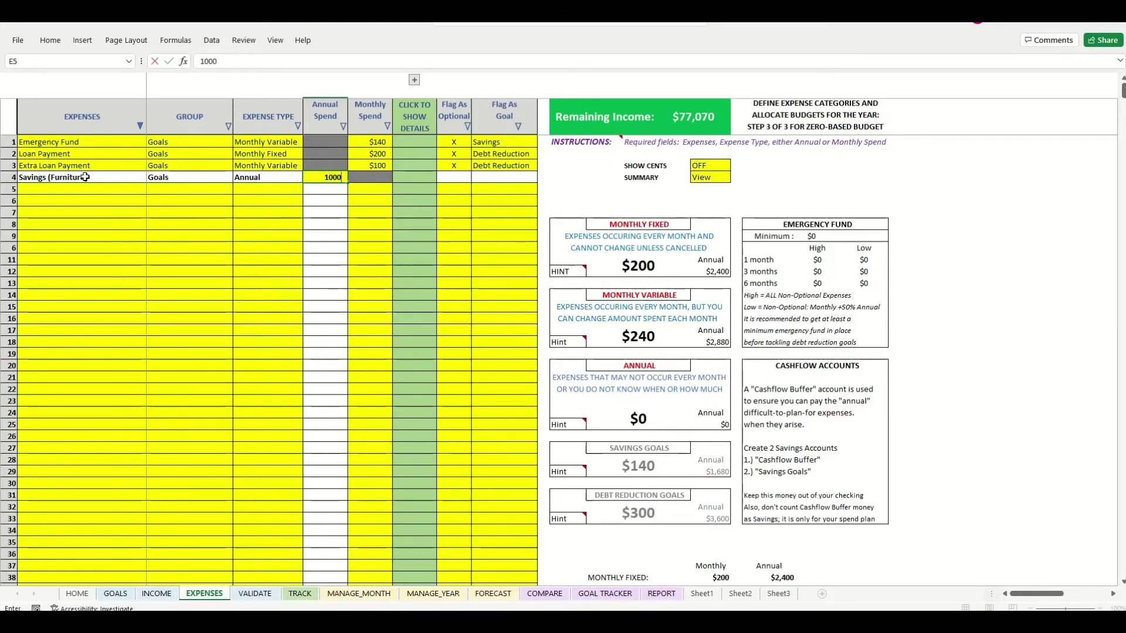
key("Tab")
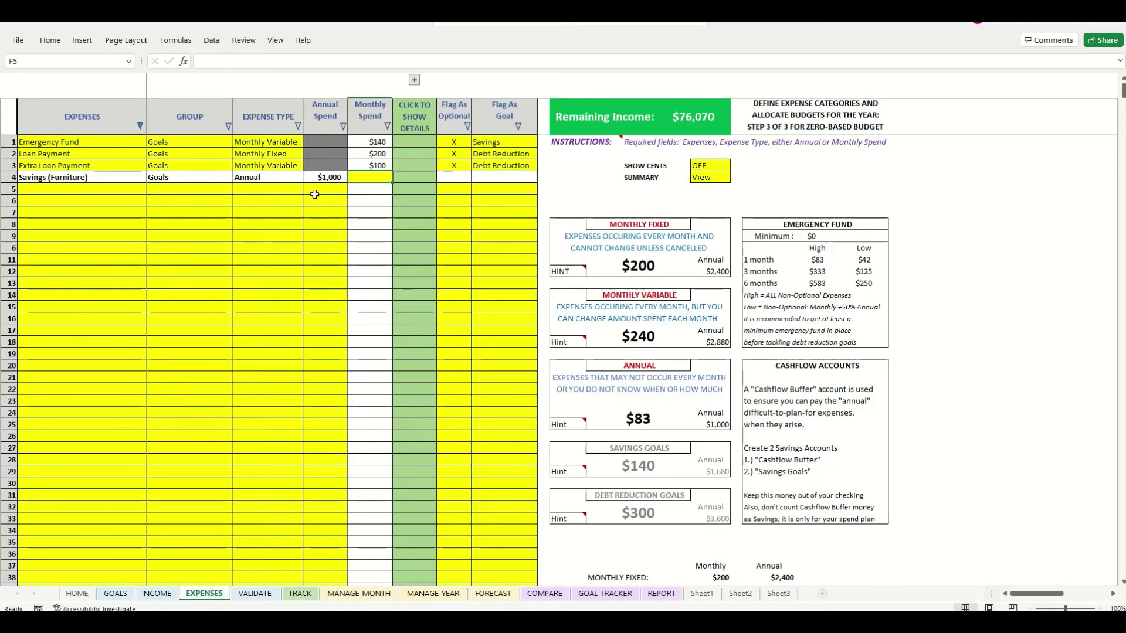
left_click(461, 177)
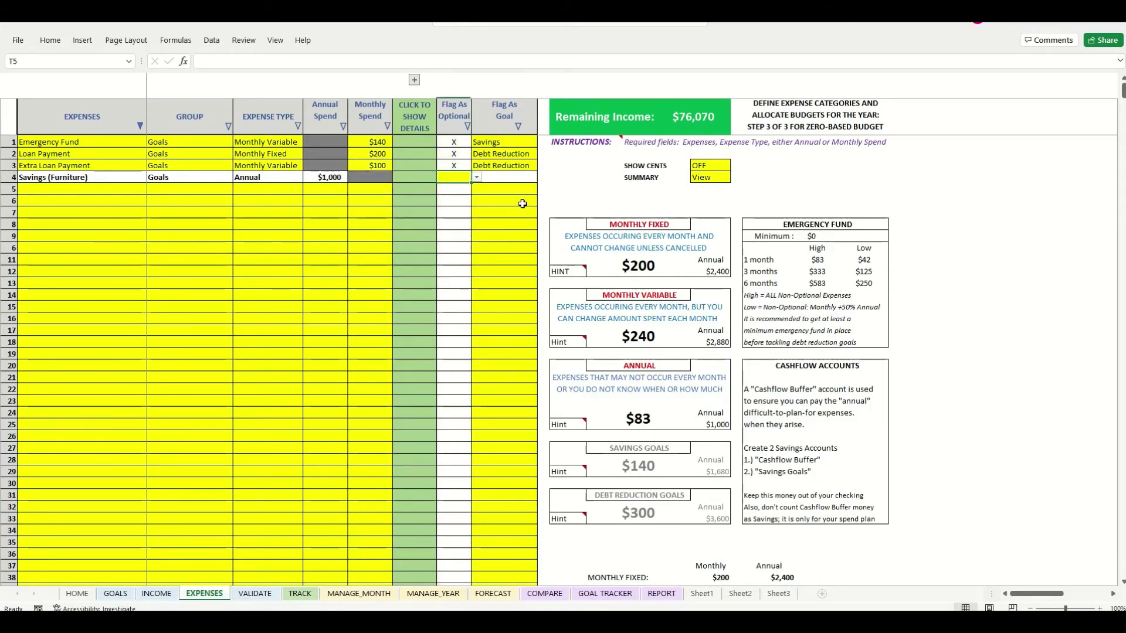
left_click(516, 176)
left_click(543, 177)
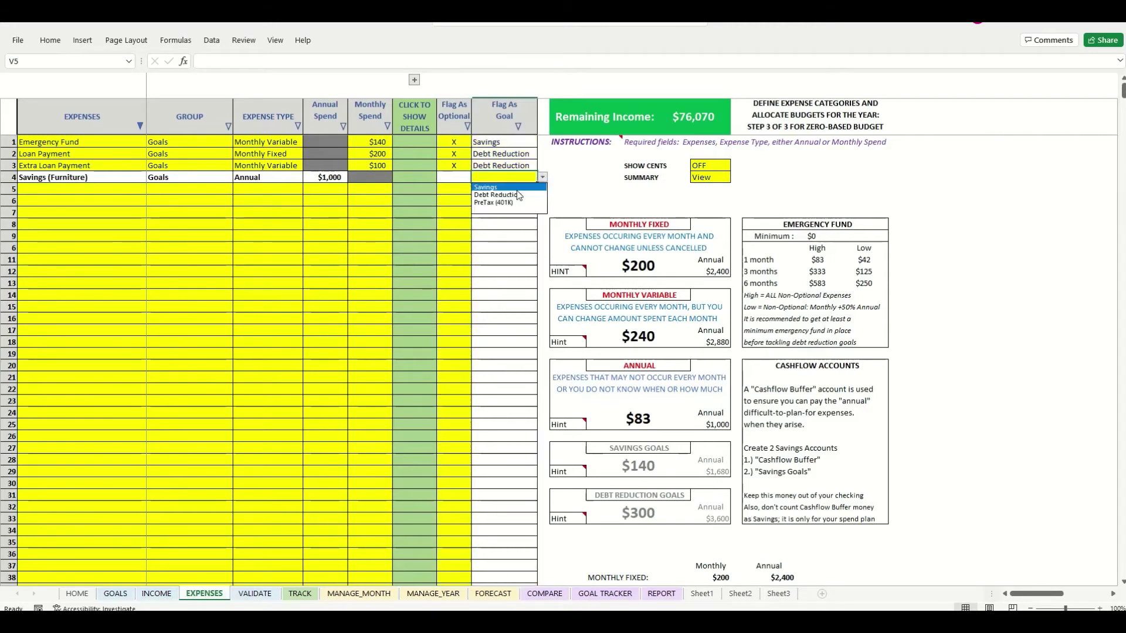
left_click(486, 186)
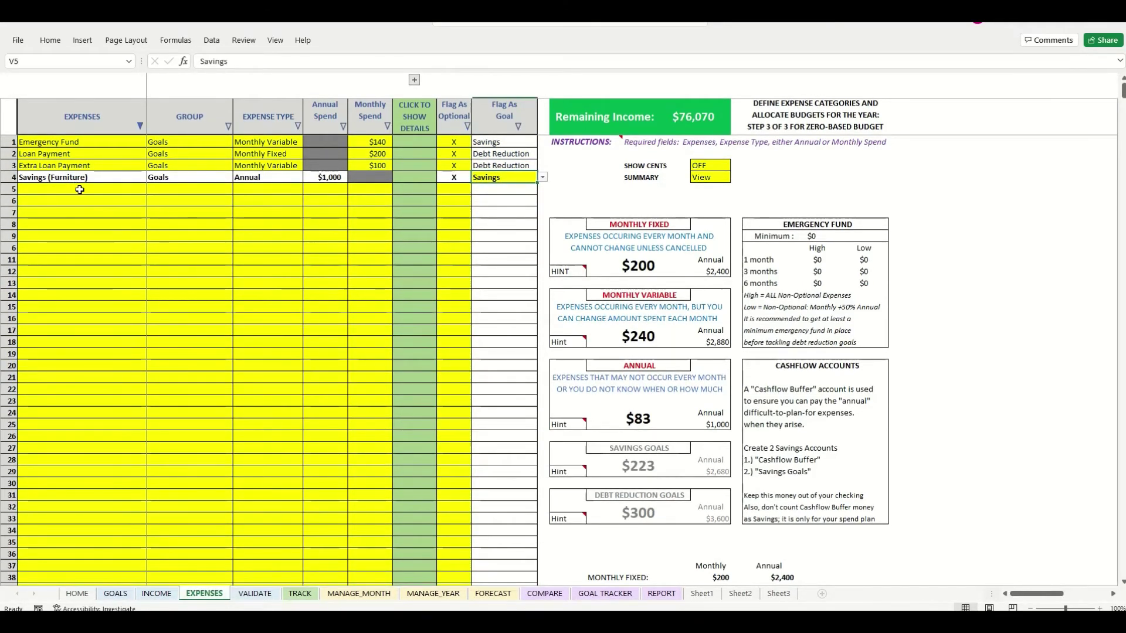
Add 401K as the fifth expense, in the Goals group with the expense type Monthly Fixed.
left_click(76, 189)
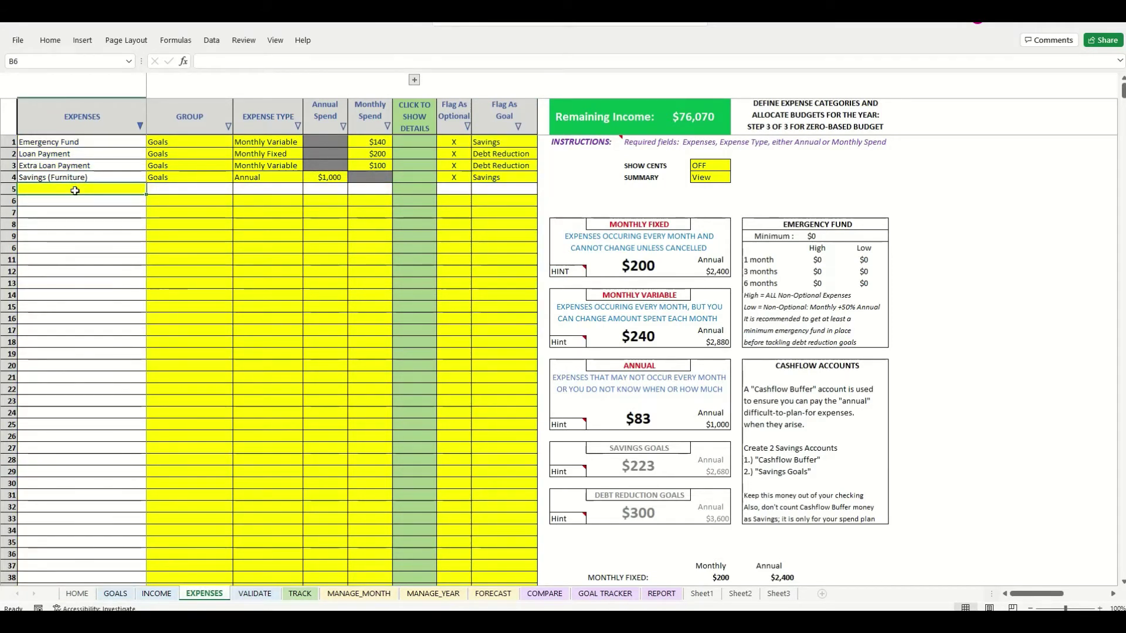
type("401K")
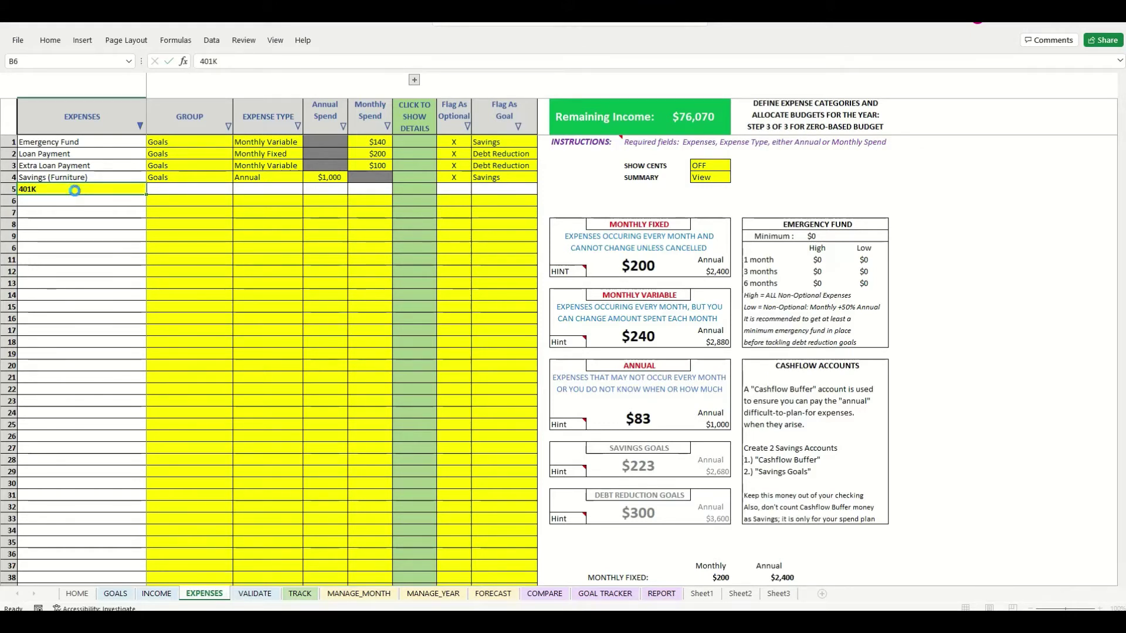
key("Tab")
type("G")
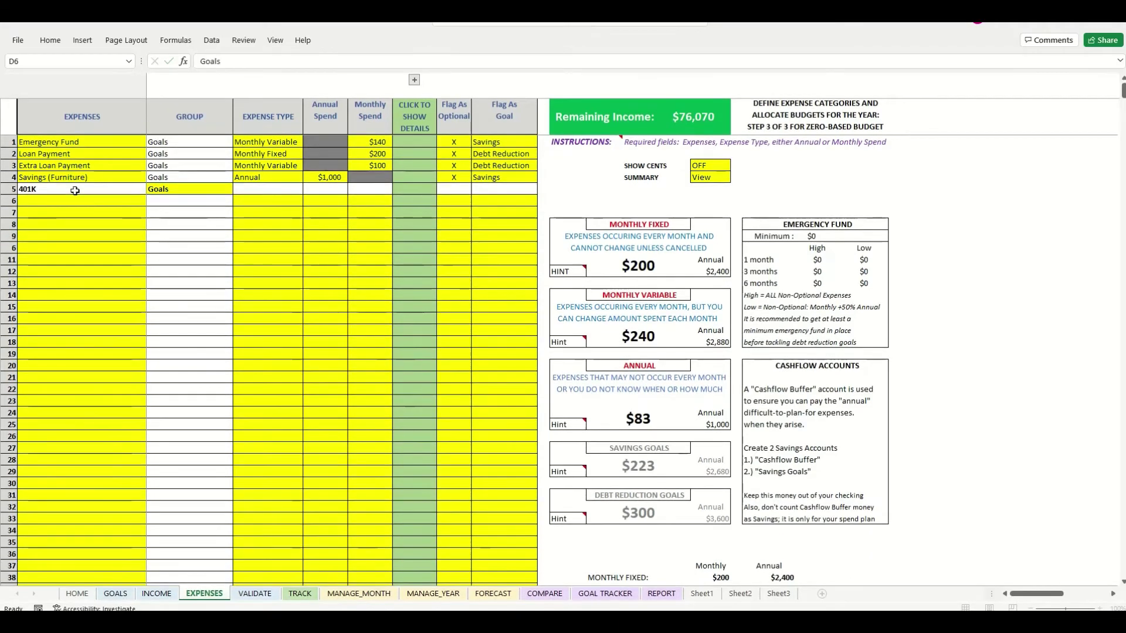
key("Tab")
type("Mon")
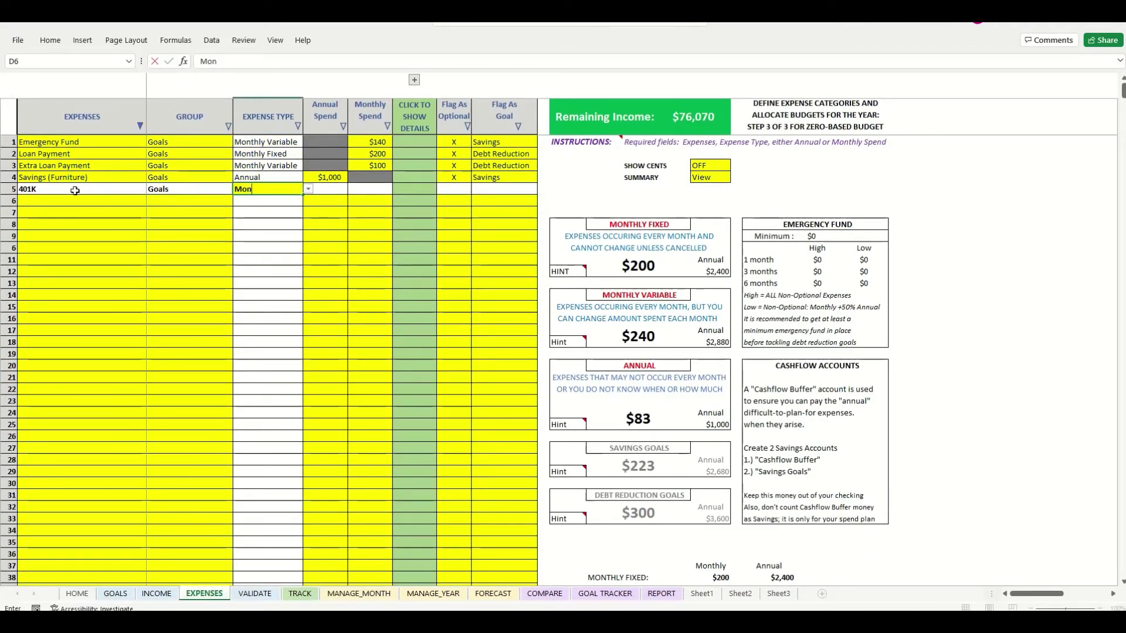
type("thly Fixed")
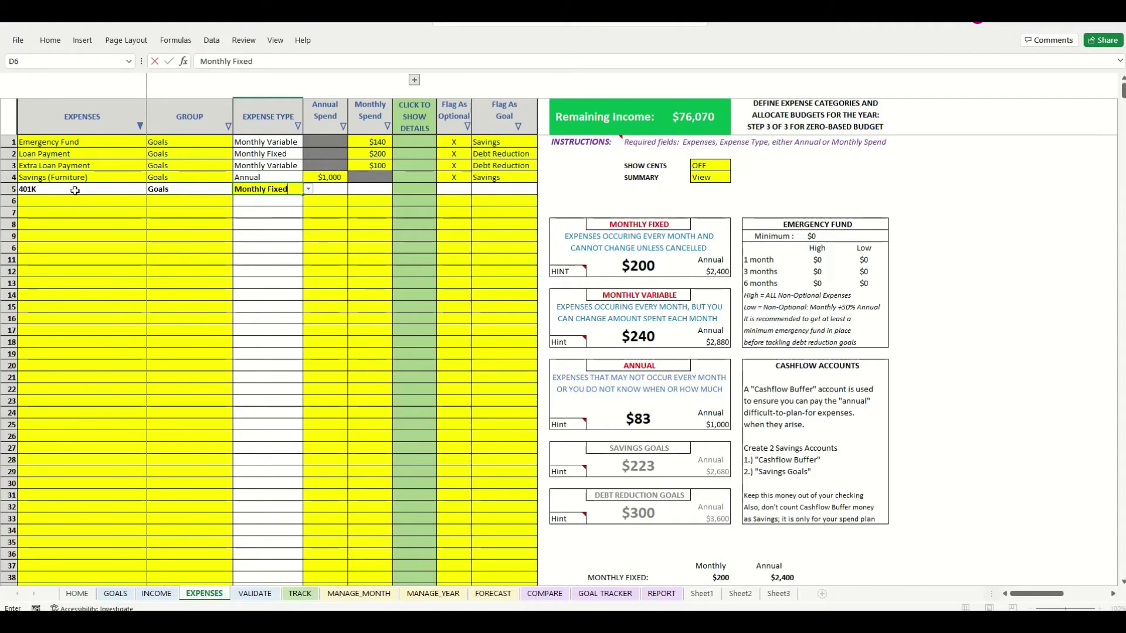
key("Tab")
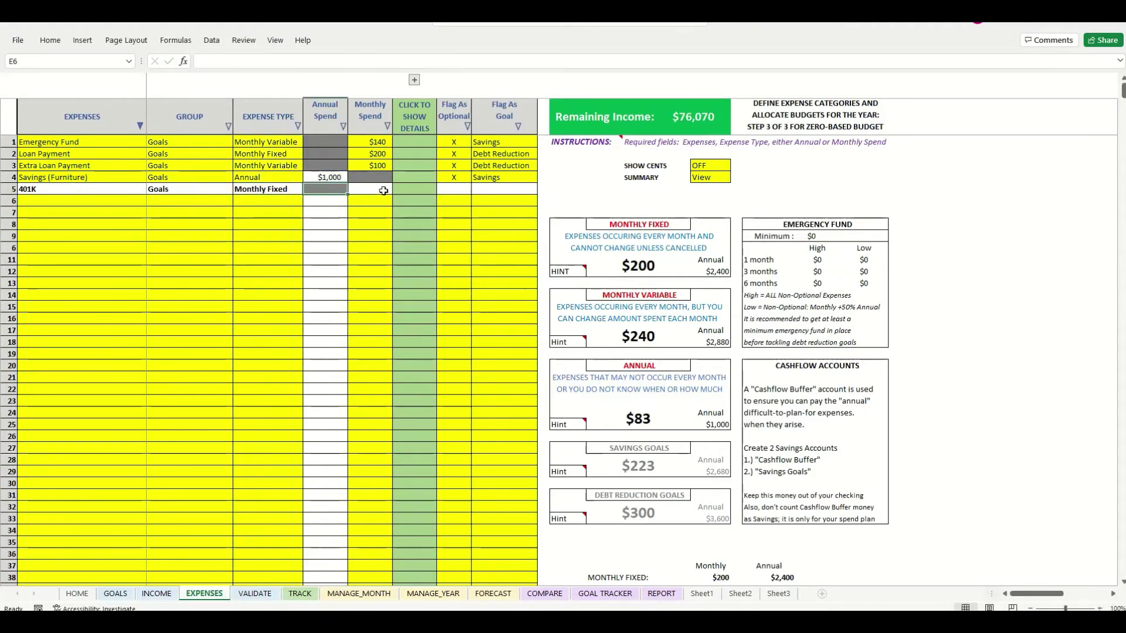
Flag the 401K expense as a PreTax (401K) goal and set its monthly spend to $600.
left_click(383, 190)
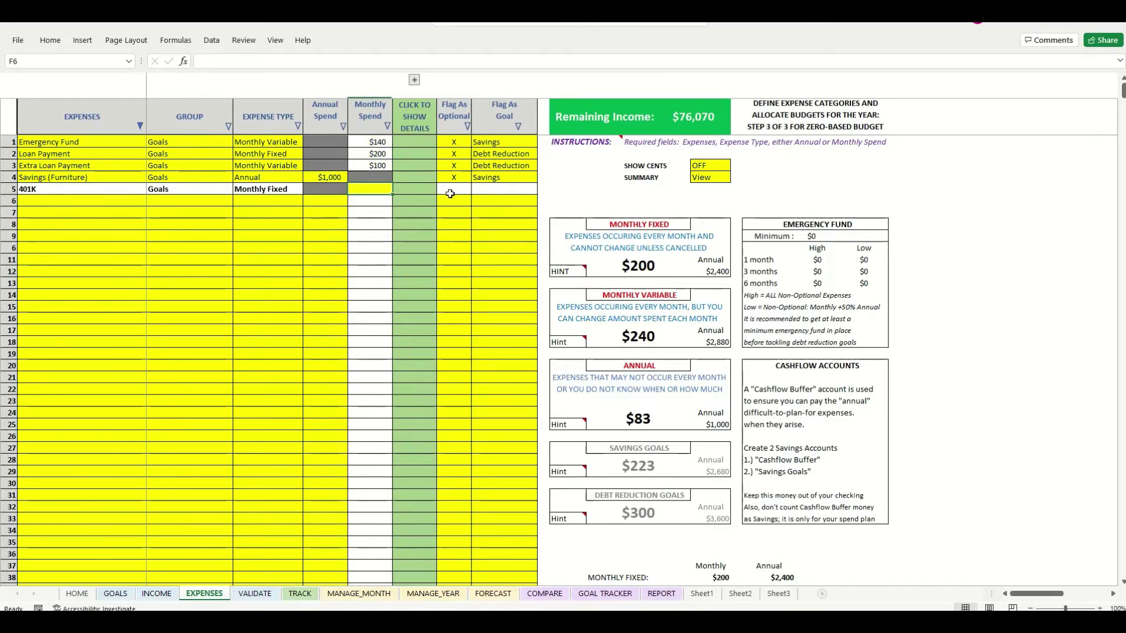
left_click(498, 189)
left_click(543, 190)
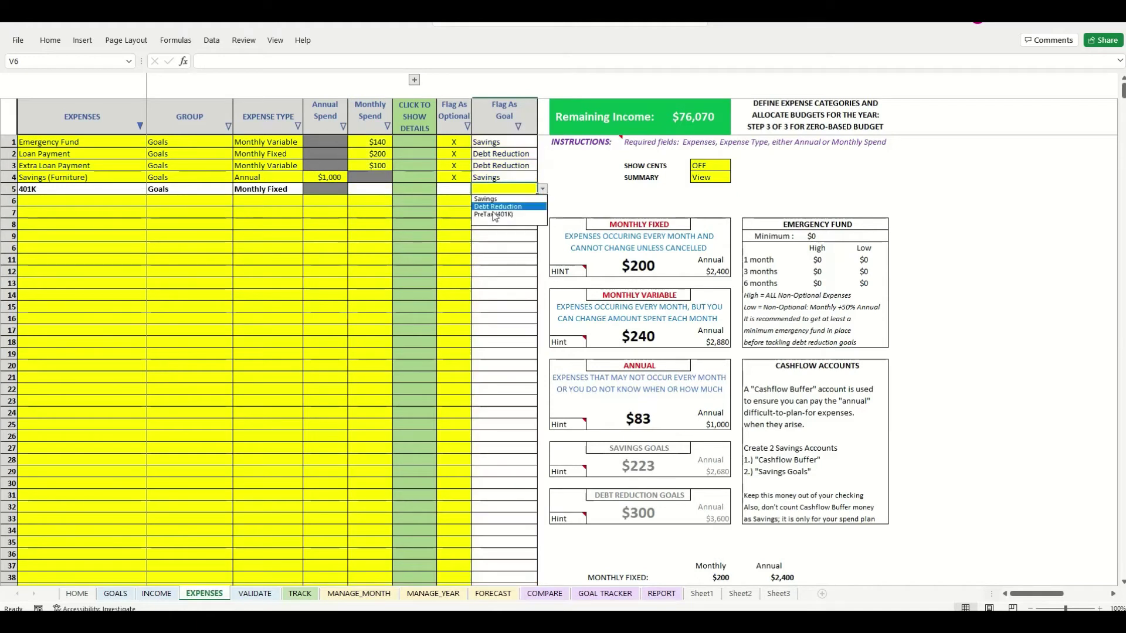
left_click(490, 211)
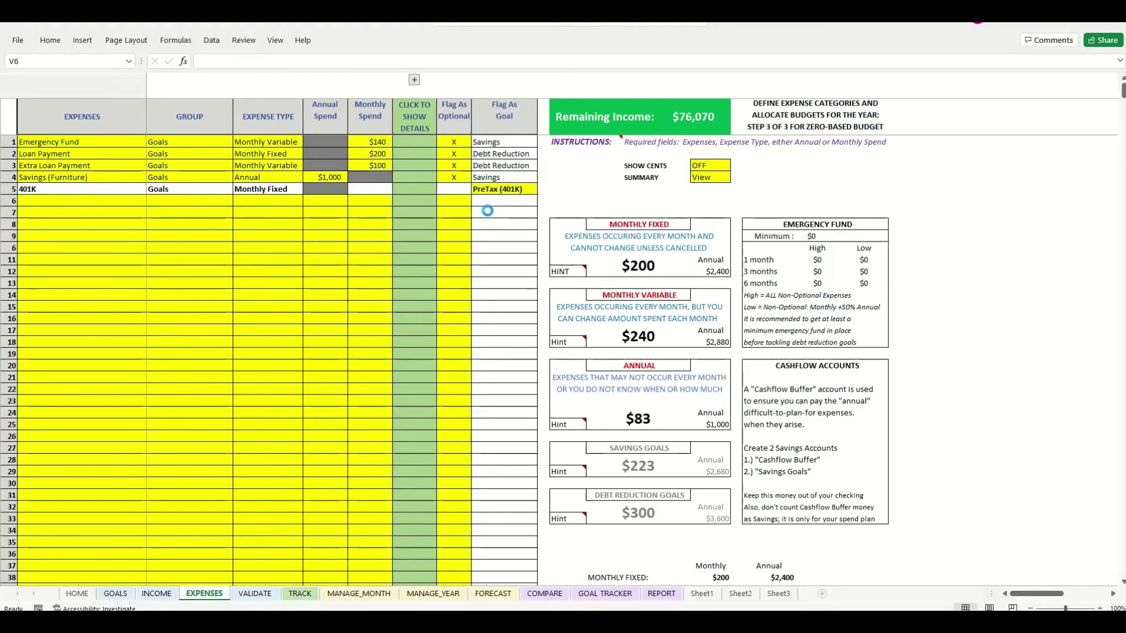
left_click(370, 188)
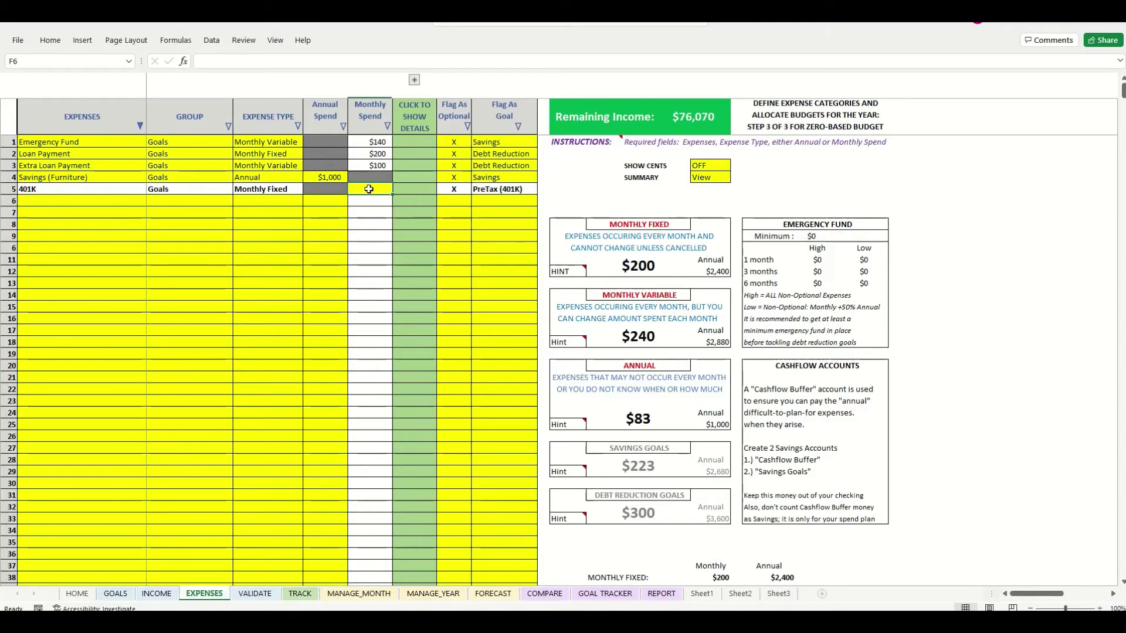
type("600")
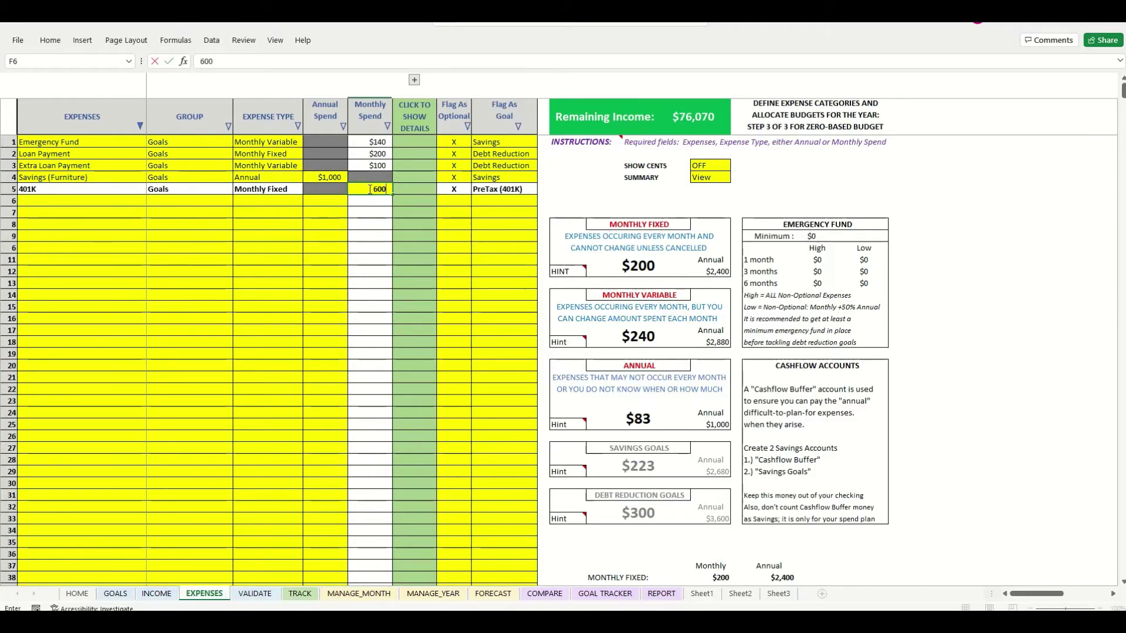
key("Return")
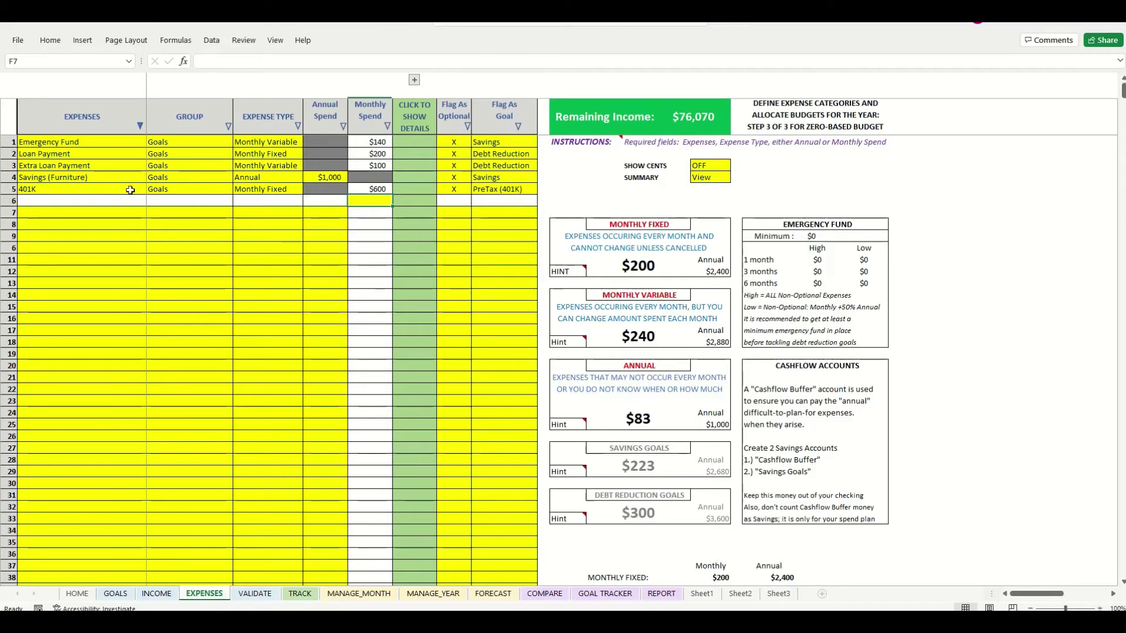
left_click_drag(88, 187, 506, 188)
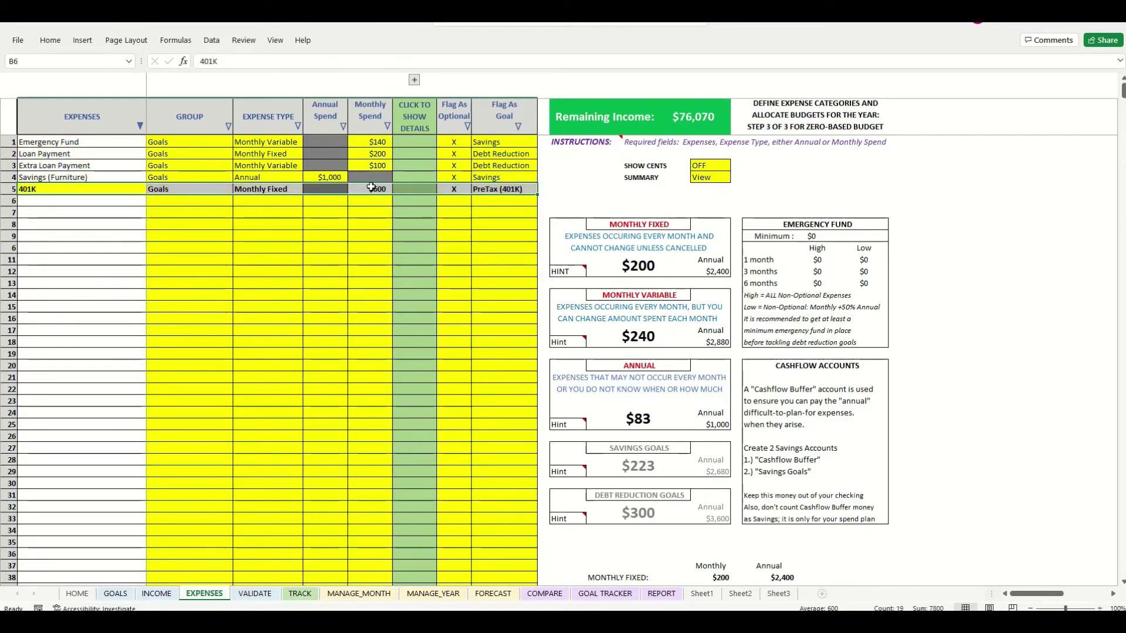
left_click(374, 188)
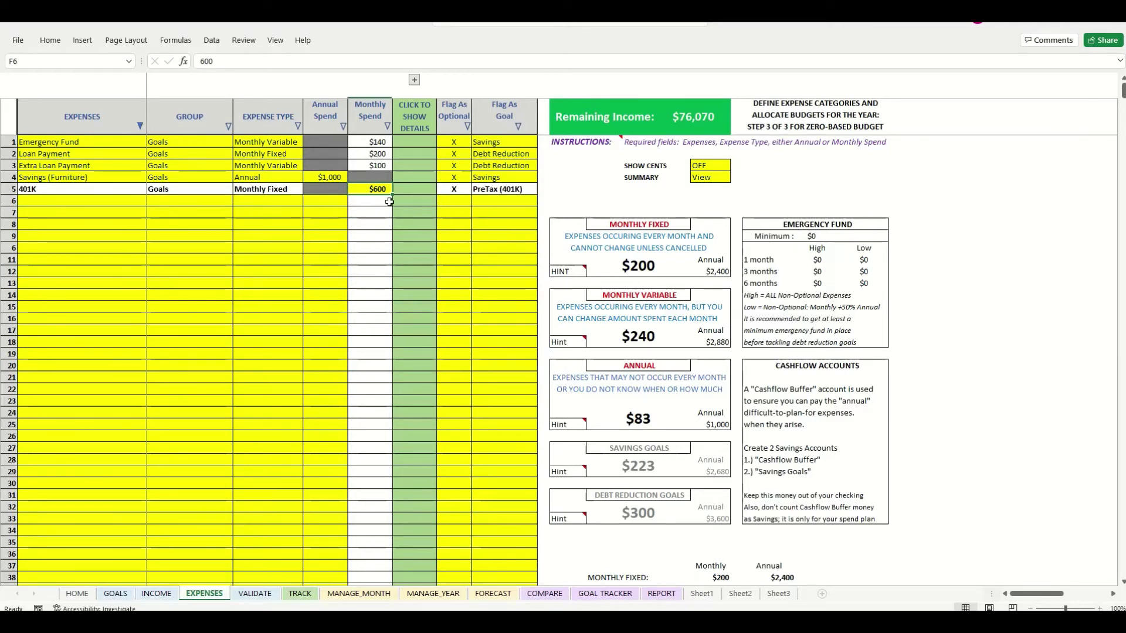
left_click(74, 202)
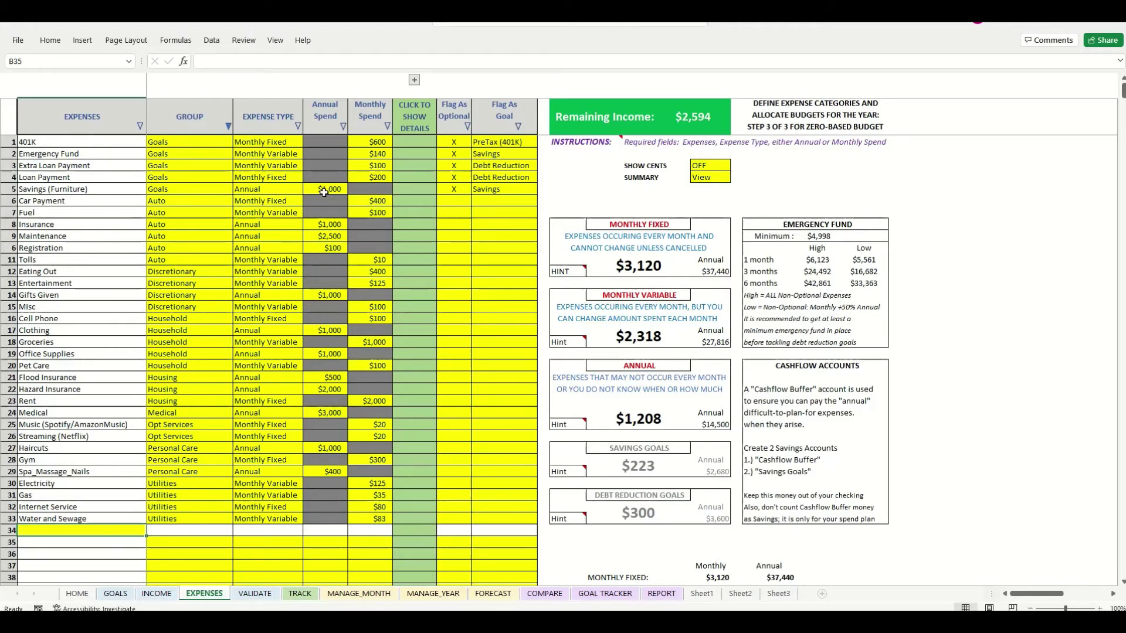
Show the month-by-month spending details and re-enter Car Payment's monthly spend of $400 to fill its monthly amounts.
left_click(412, 200)
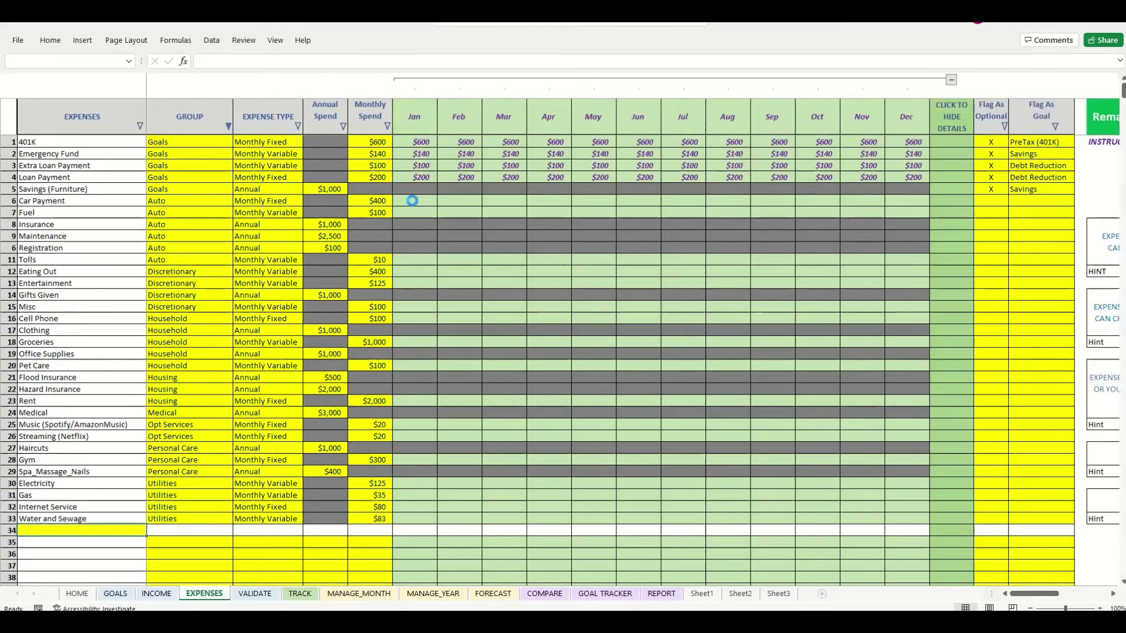
left_click(368, 202)
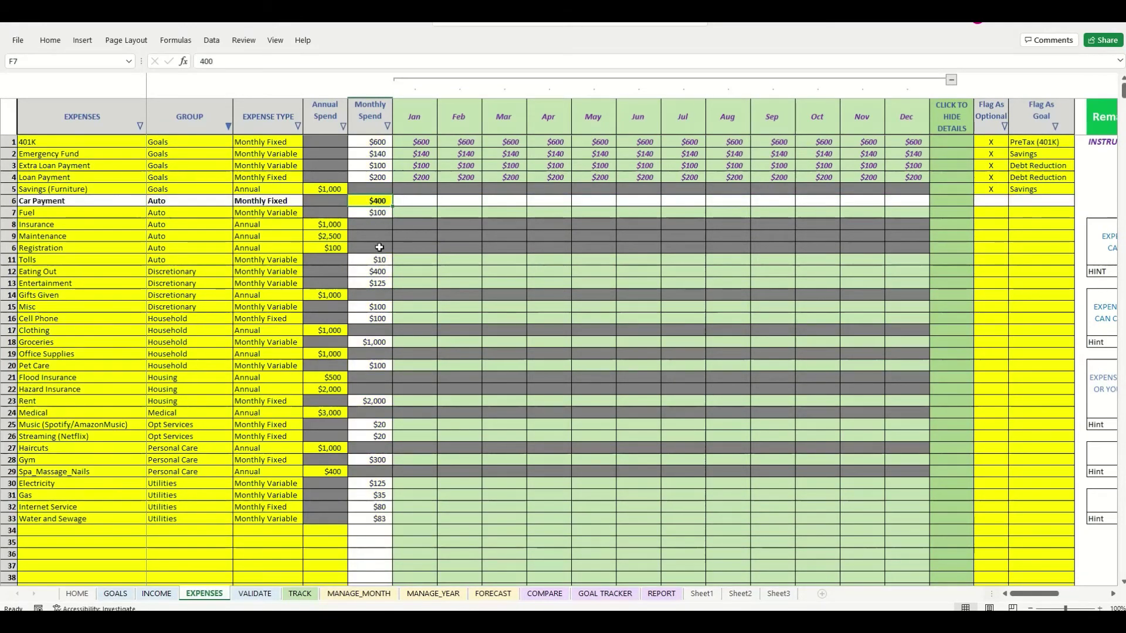
type("400")
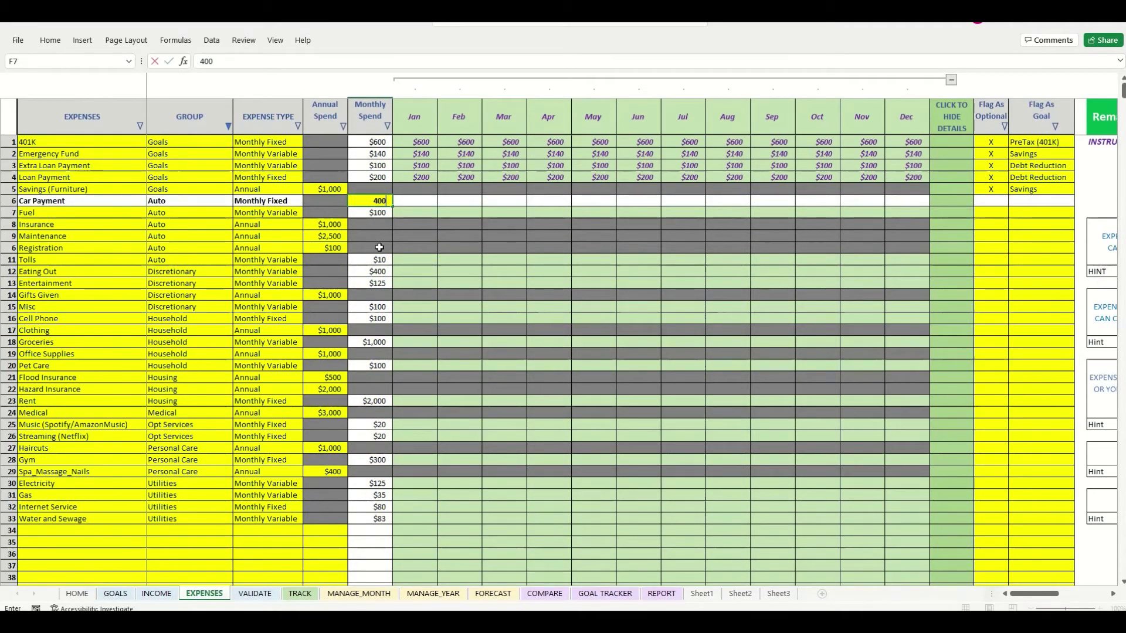
key("Return")
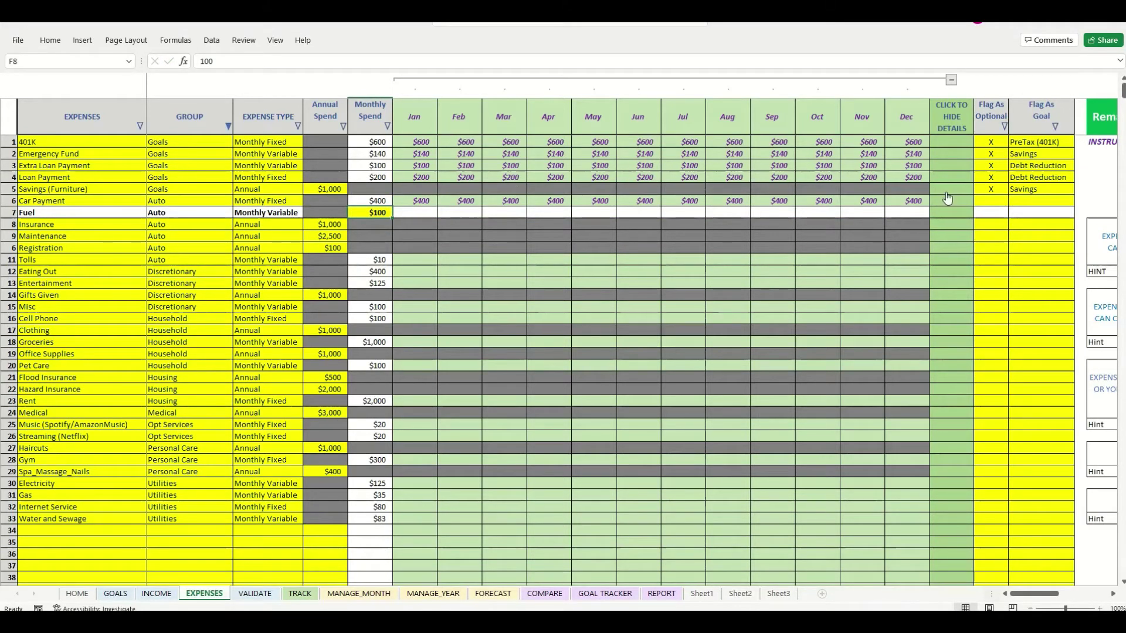
Clear Car Payment's November and December amounts, and hide the month-by-month spending details.
left_click(854, 200)
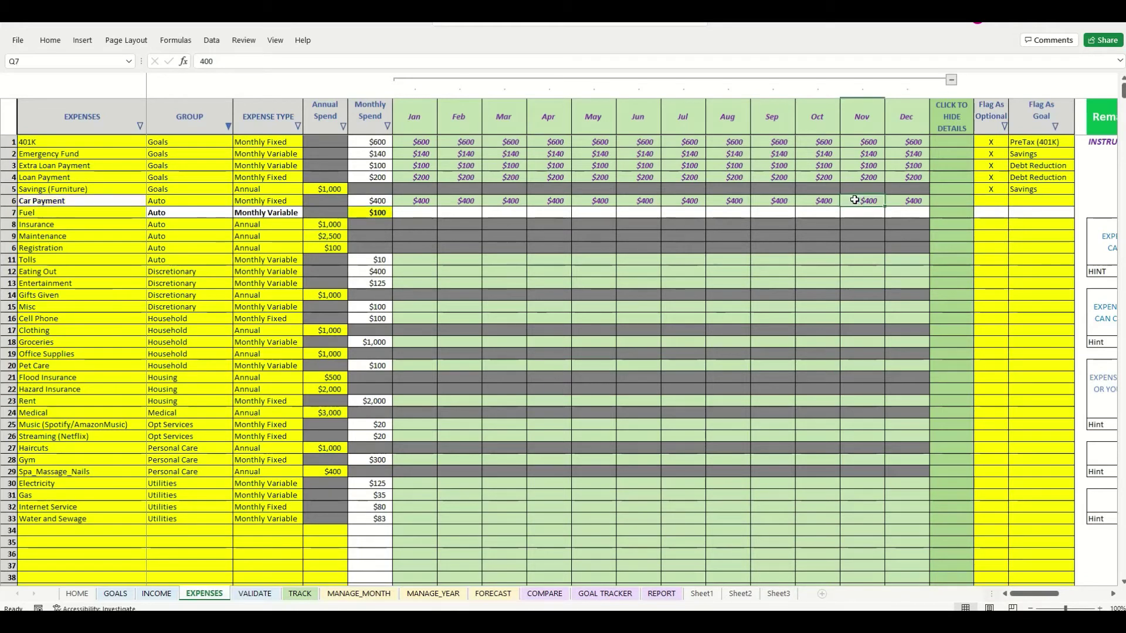
left_click(908, 201)
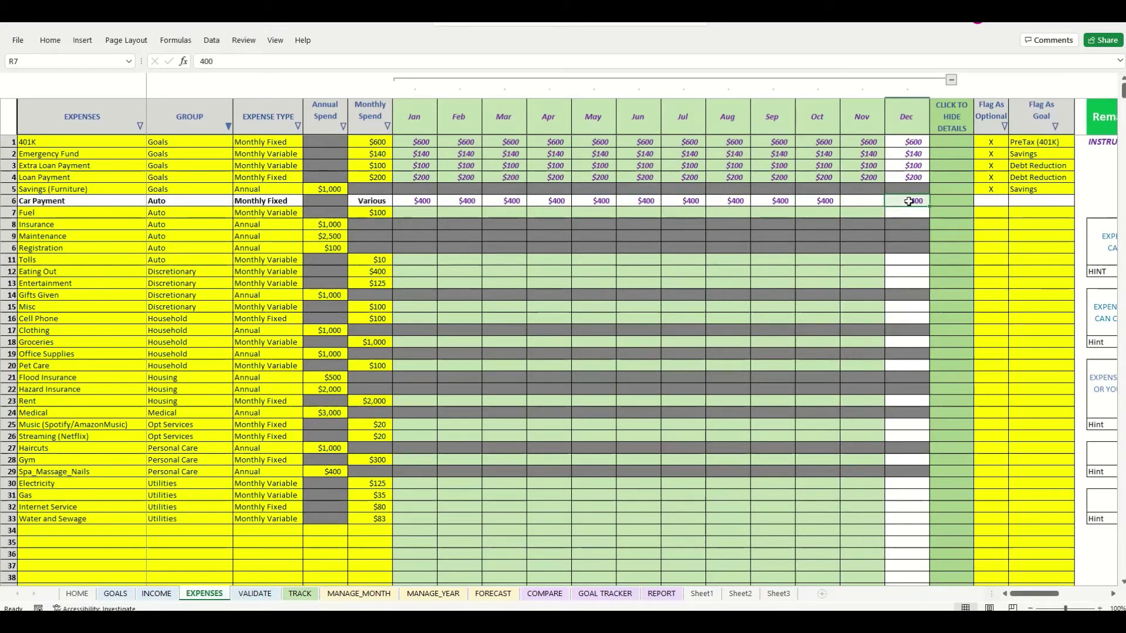
key("Delete")
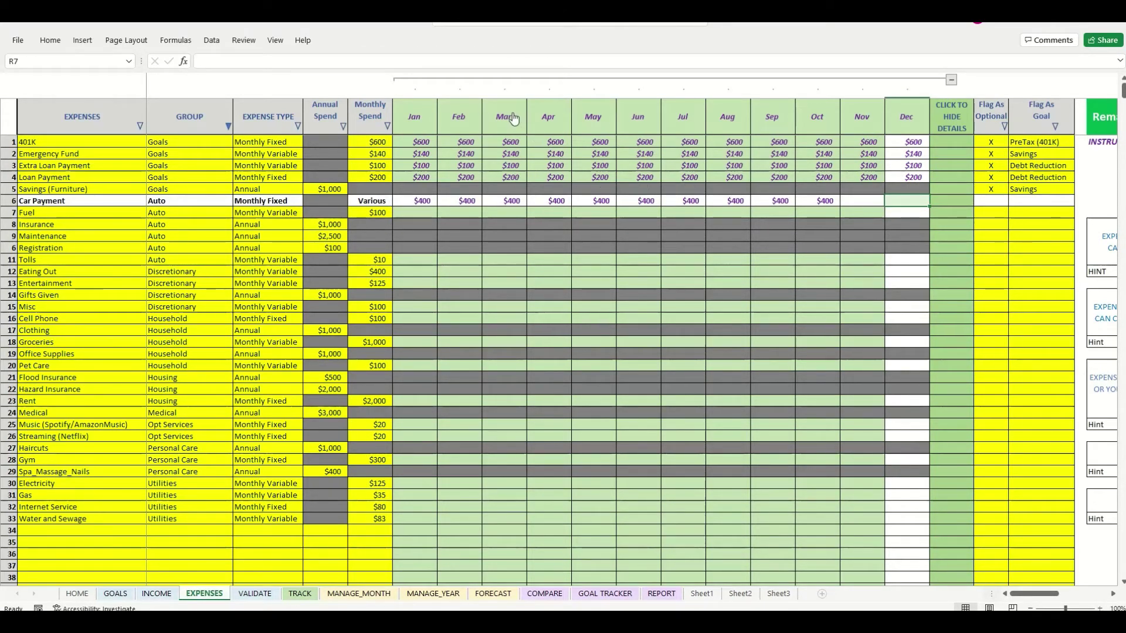
left_click(951, 117)
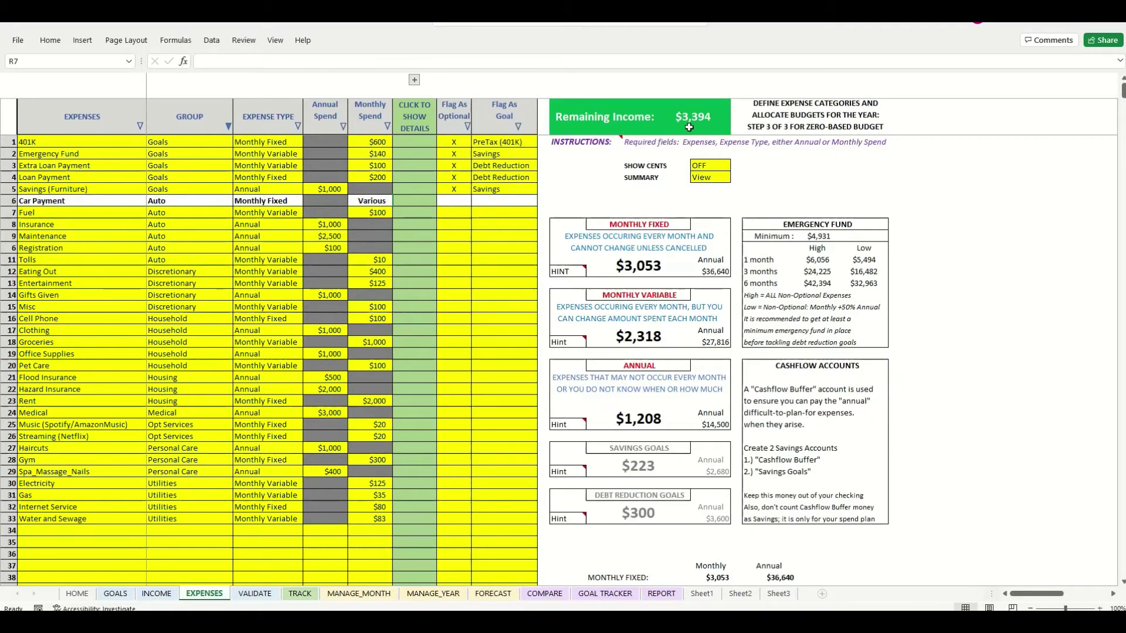
Show the month-by-month details, re-enter Rent's monthly spend of $2,000 to fill its monthly amounts, and hide the details again.
left_click(408, 199)
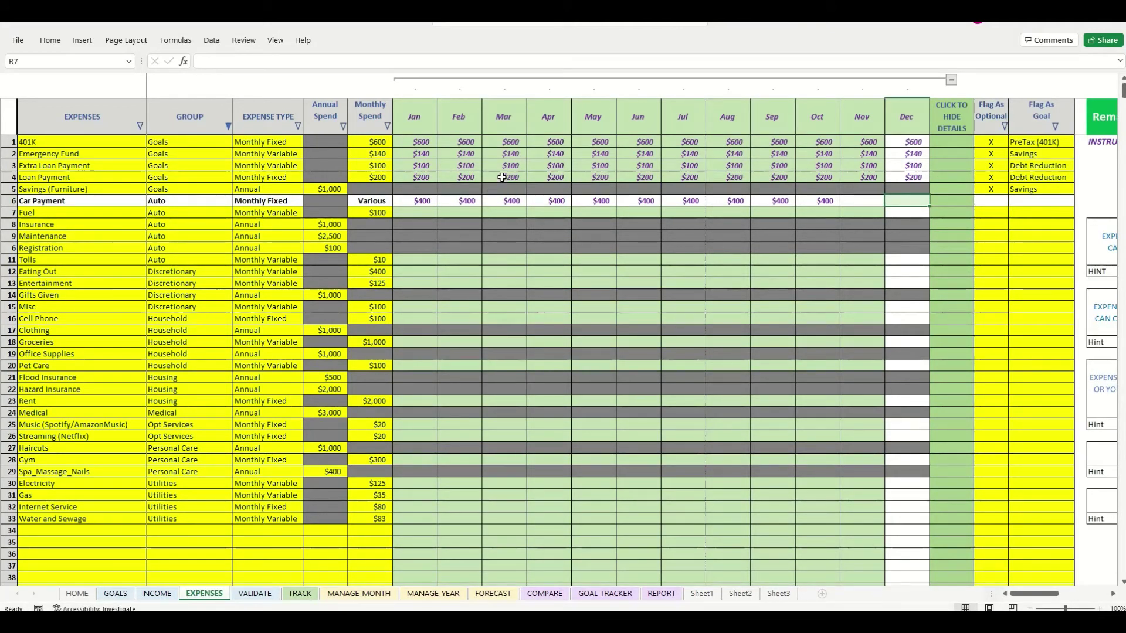
left_click(367, 214)
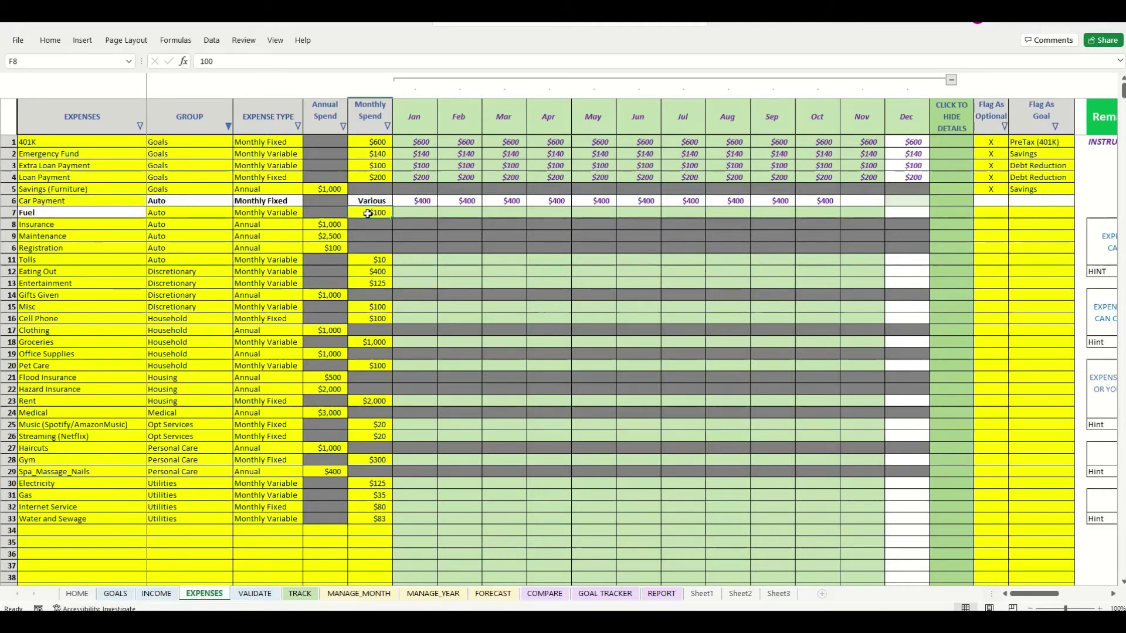
left_click(366, 260)
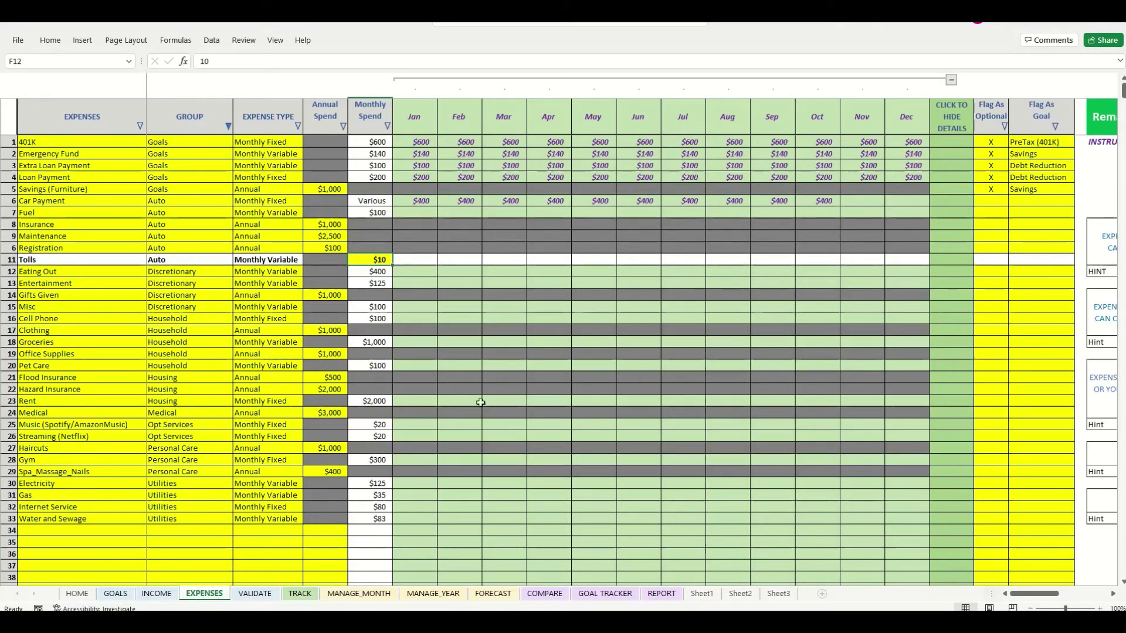
left_click(373, 403)
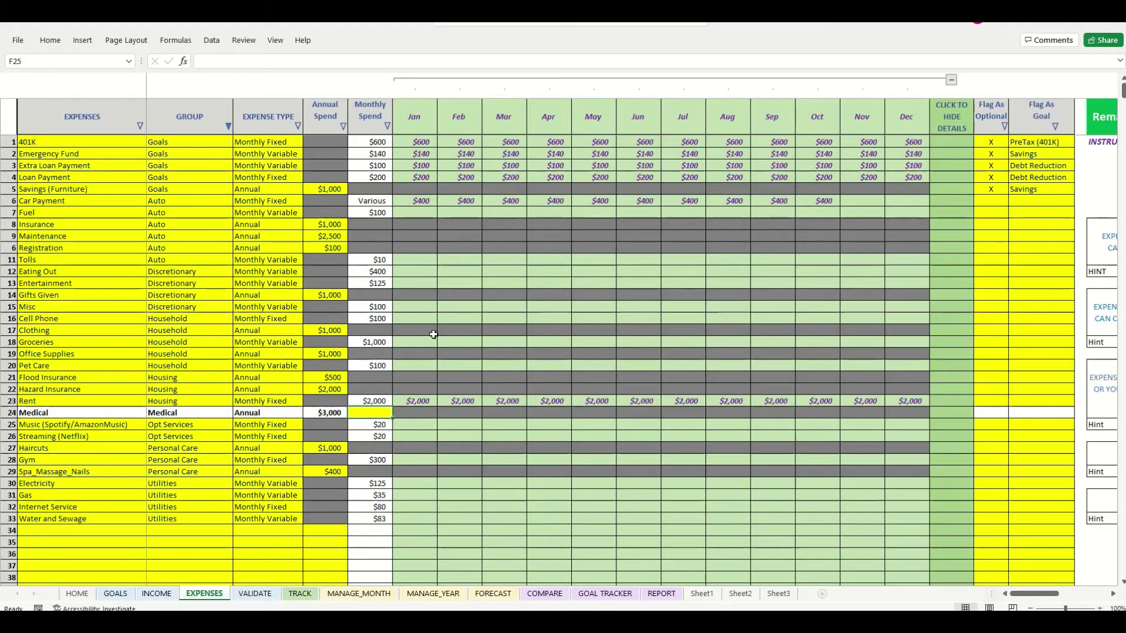
left_click(424, 155)
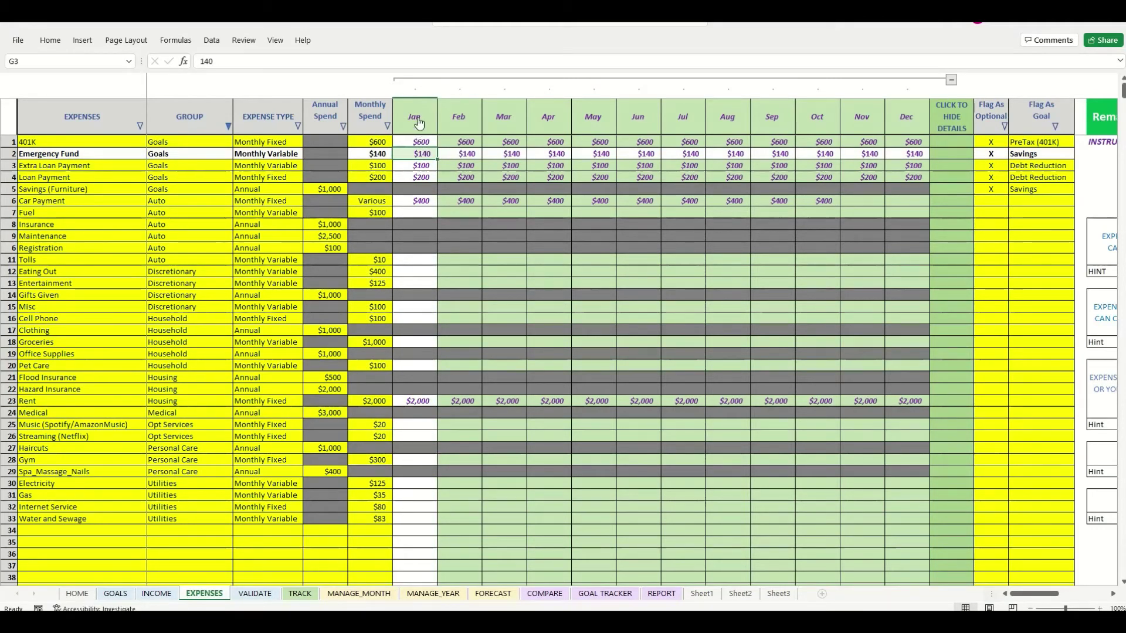
left_click(419, 122)
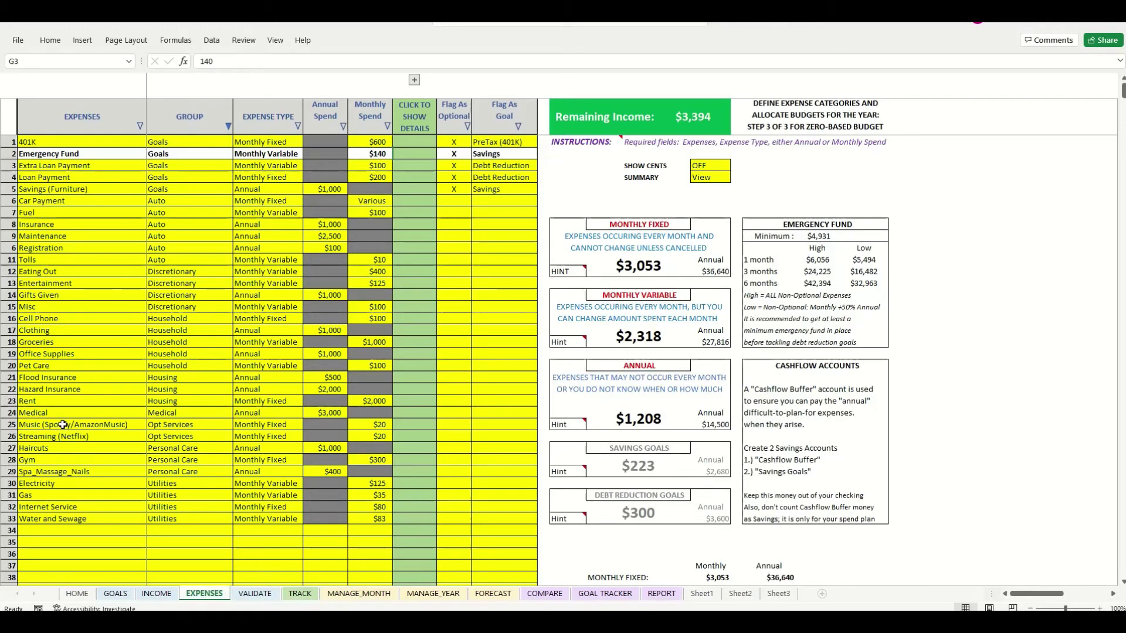
Flag the Music (Spotify/AmazonMusic) and Streaming (Netflix) expenses as optional with an X.
left_click(447, 426)
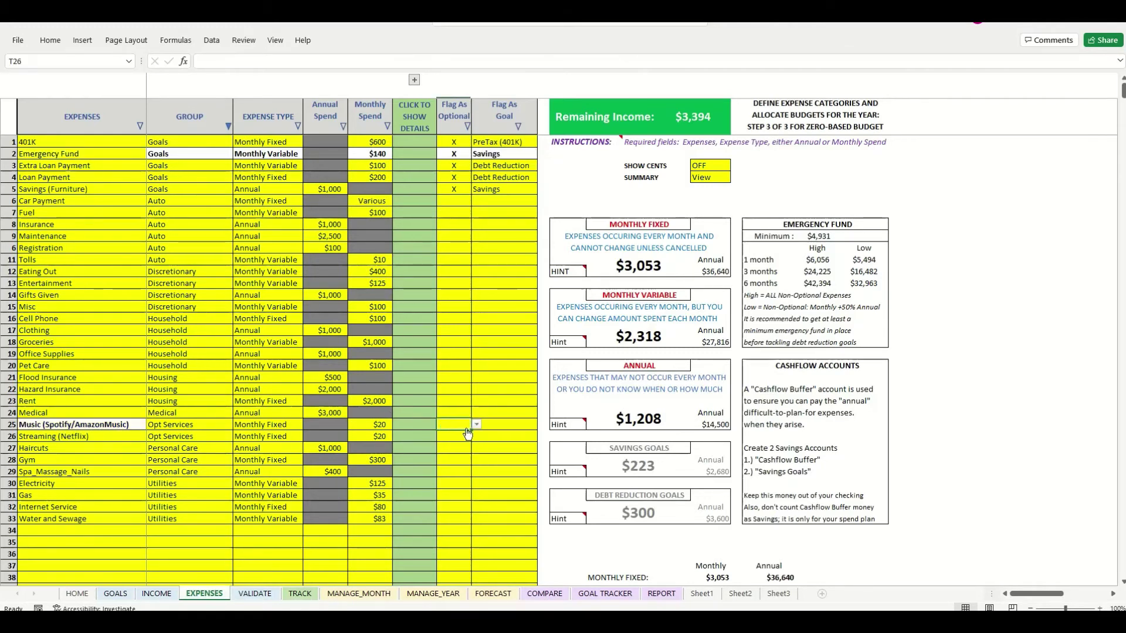
left_click(476, 424)
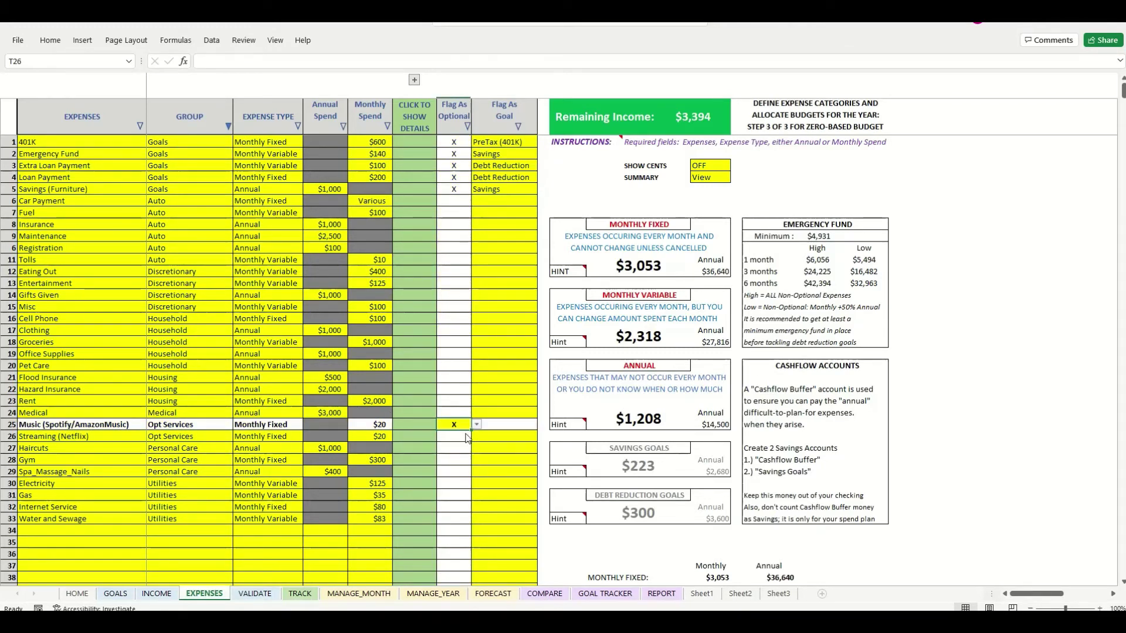
left_click(446, 435)
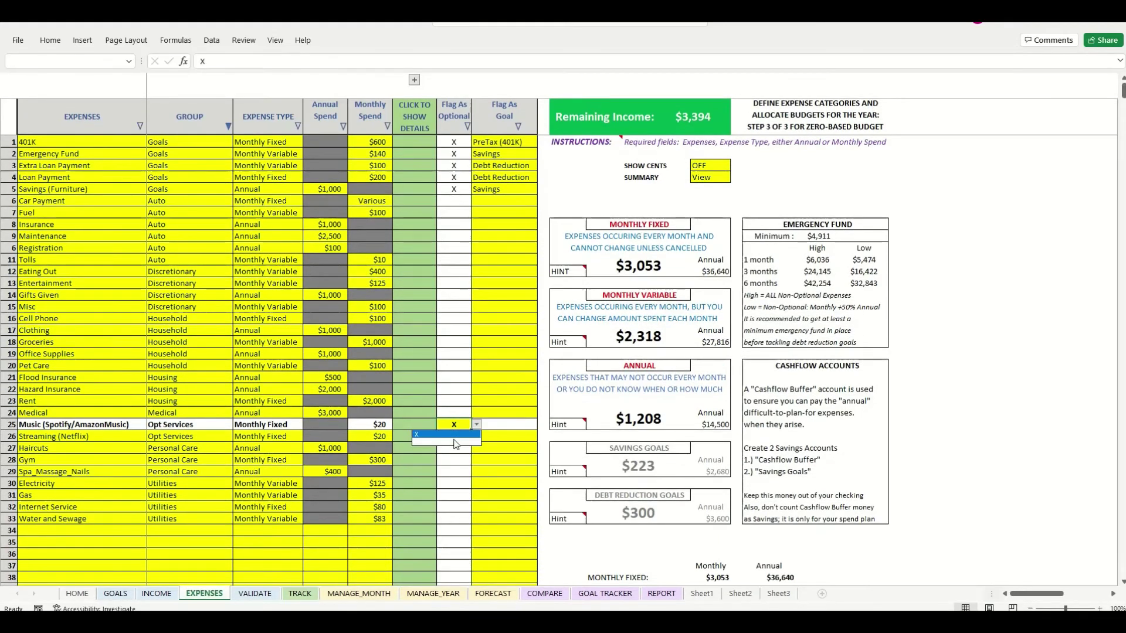
left_click(455, 436)
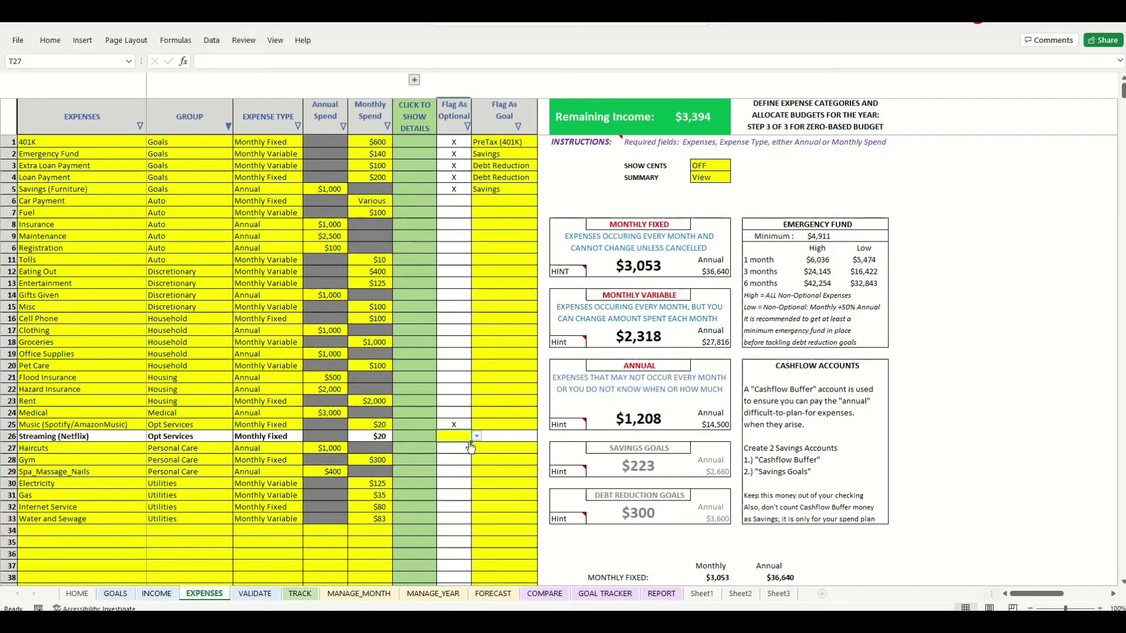
left_click(477, 439)
left_click(452, 456)
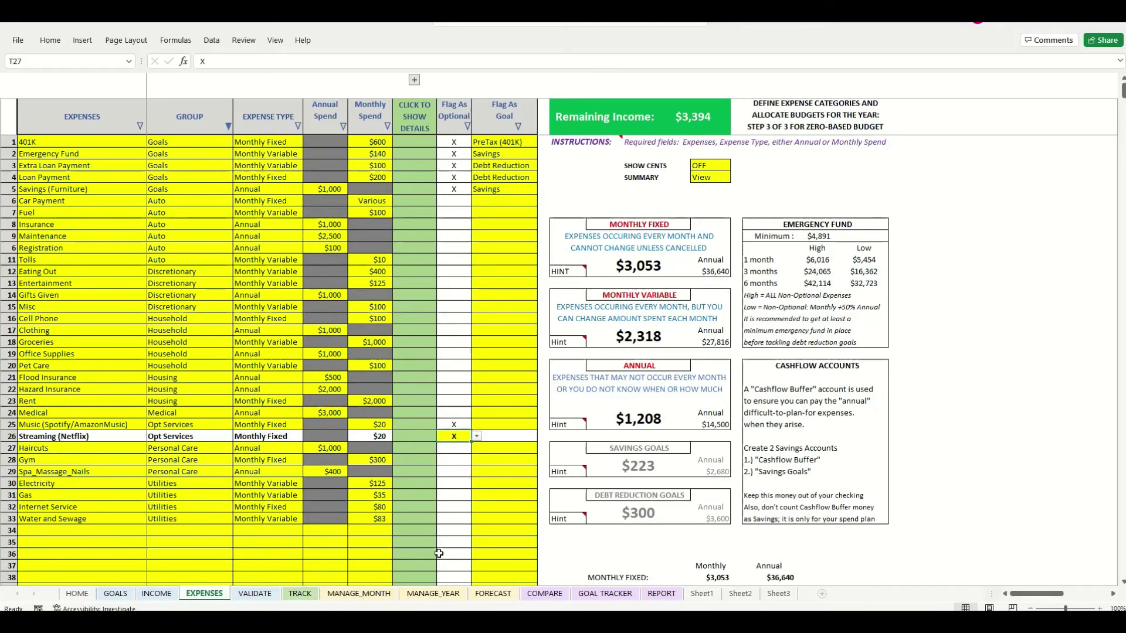
left_click(462, 461)
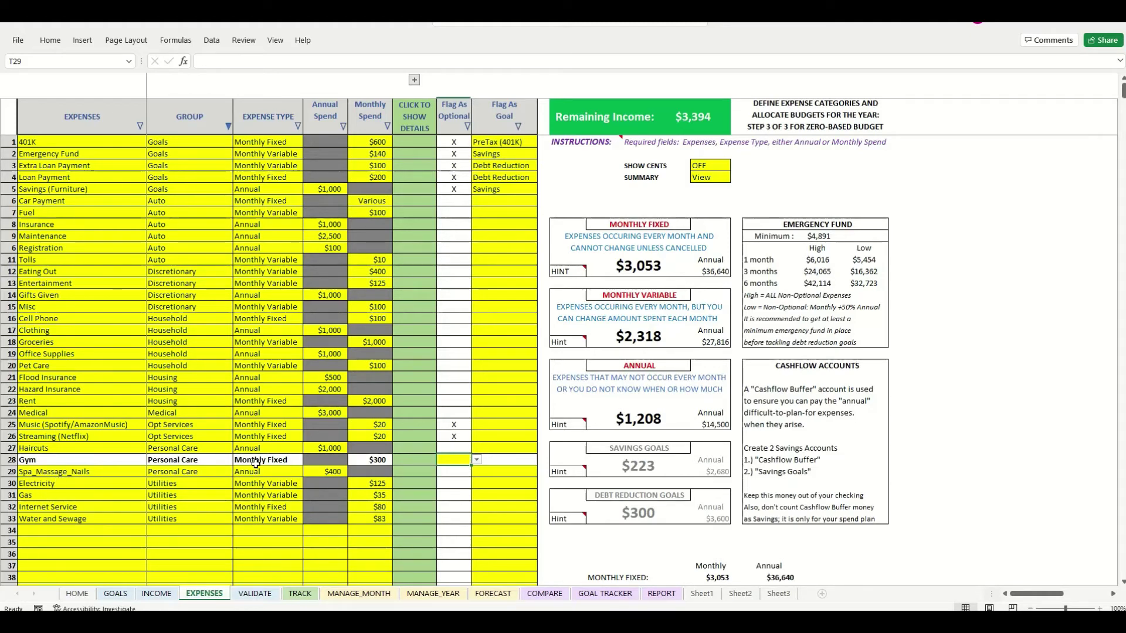
Show the month-by-month spending details and re-enter Electricity's monthly spend of $125 to fill its monthly amounts.
left_click(415, 487)
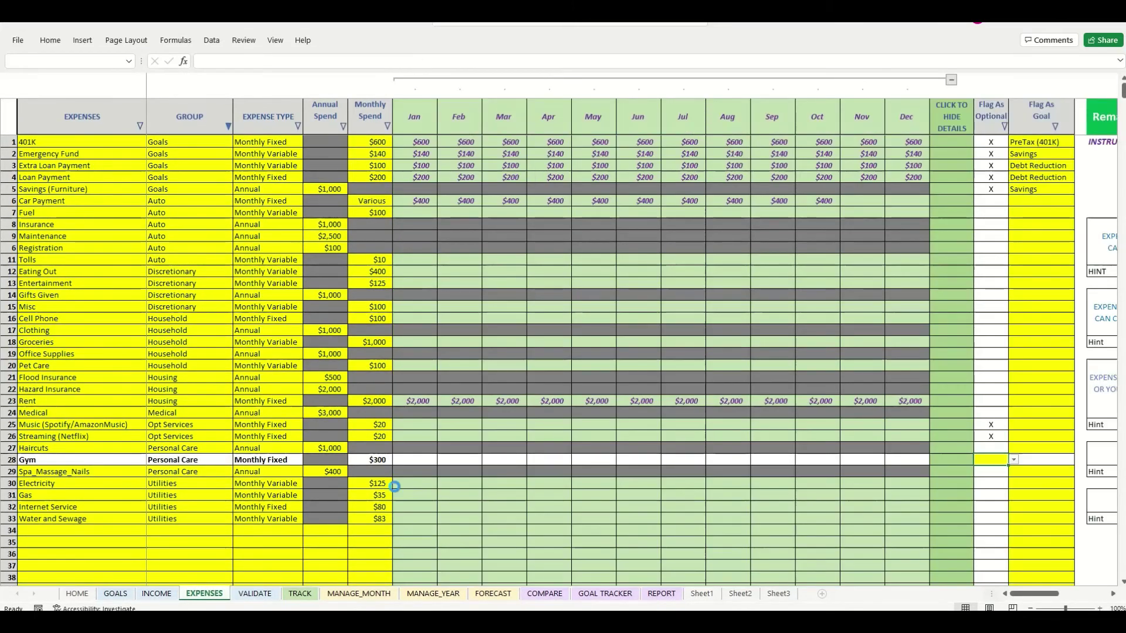
left_click(376, 487)
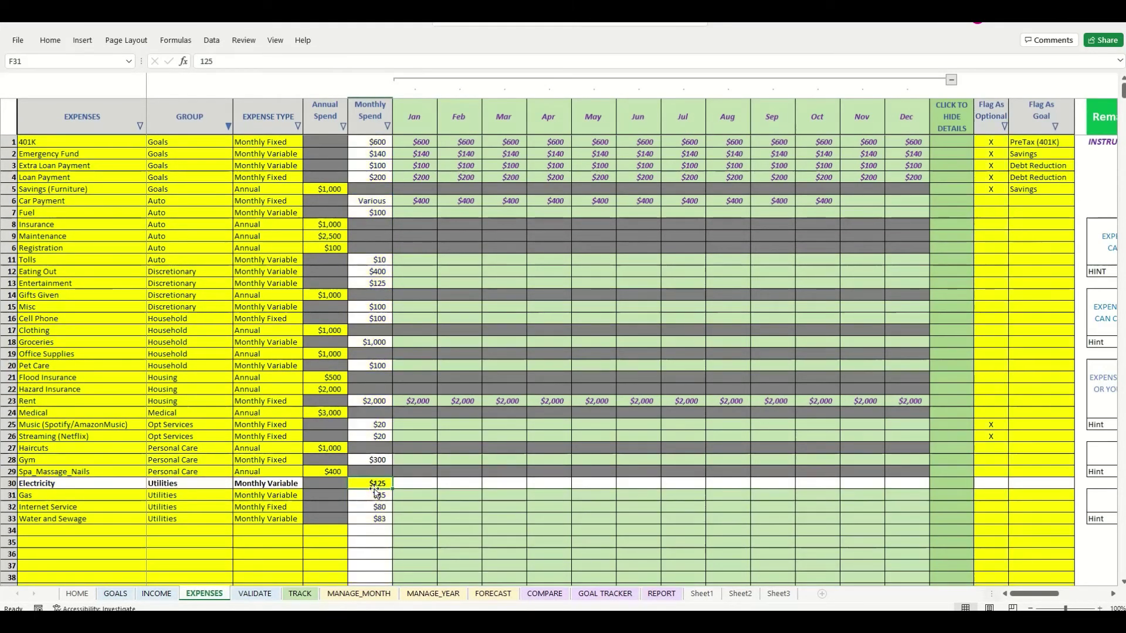
type("1")
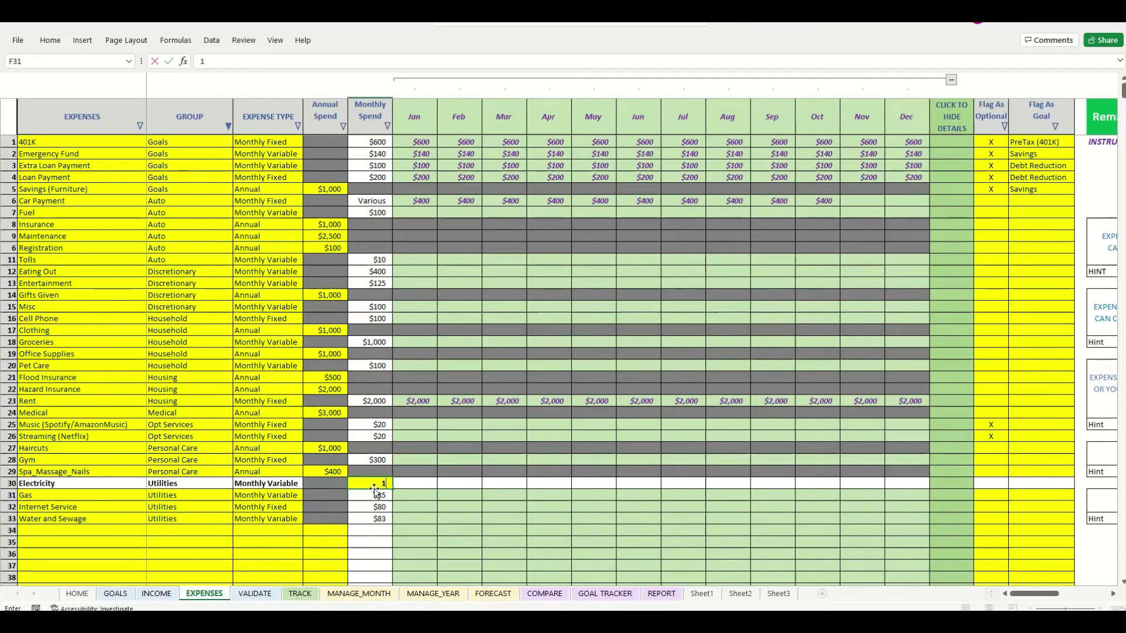
type("25")
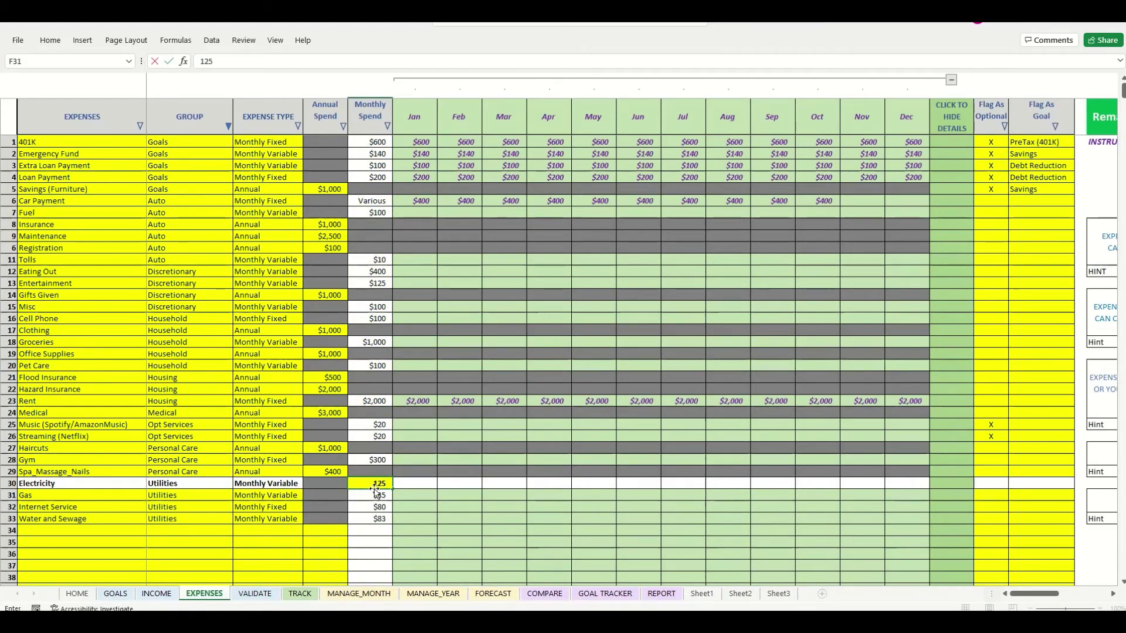
key("Return")
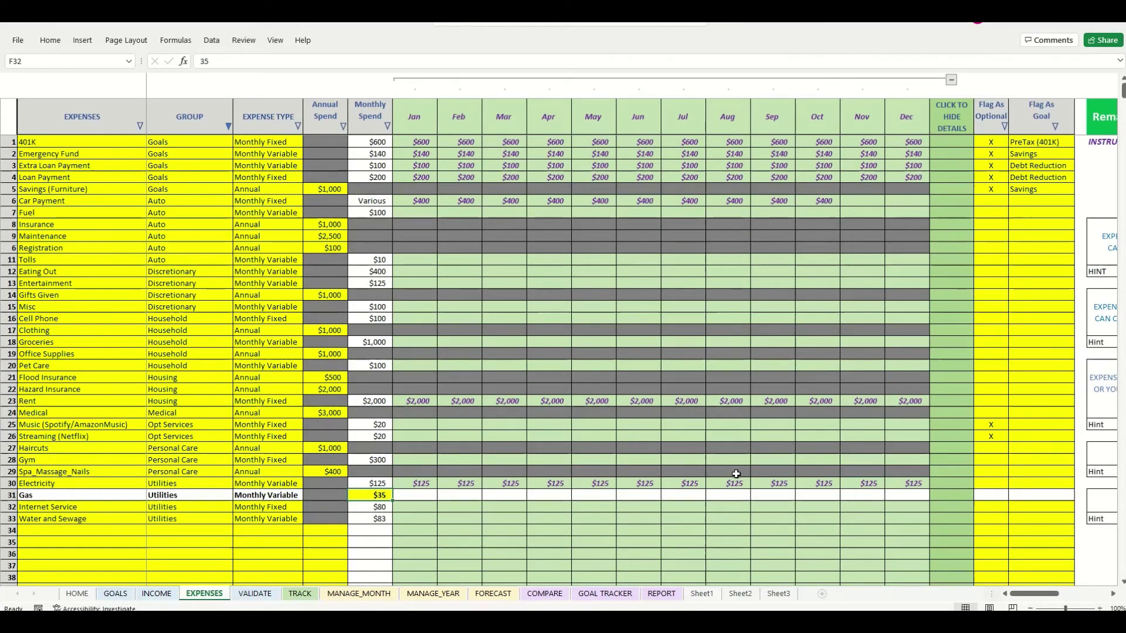
Set Electricity's January amount to $50 and copy it to February.
left_click(414, 485)
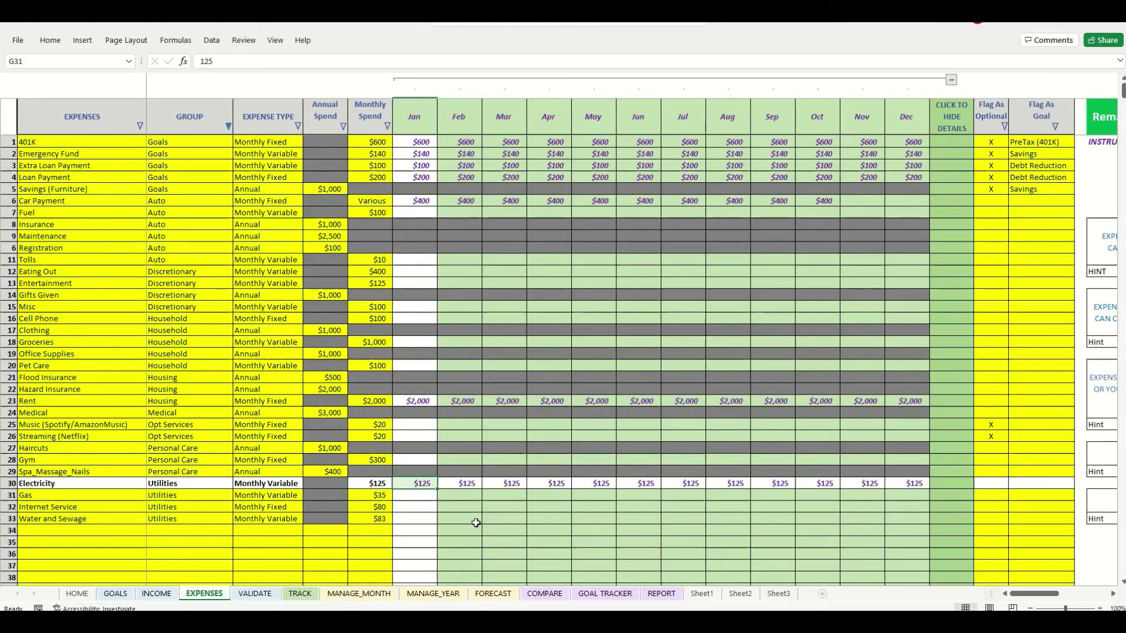
type("50")
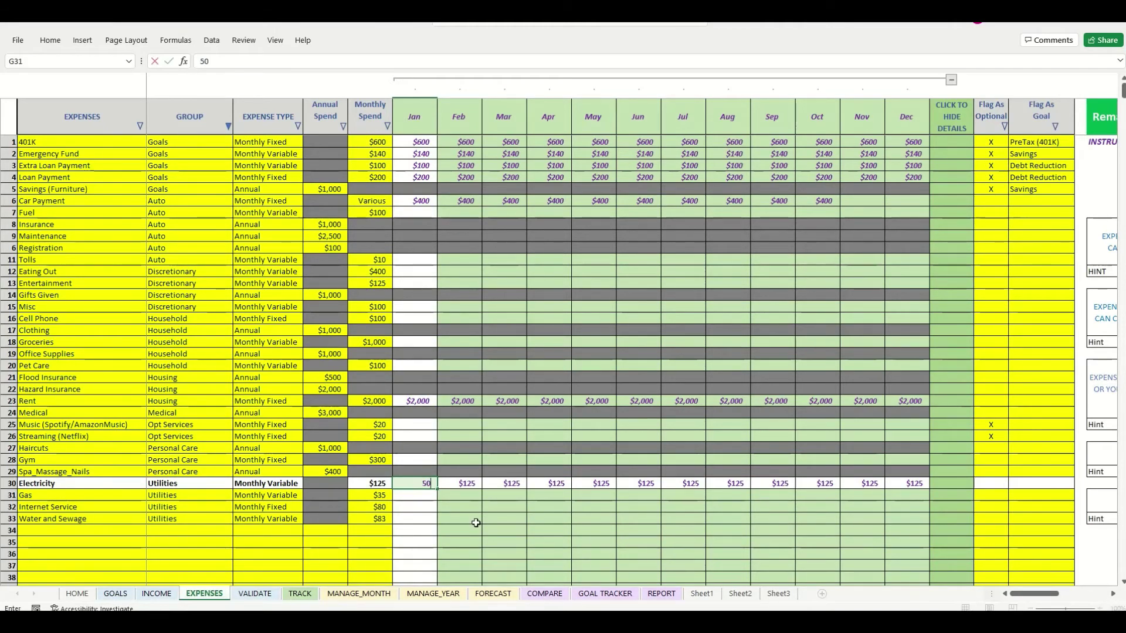
left_click(414, 496)
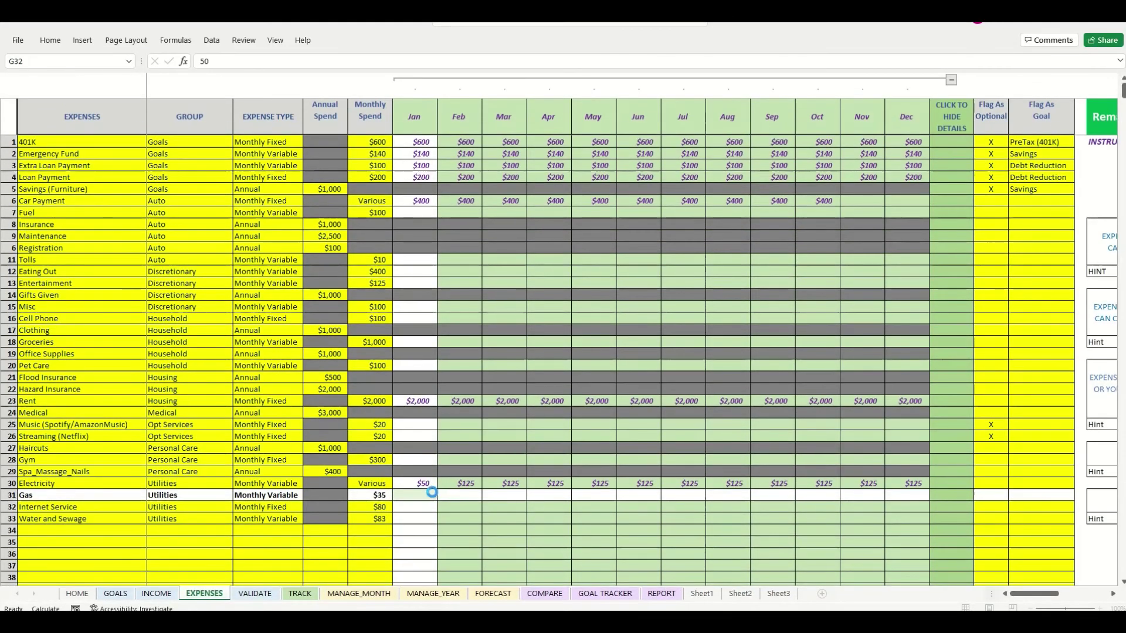
left_click(436, 487)
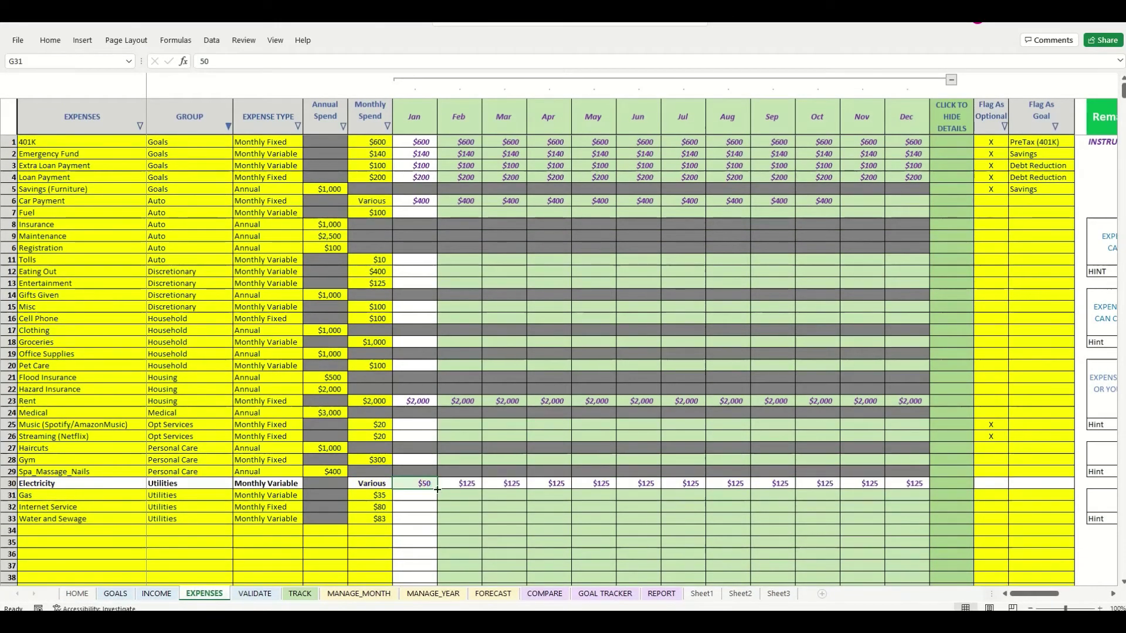
left_click_drag(437, 490, 470, 489)
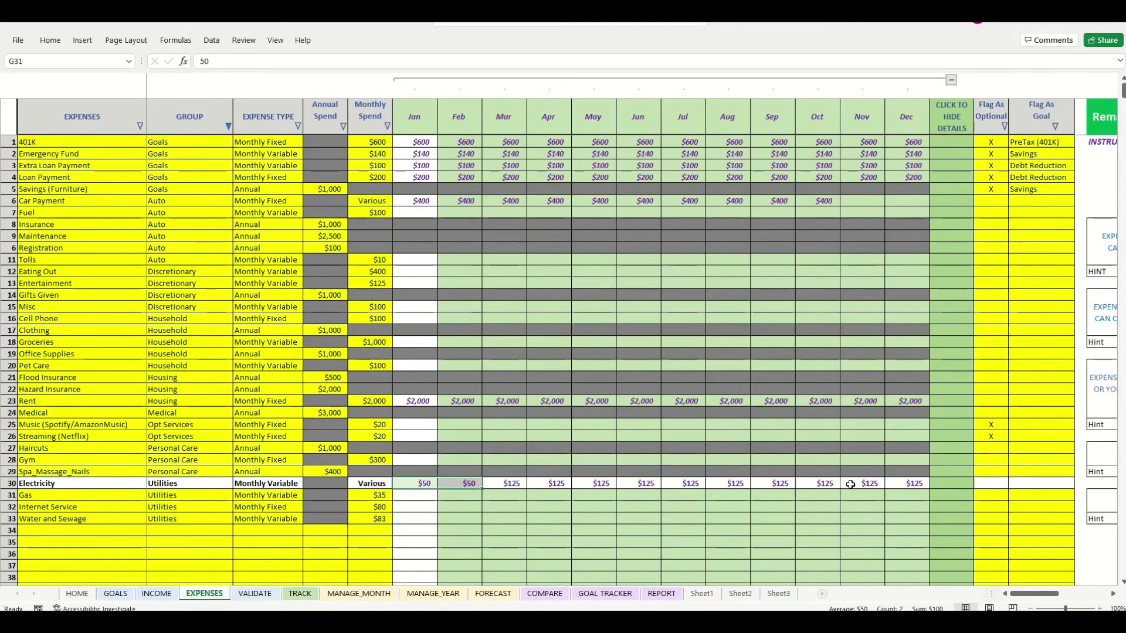
Set Electricity's November amount to $50 and copy it to December.
double_click(850, 484)
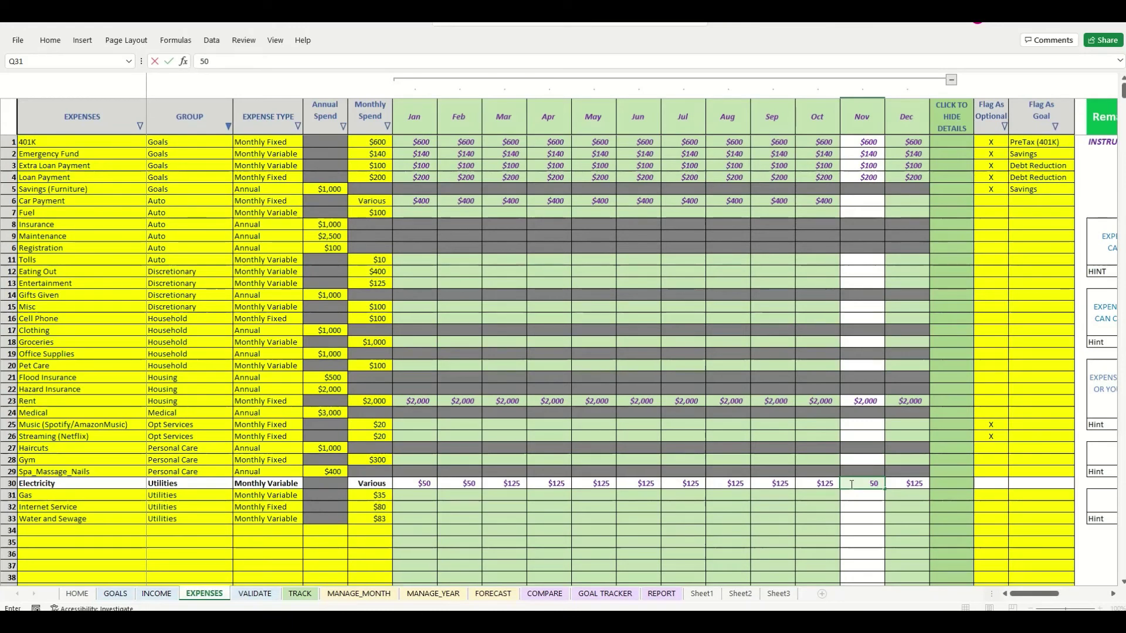
key("Return")
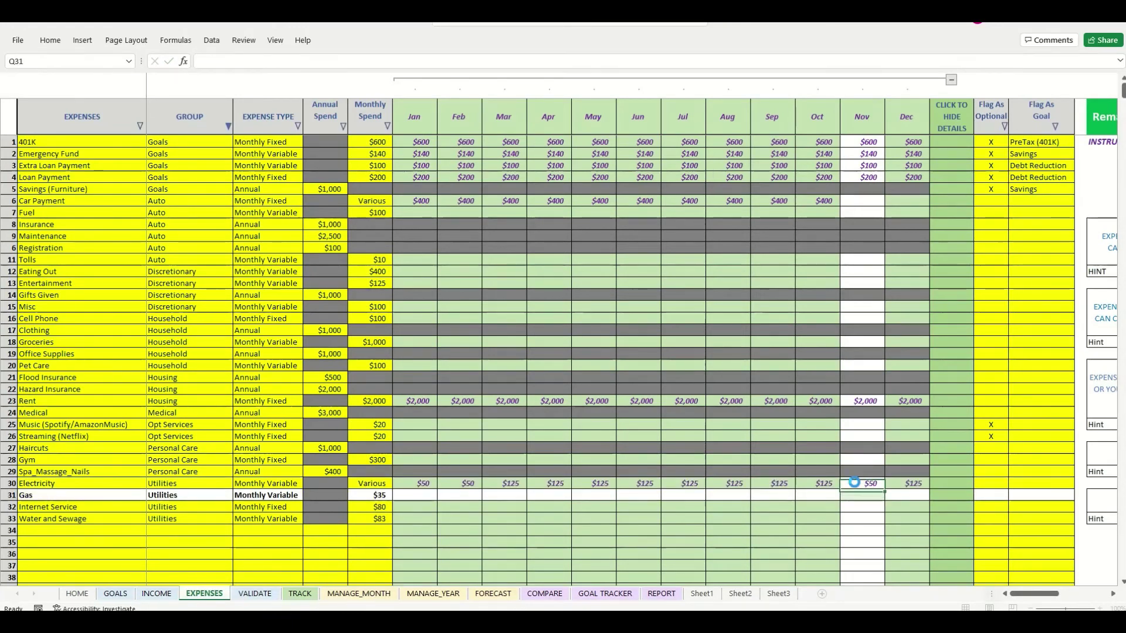
left_click(854, 482)
left_click_drag(885, 490, 913, 489)
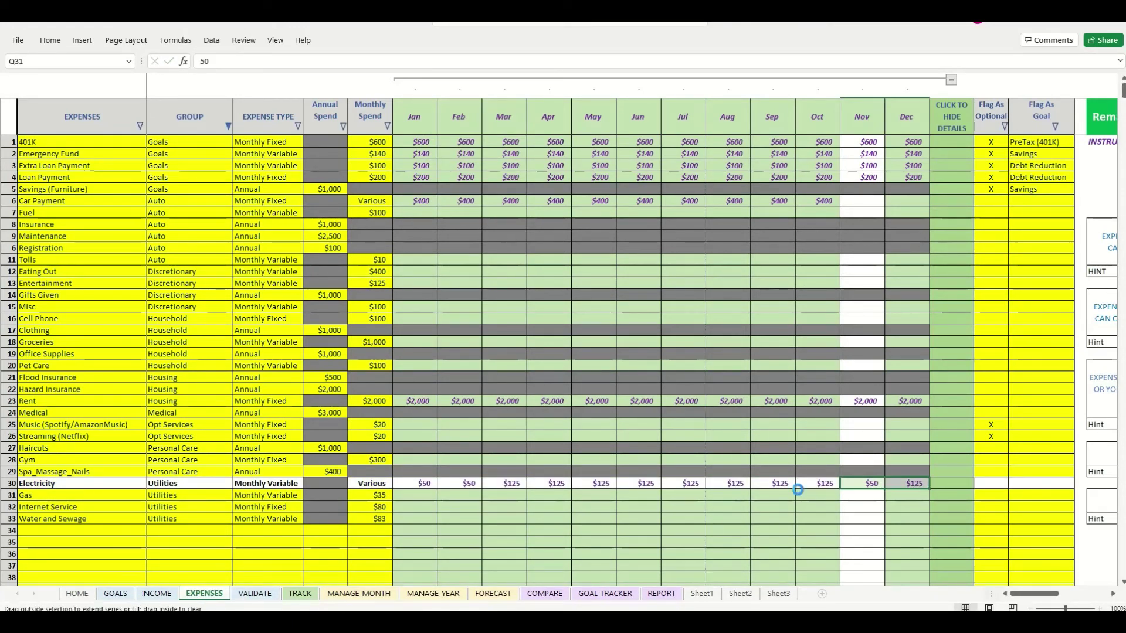
Set Electricity's amounts to $75 for March, $100 for April and $150 for May.
left_click(505, 484)
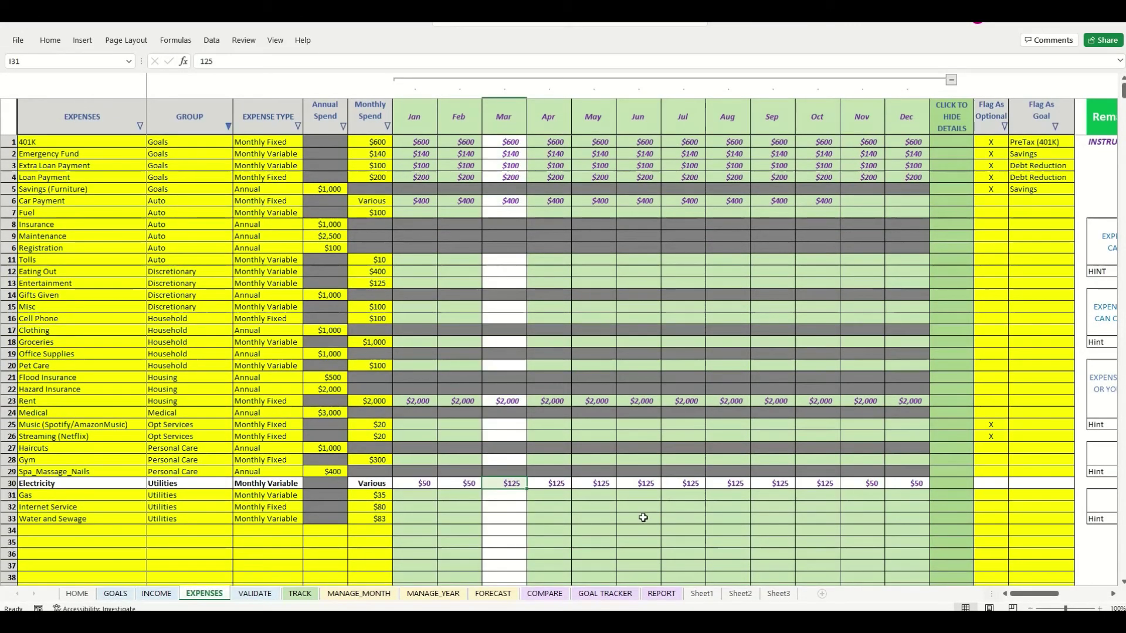
type("75")
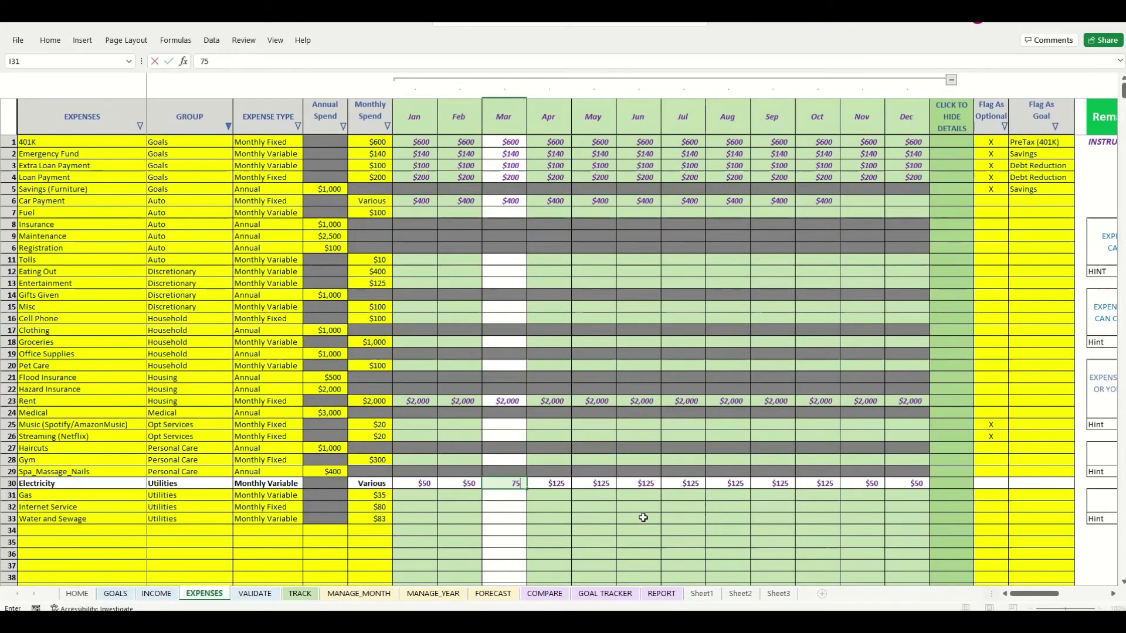
key("Tab")
type("10")
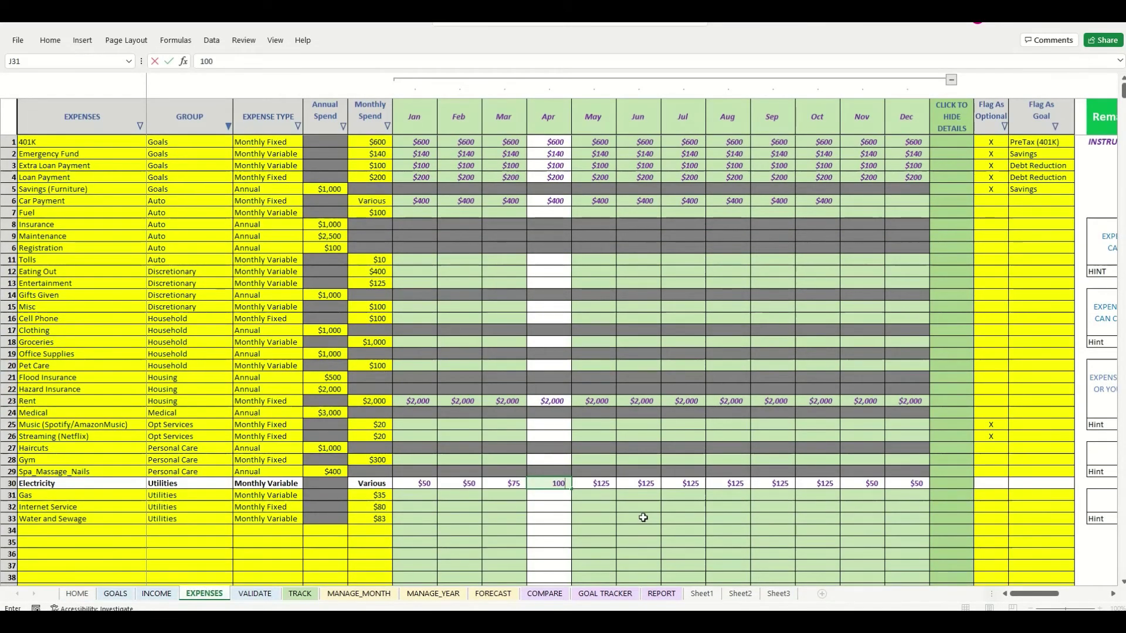
type("0")
key("Tab")
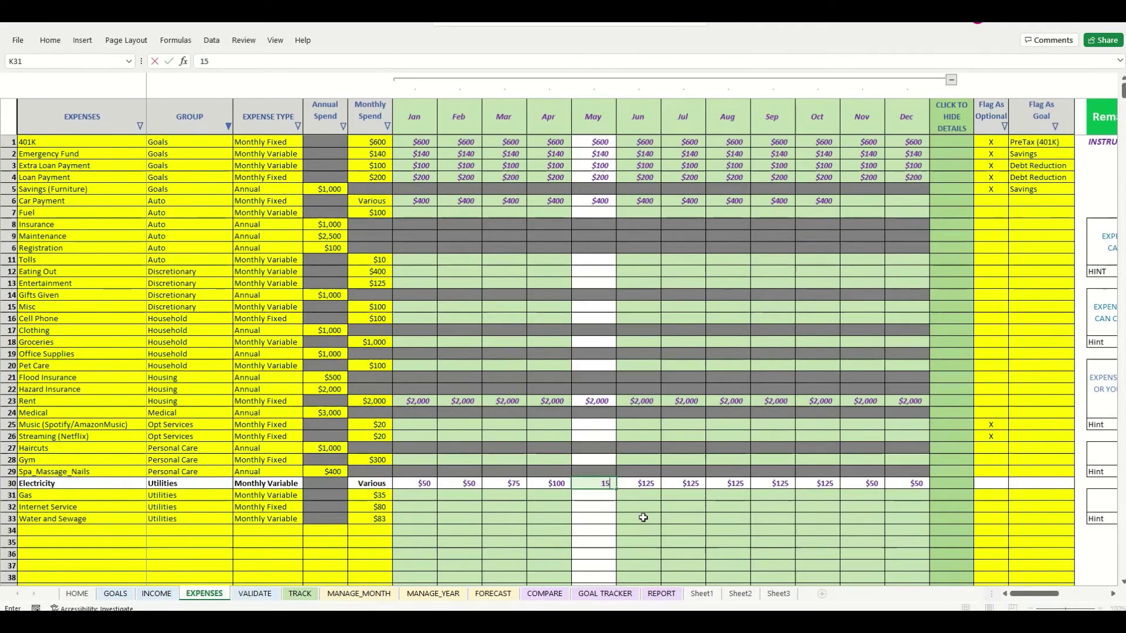
type("1")
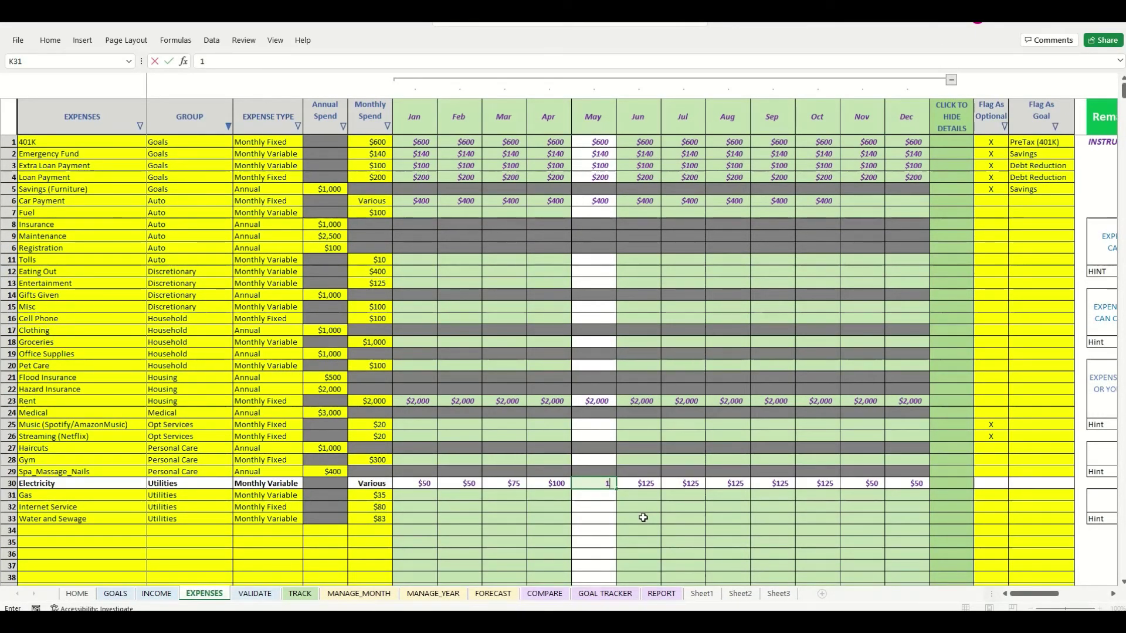
type("50")
key("Return")
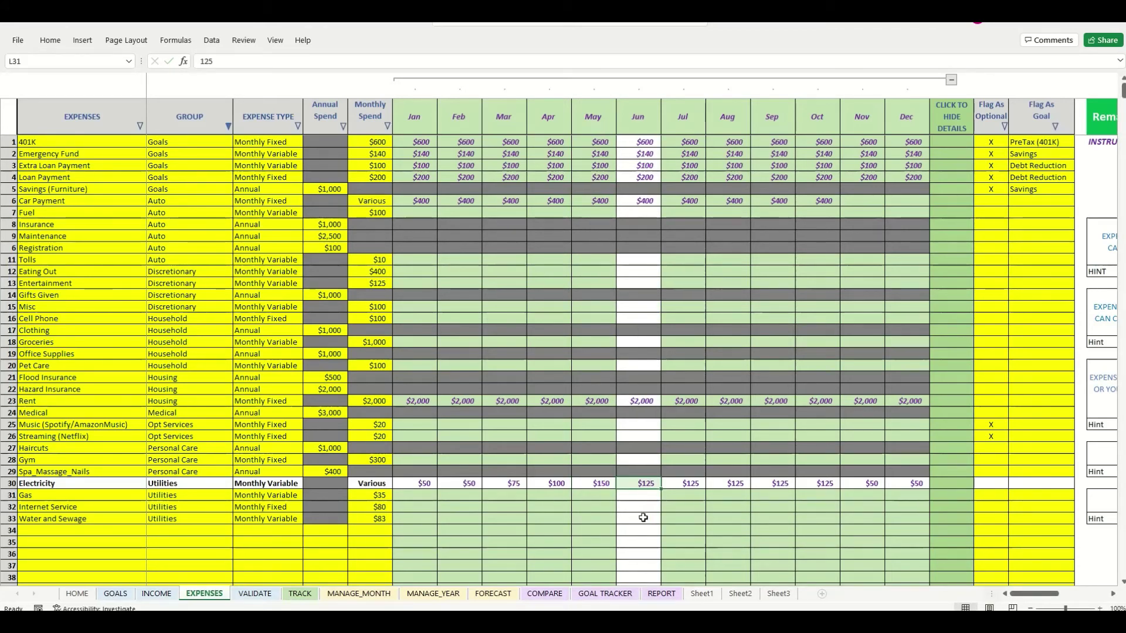
Set Electricity's amounts to $175 for June and $200 for July, August and September.
type("175")
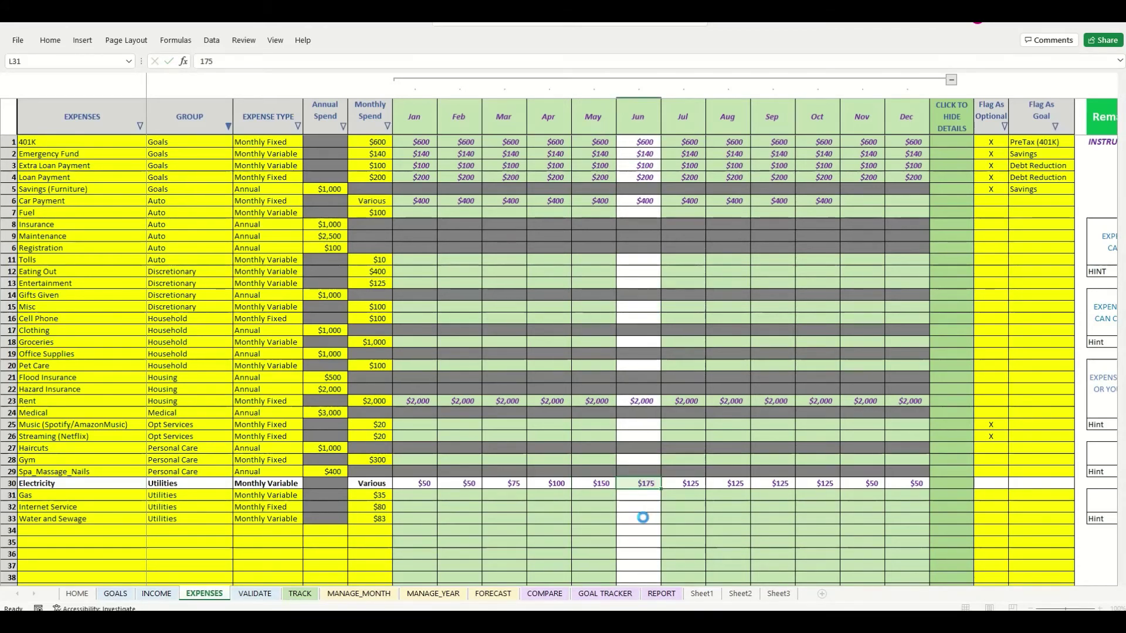
key("Return")
type("200")
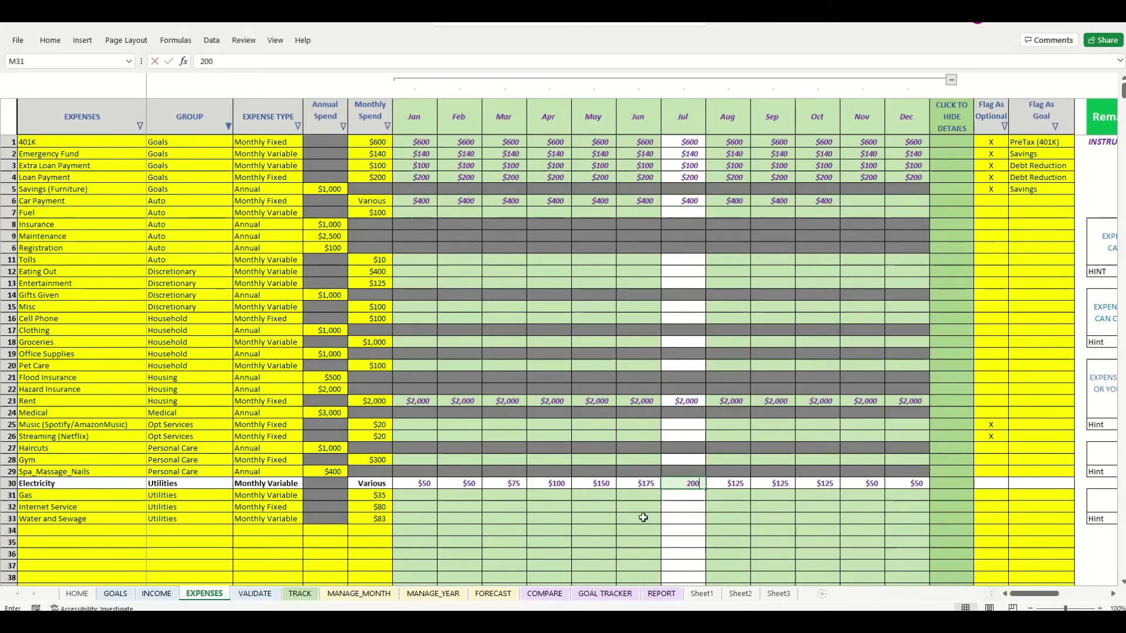
key("Return")
key("Up")
key("Right")
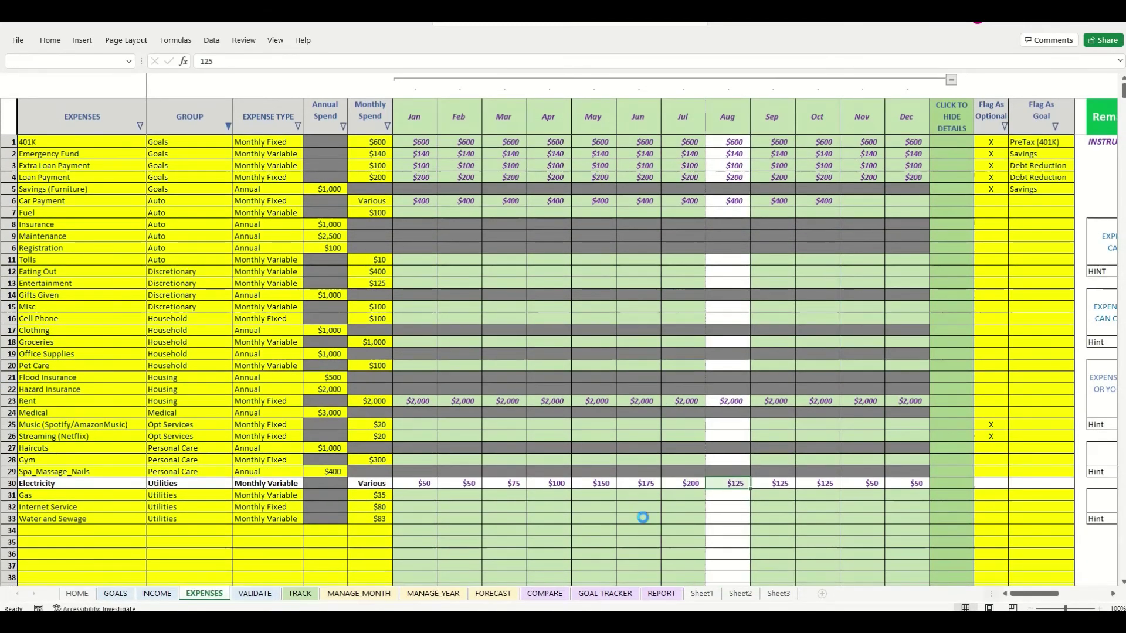
type("200")
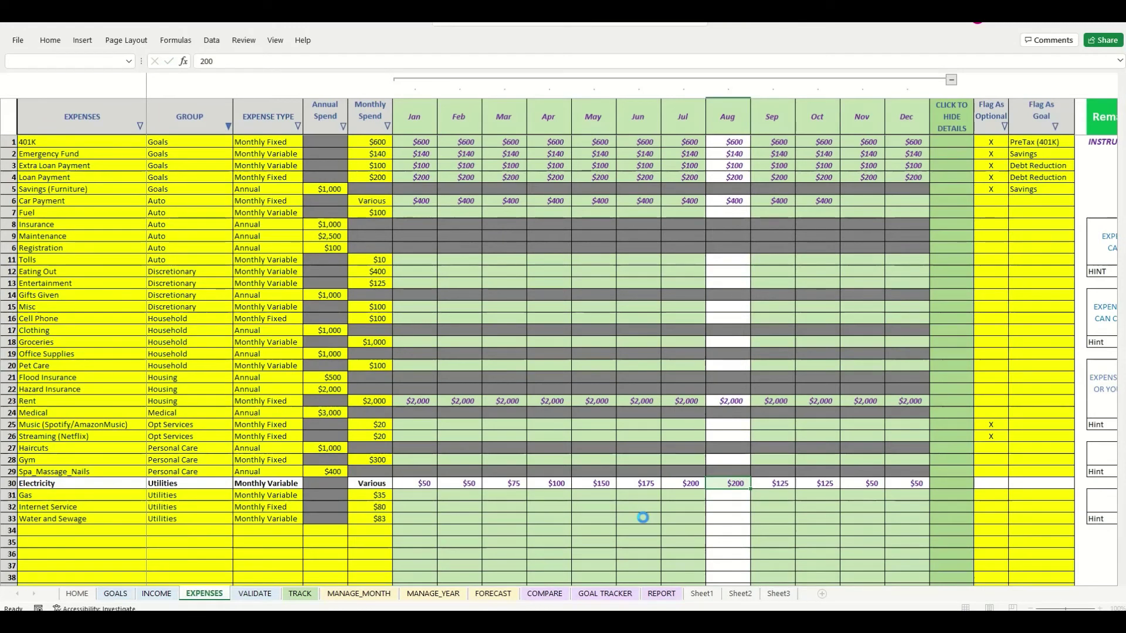
key("Tab")
type("200")
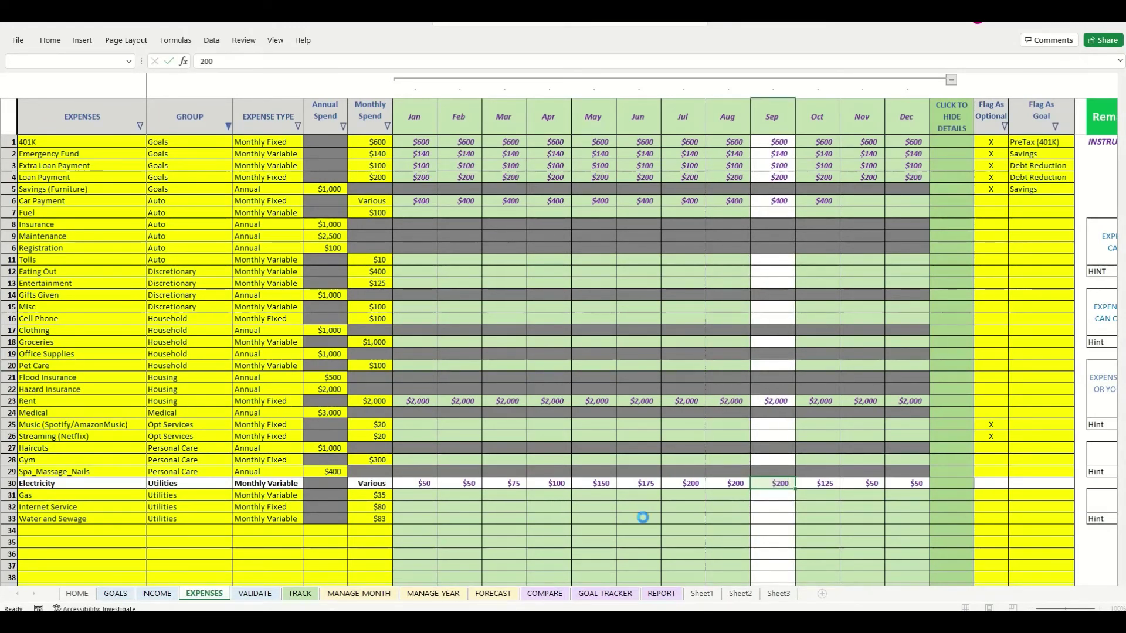
key("Tab")
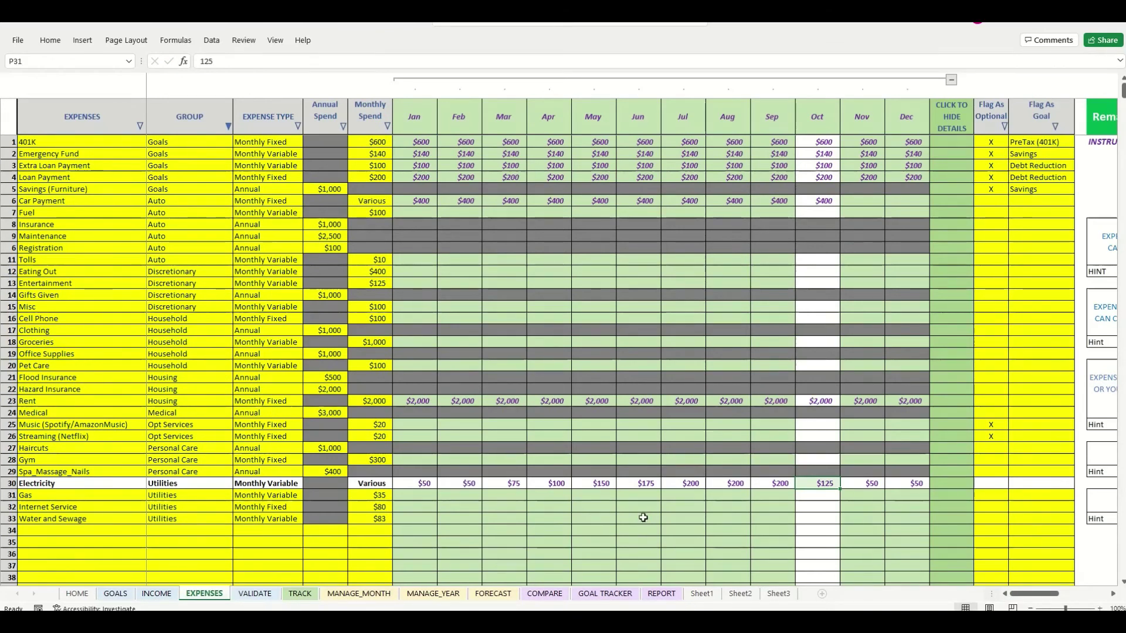
Set Electricity's November amount to $75.
key("Tab")
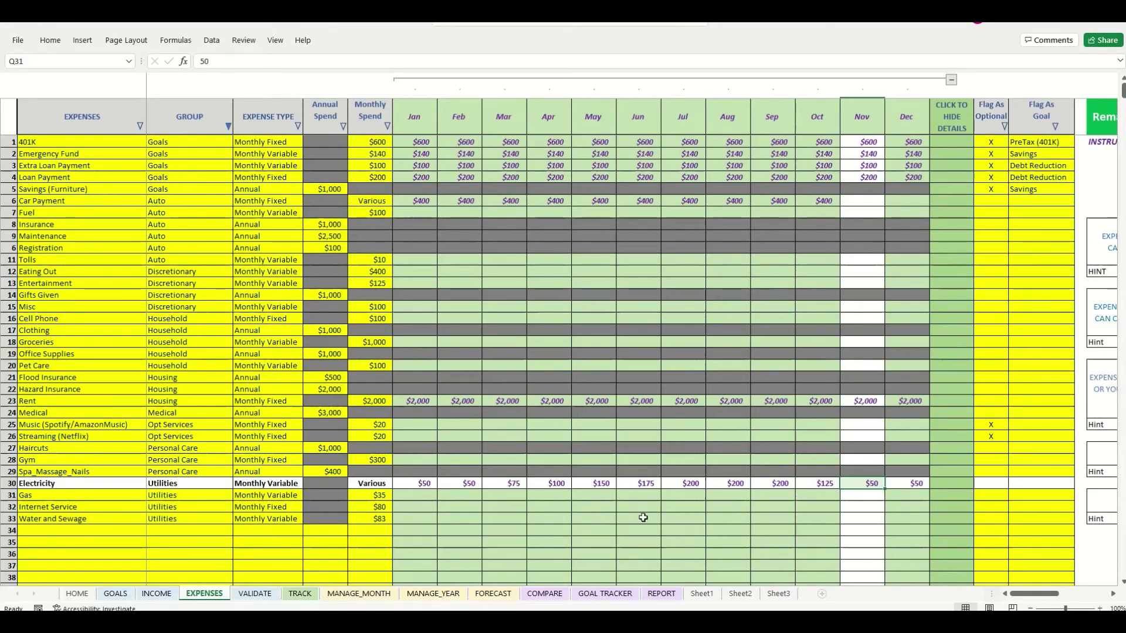
type("75")
key("Return")
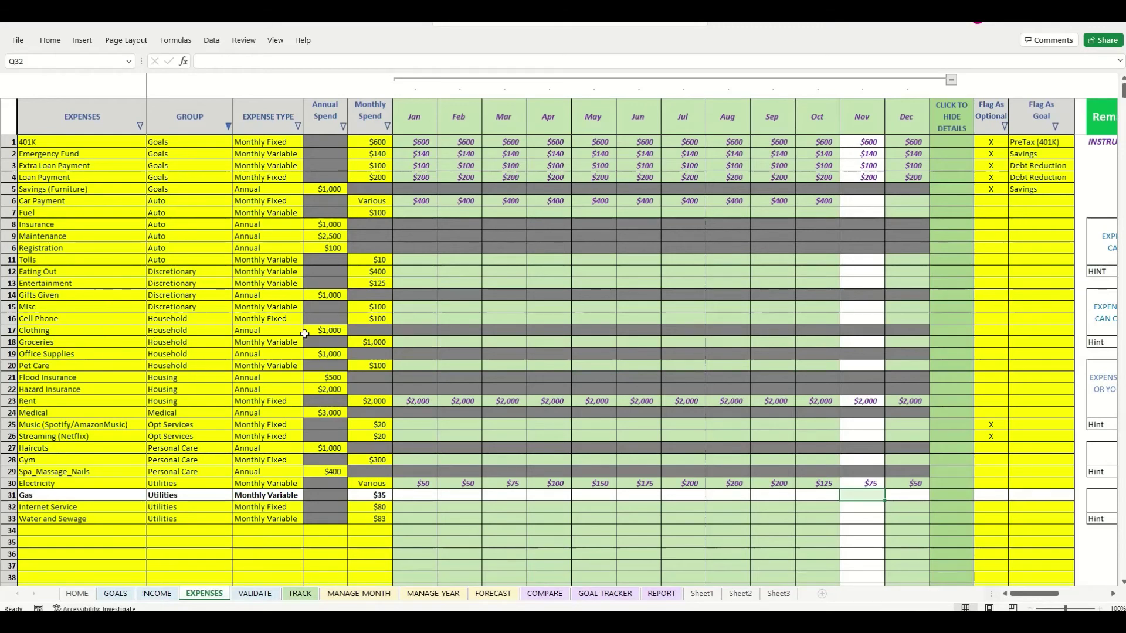
Hide the month-by-month details and add a Travel expense below Water and Sewage with group Discretionary and type Annual.
left_click(368, 342)
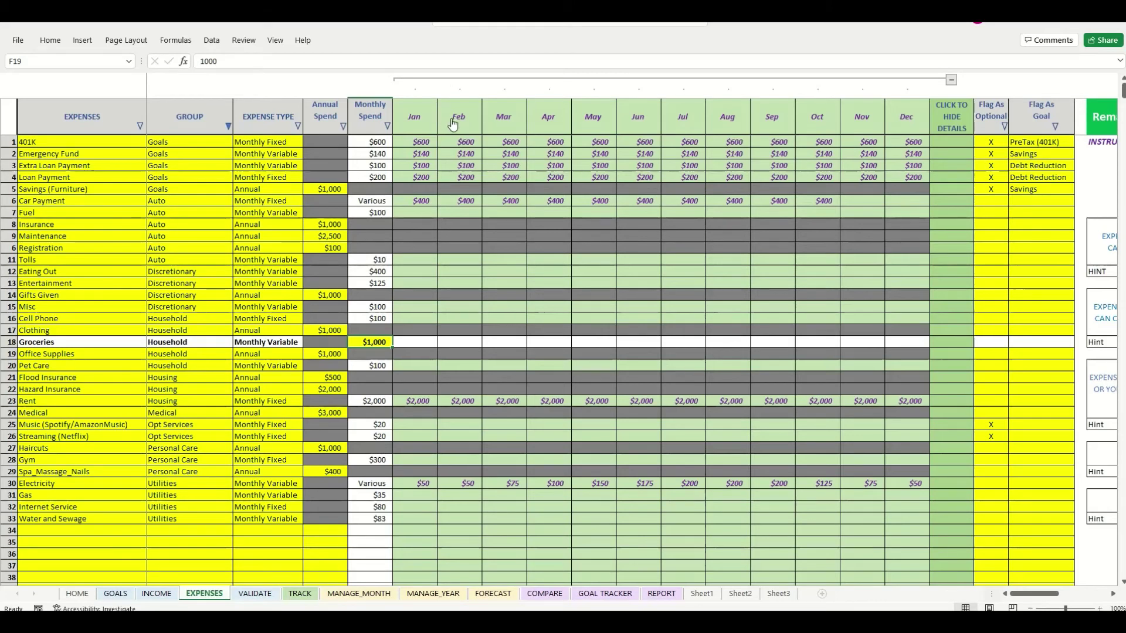
left_click(496, 357)
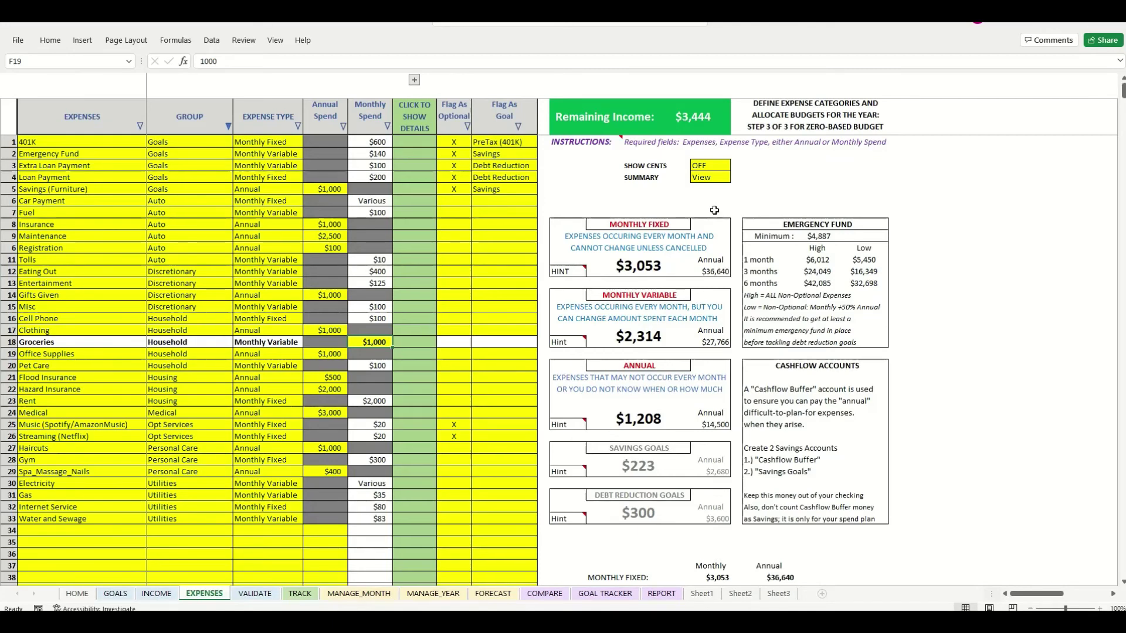
left_click(59, 529)
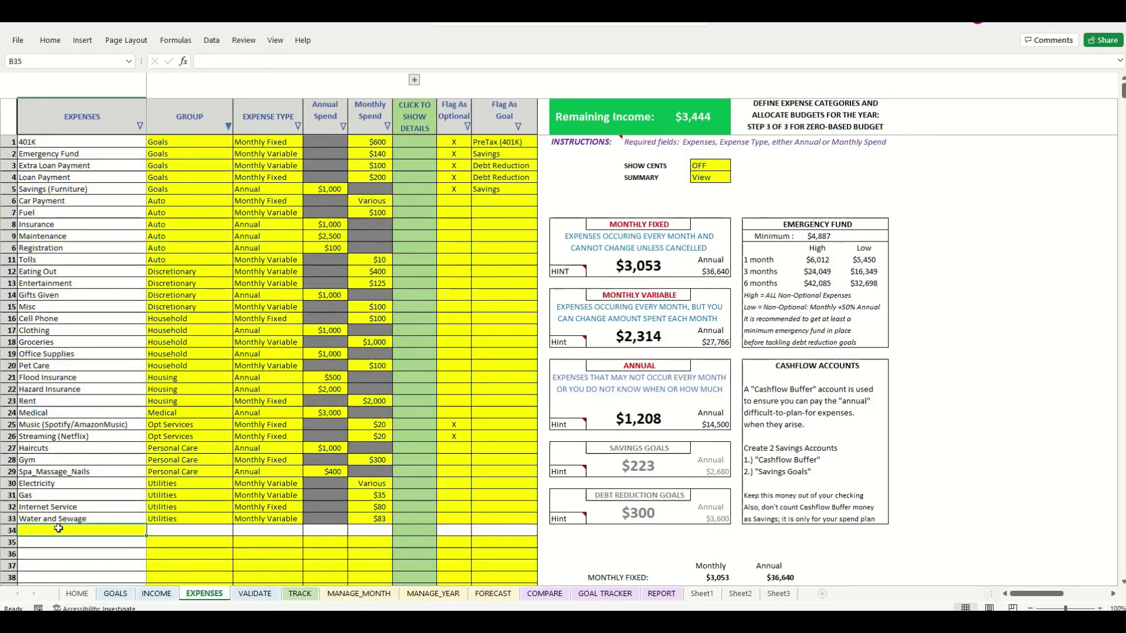
type("Travel")
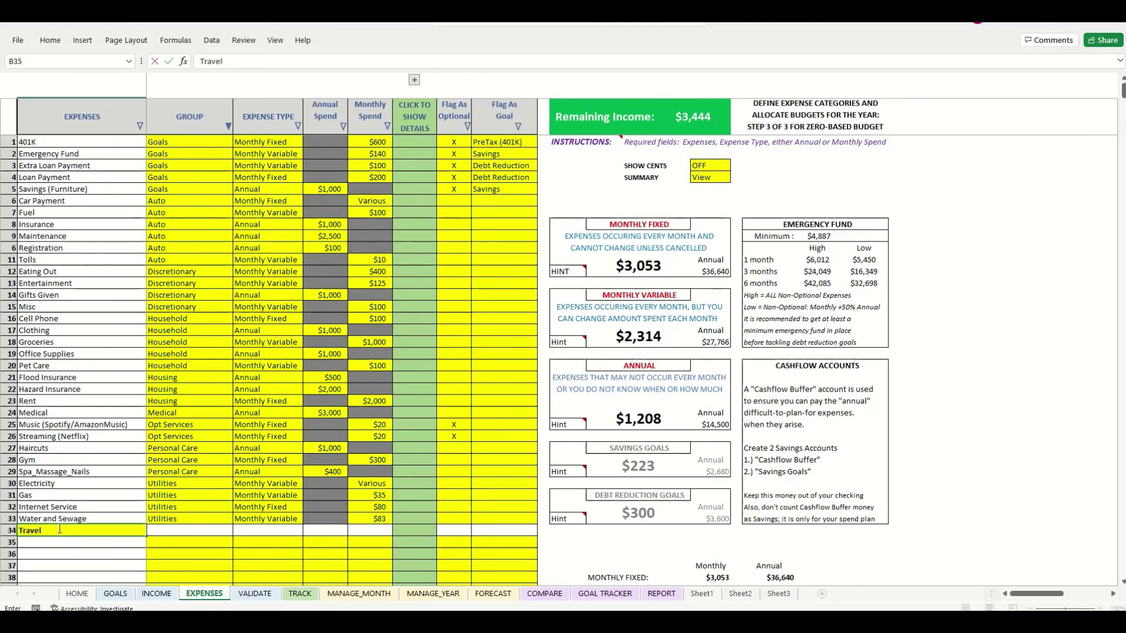
key("Tab")
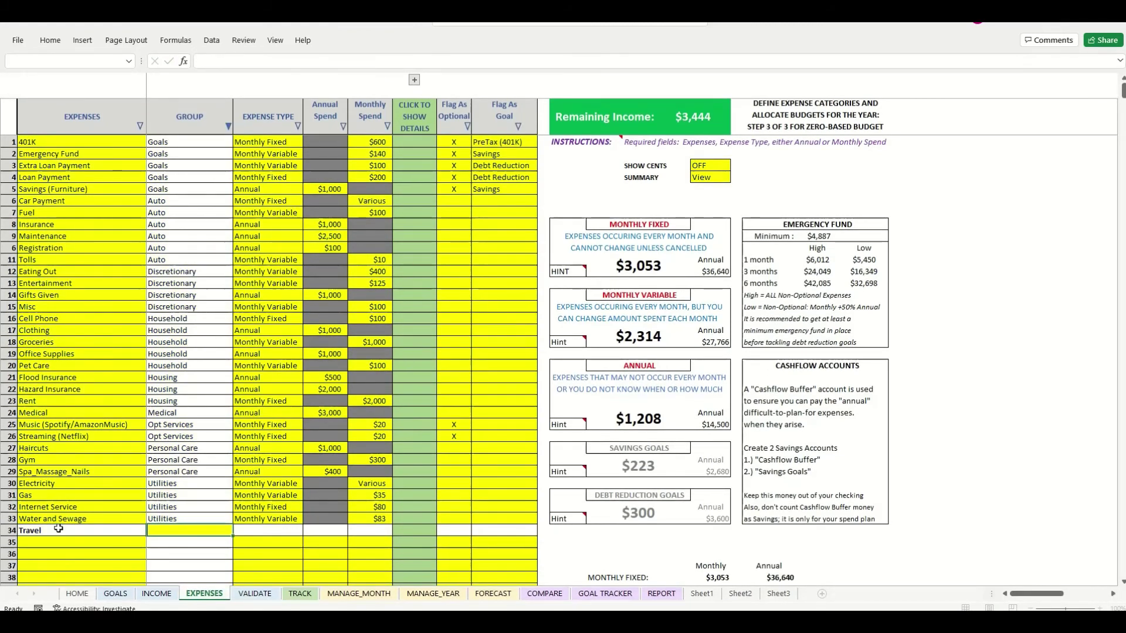
type("Discretionary")
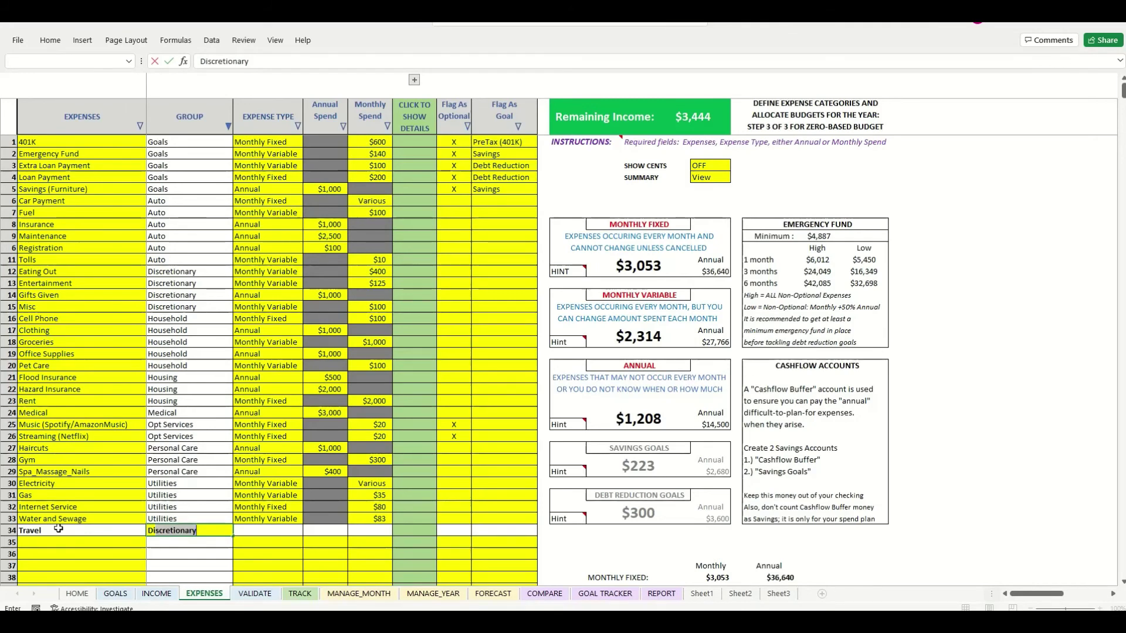
key("Tab")
type("A")
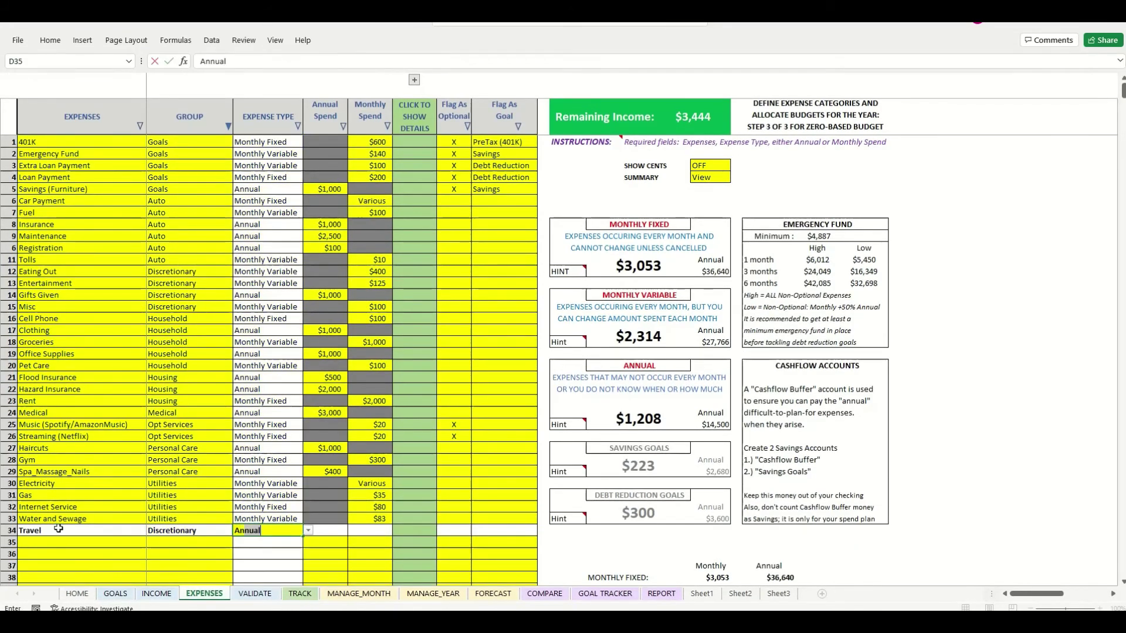
key("Return")
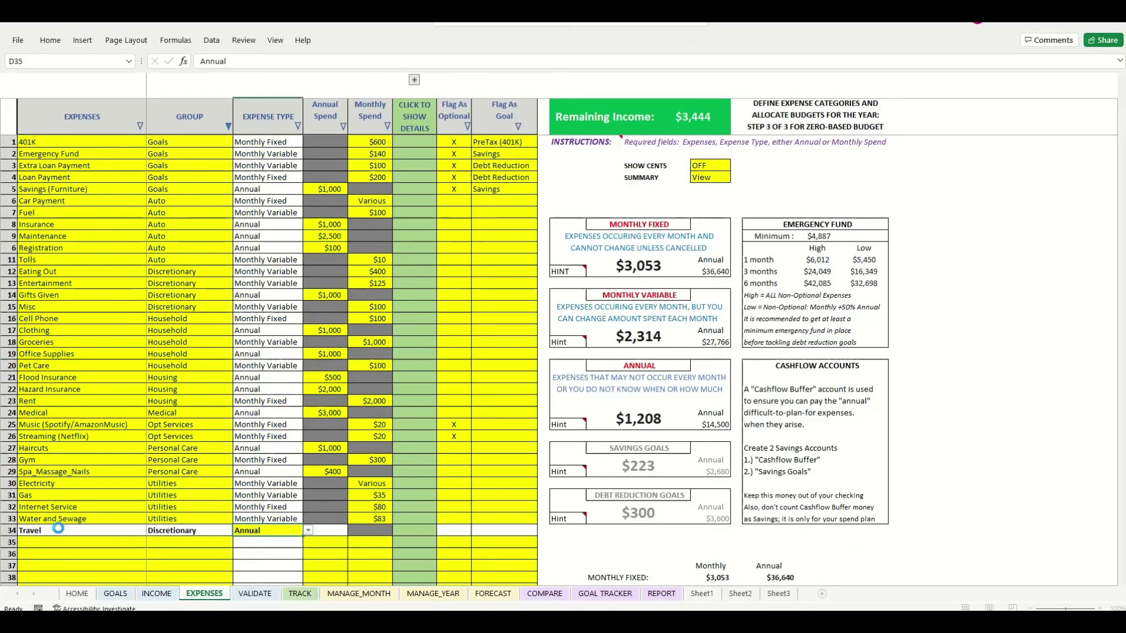
Set Travel's annual spend to $3,400.
key("Tab")
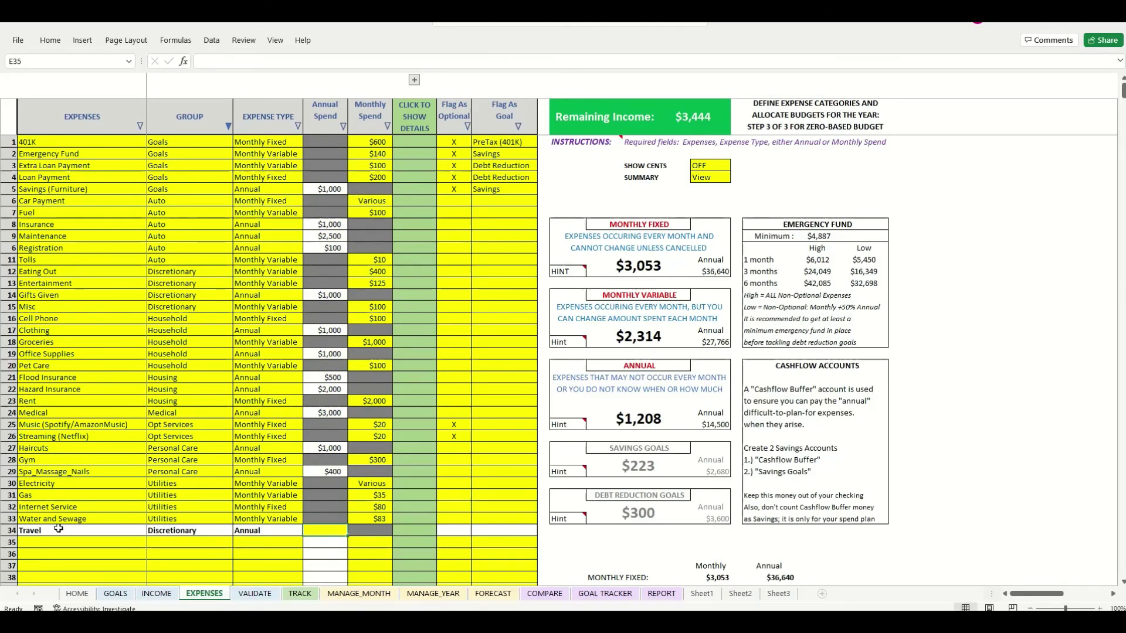
type("3,")
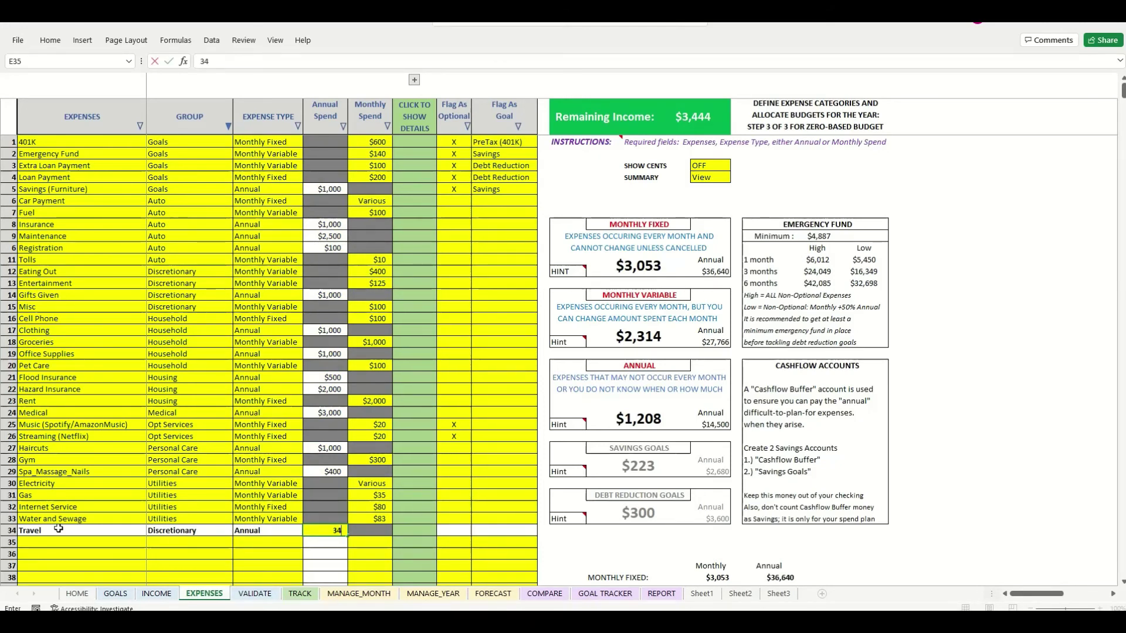
type("400")
key("Return")
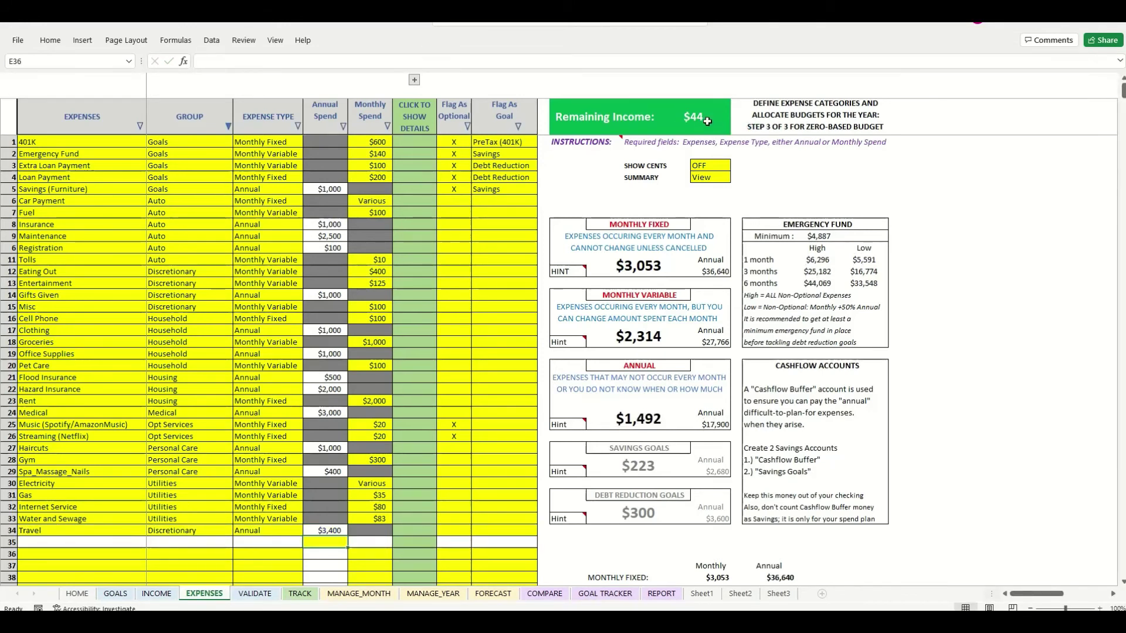
Set Travel's annual spend to $3,444 to allocate the remaining income.
left_click(319, 531)
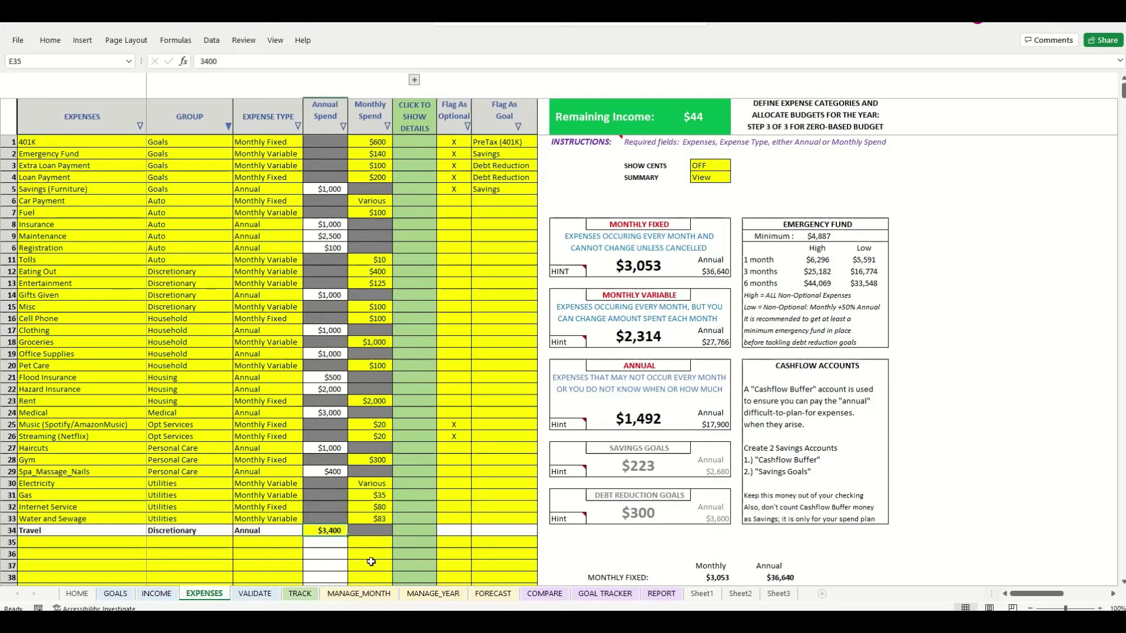
type("3,44")
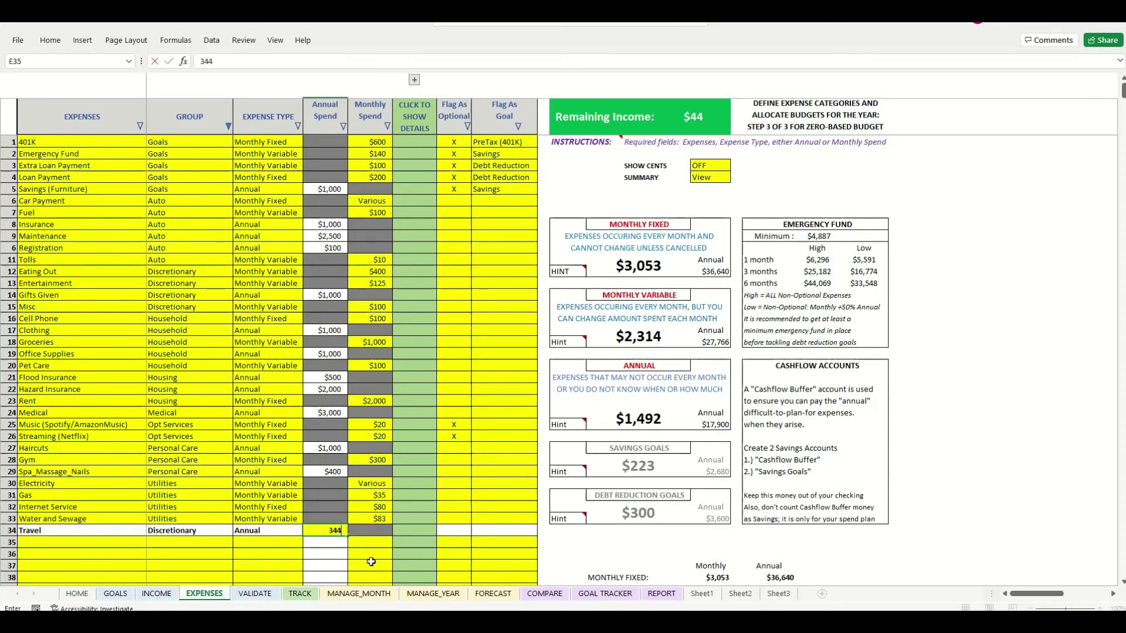
type("4")
key("Return")
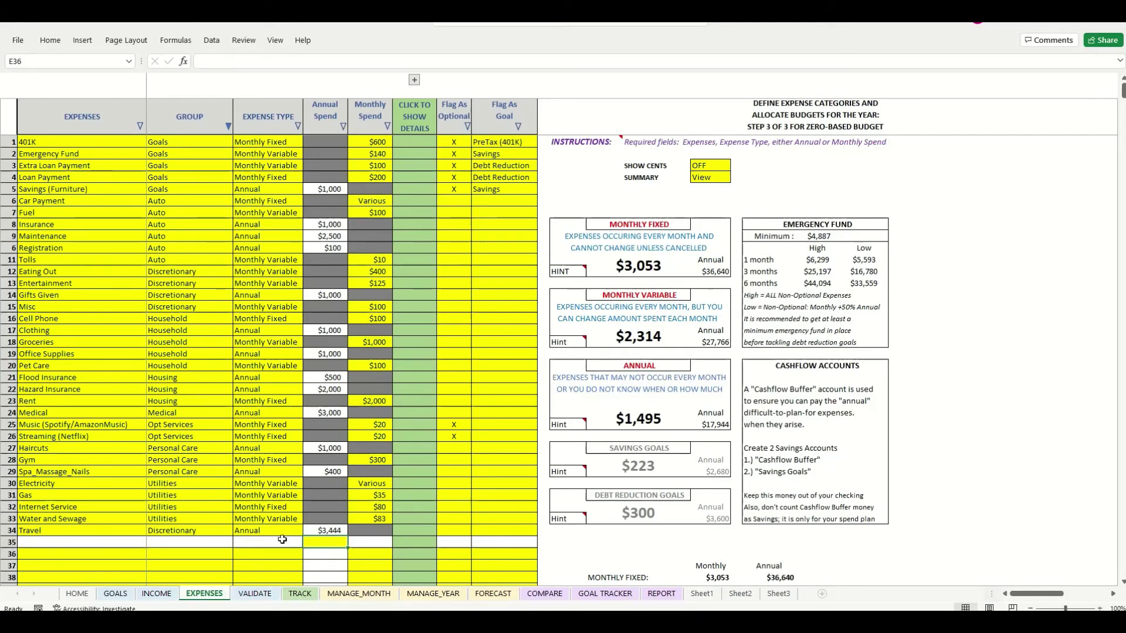
Check total income, total expenses and the Balance Box on the VALIDATE sheet.
left_click(245, 592)
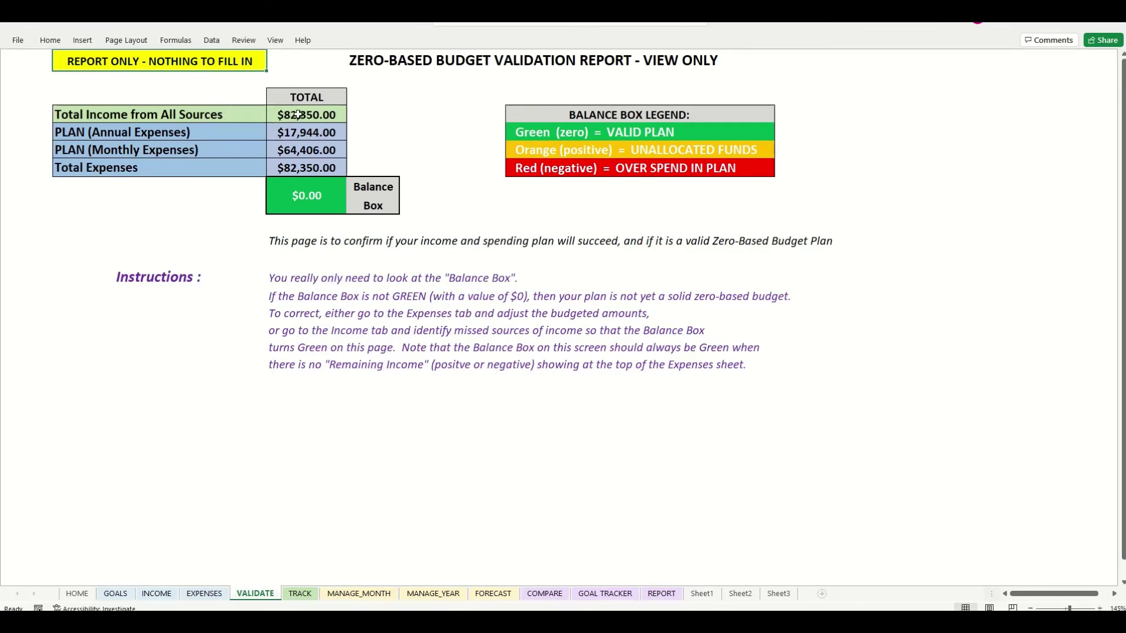
left_click(299, 114)
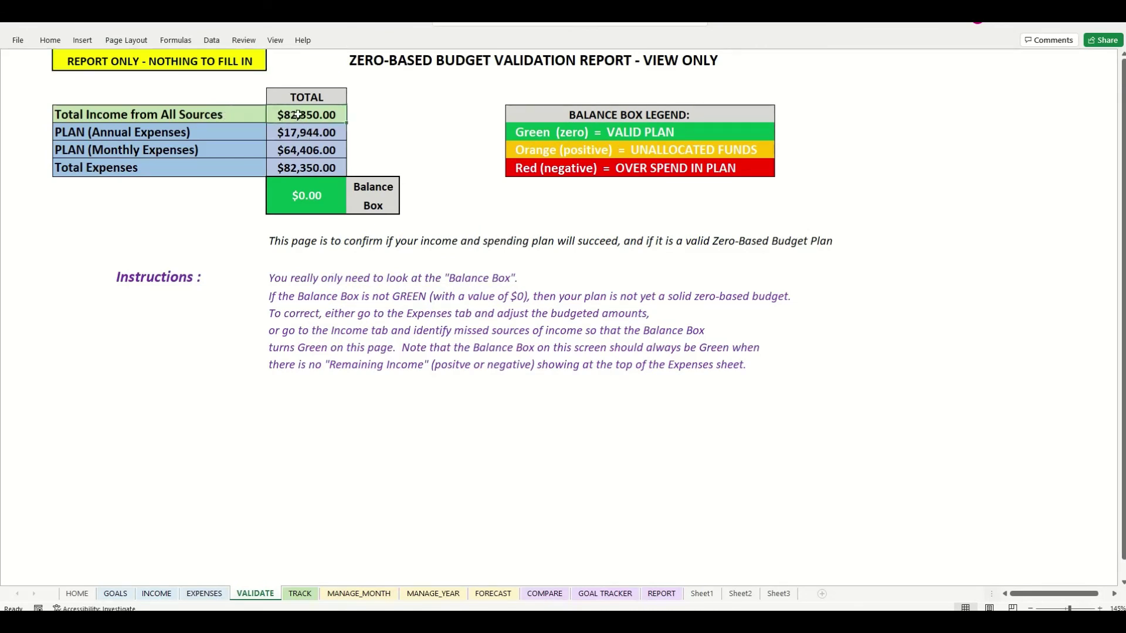
left_click(313, 168)
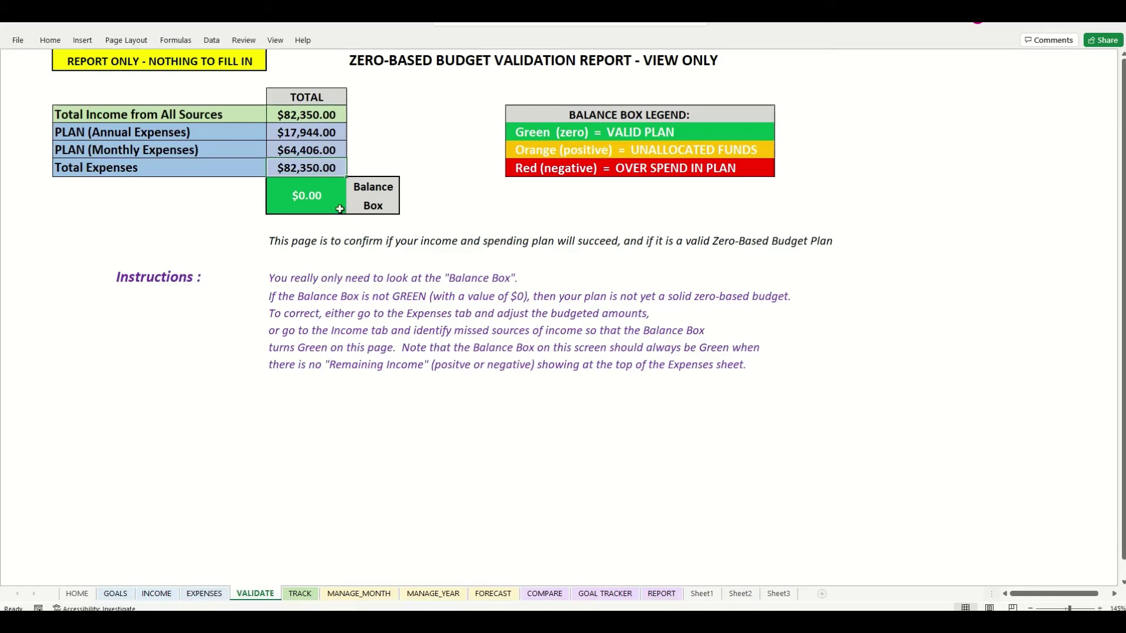
left_click(311, 200)
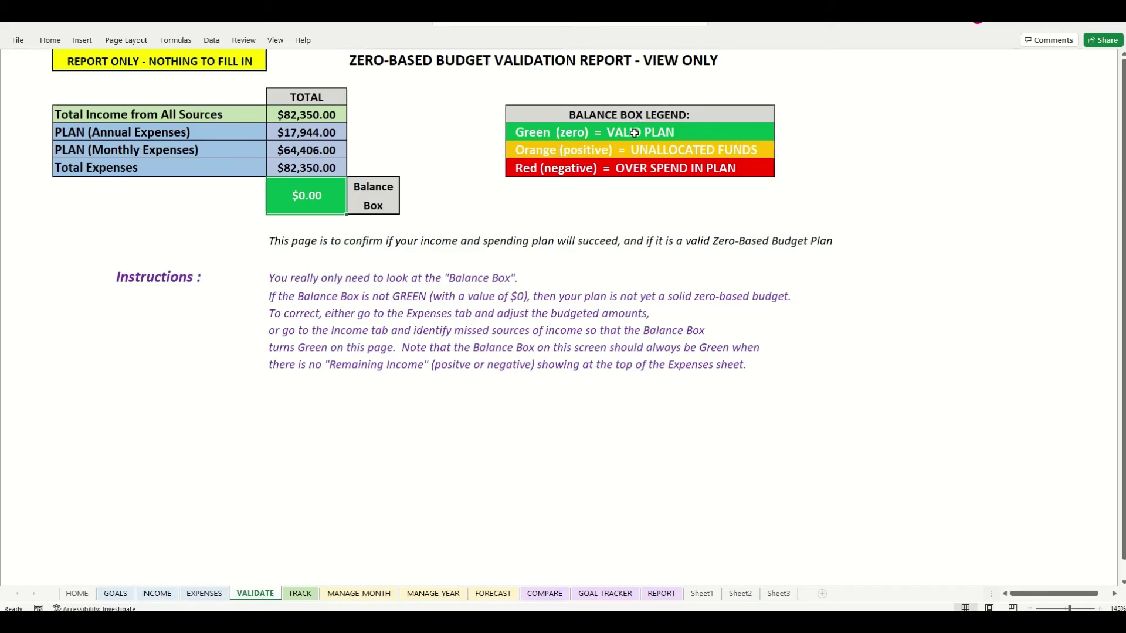
Set Travel's annual spend to $3,500 on the EXPENSES sheet and check the effect in the validation report.
left_click(198, 594)
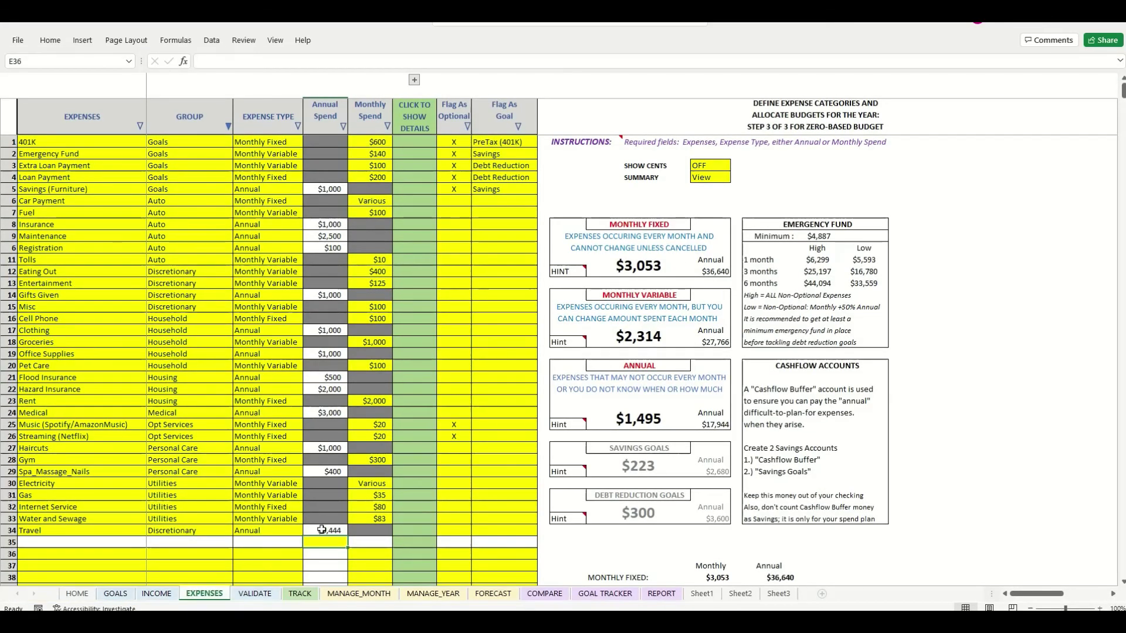
left_click(321, 530)
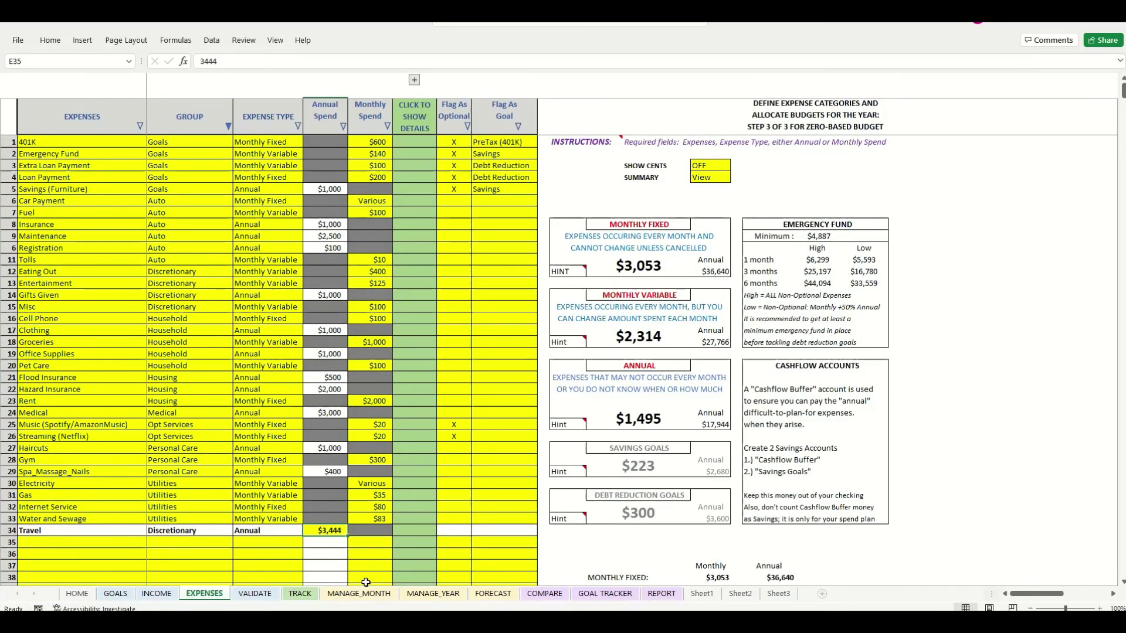
type("3500")
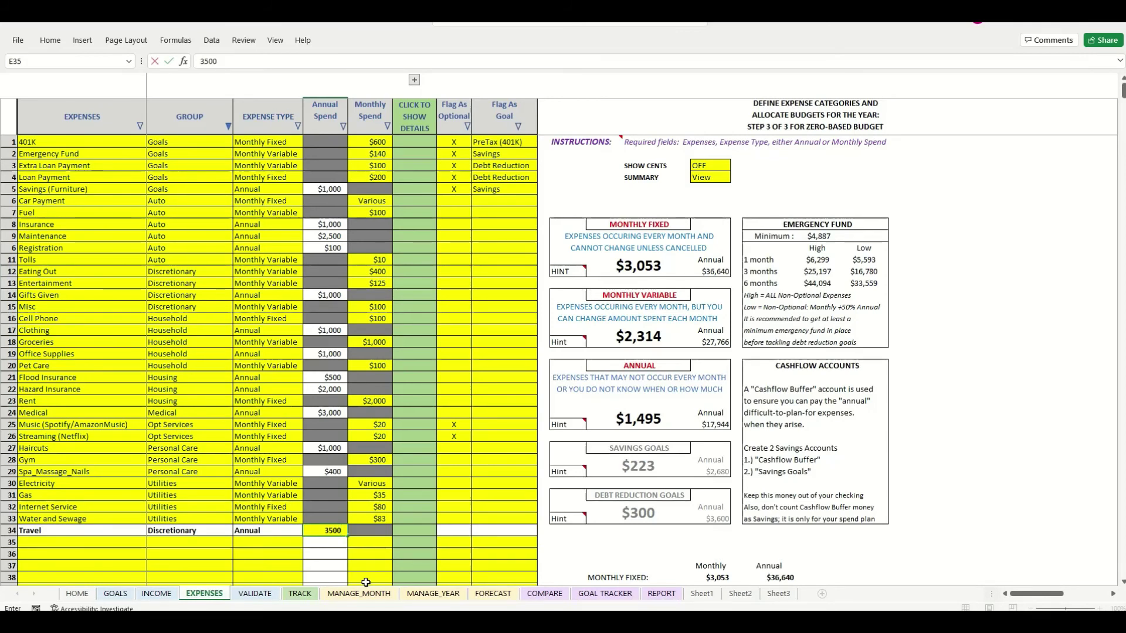
key("Return")
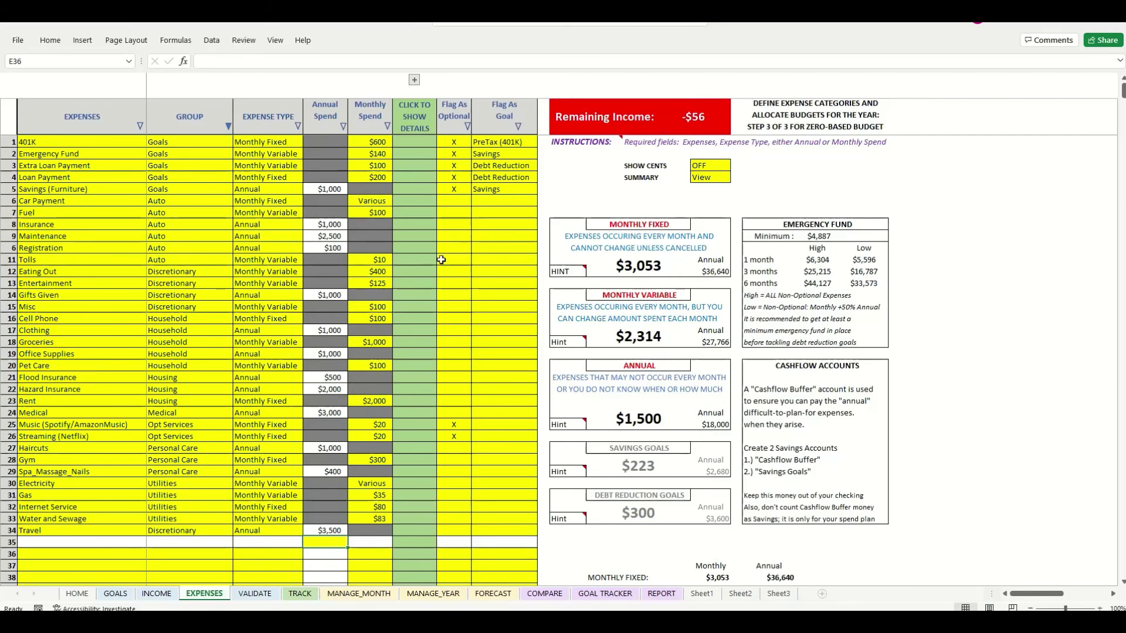
left_click(255, 594)
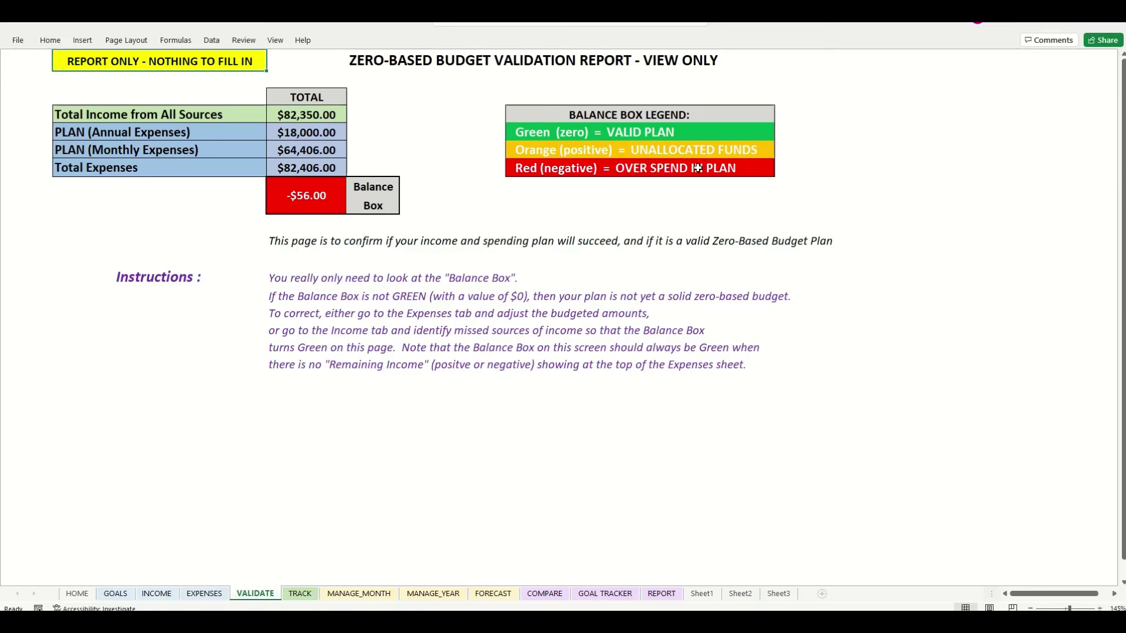
Clear the Savings (Furniture) annual spend on the EXPENSES sheet and set it to $944 to rebalance the budget.
left_click(203, 594)
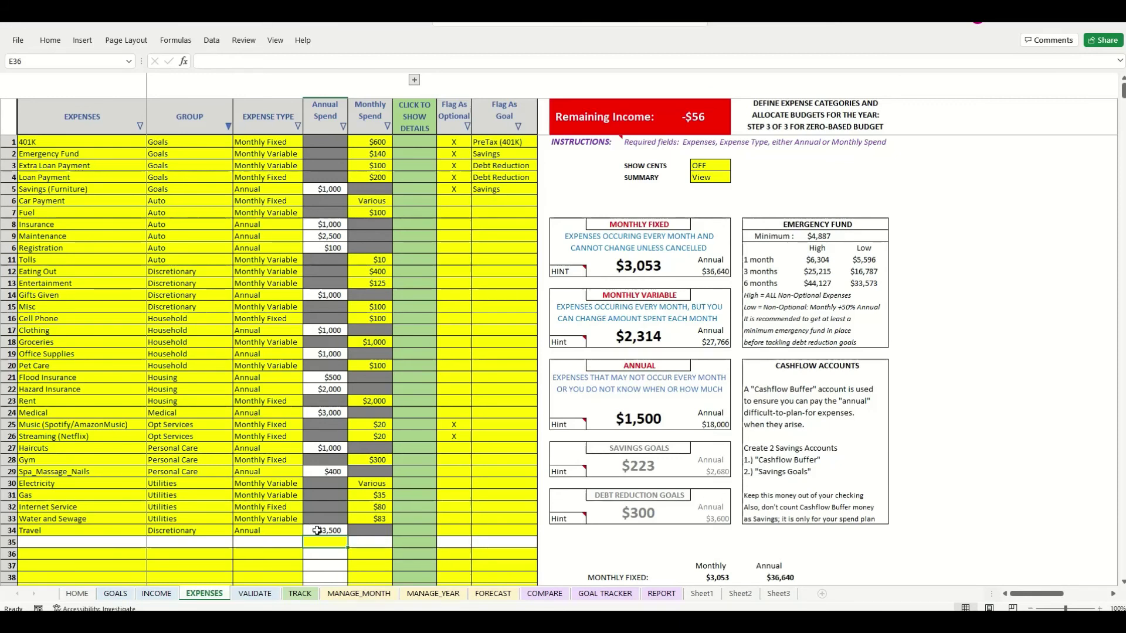
left_click(327, 189)
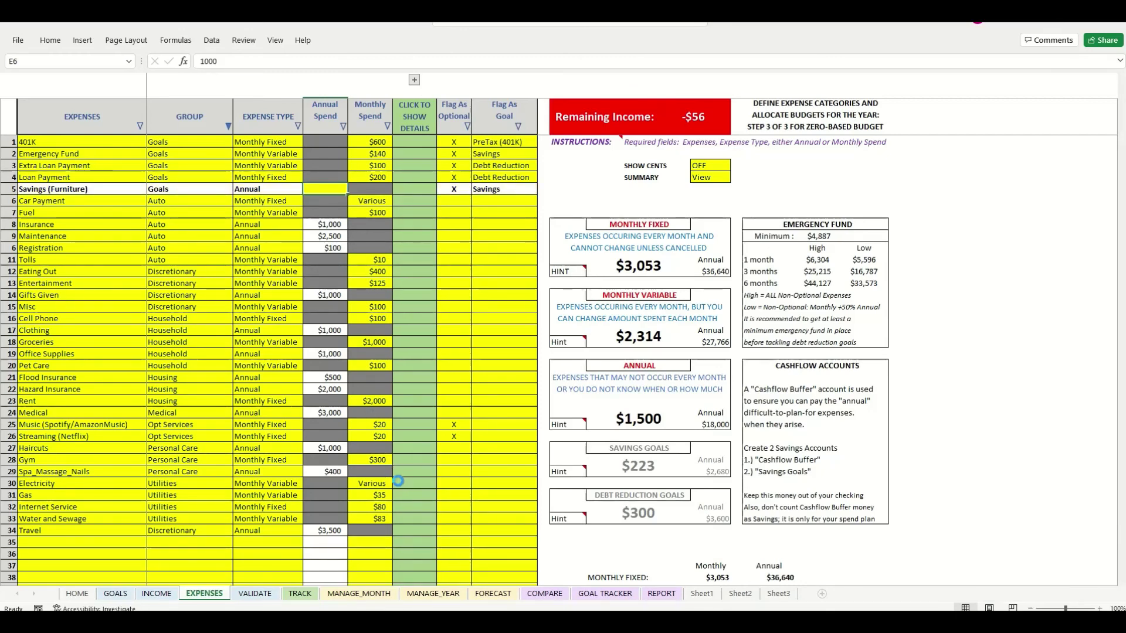
key("Delete")
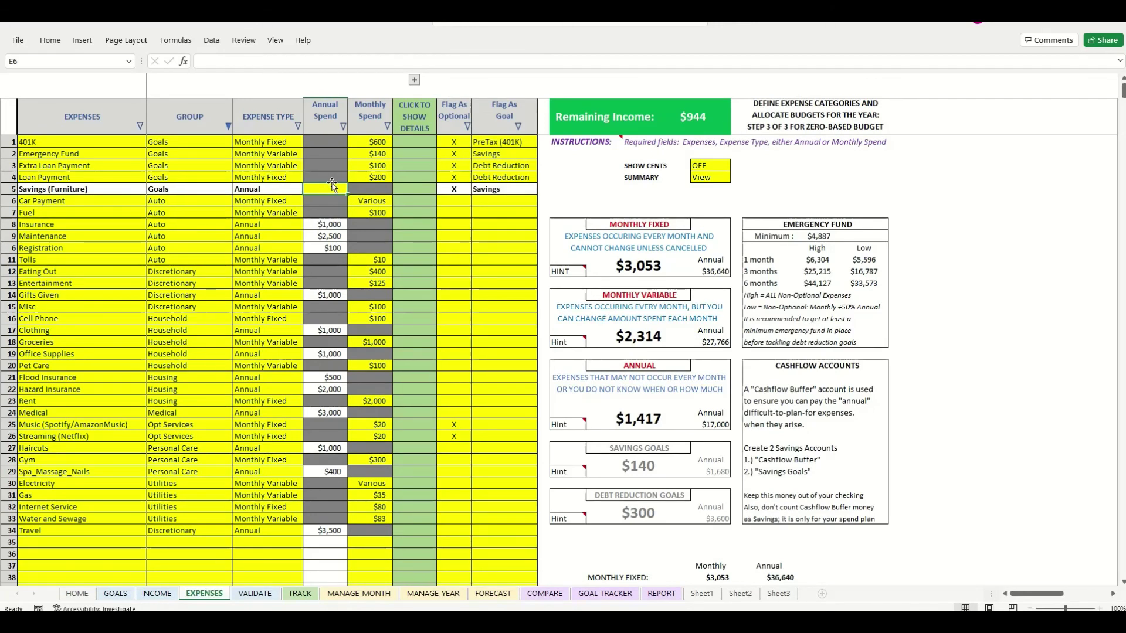
type("944")
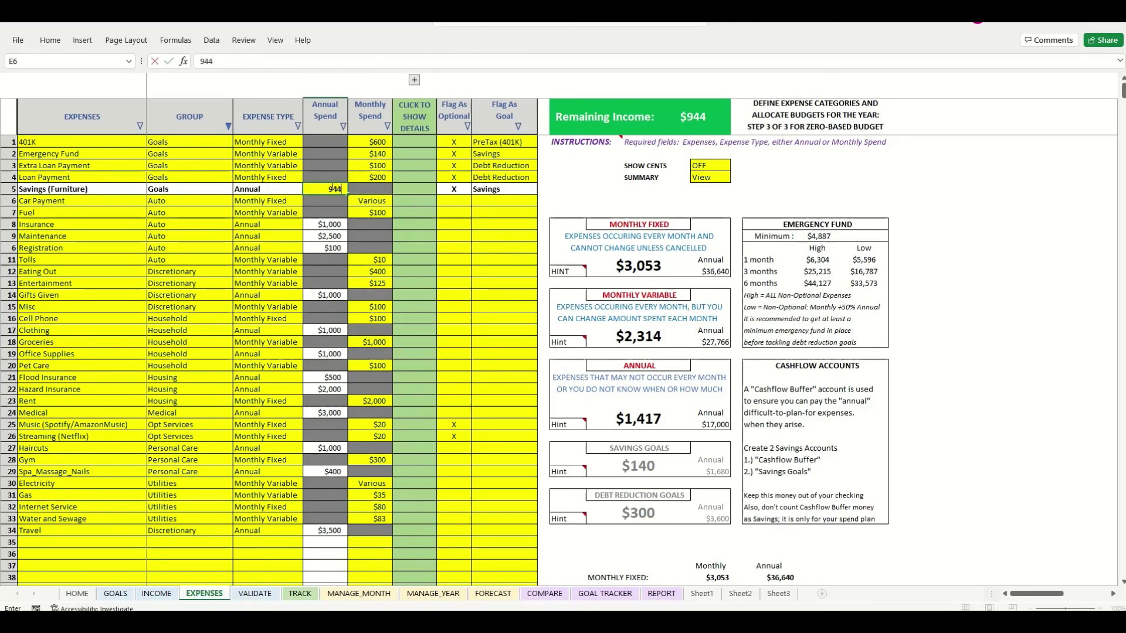
key("Return")
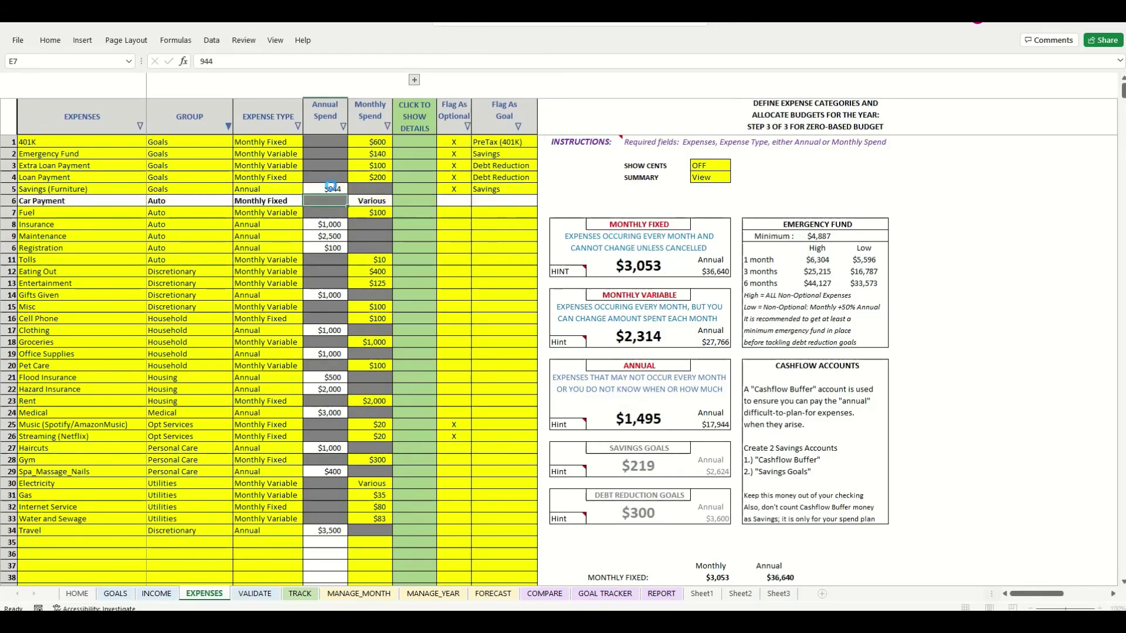
Check Travel's annual spend against the monthly income forecast on the INCOME sheet, and return to the EXPENSES sheet.
left_click(331, 531)
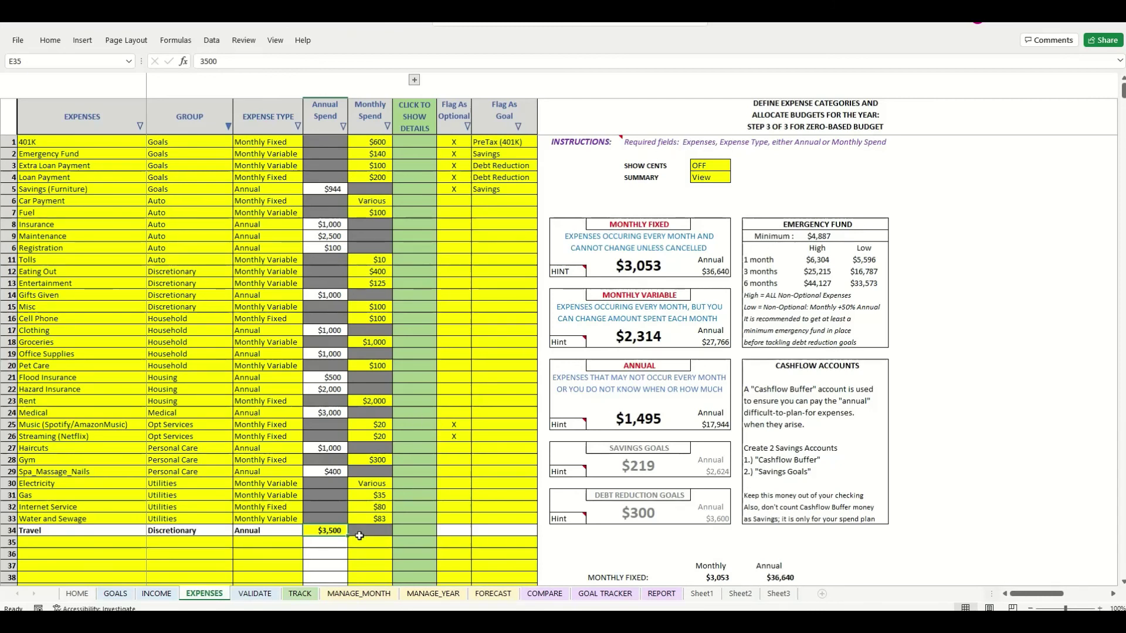
left_click(157, 594)
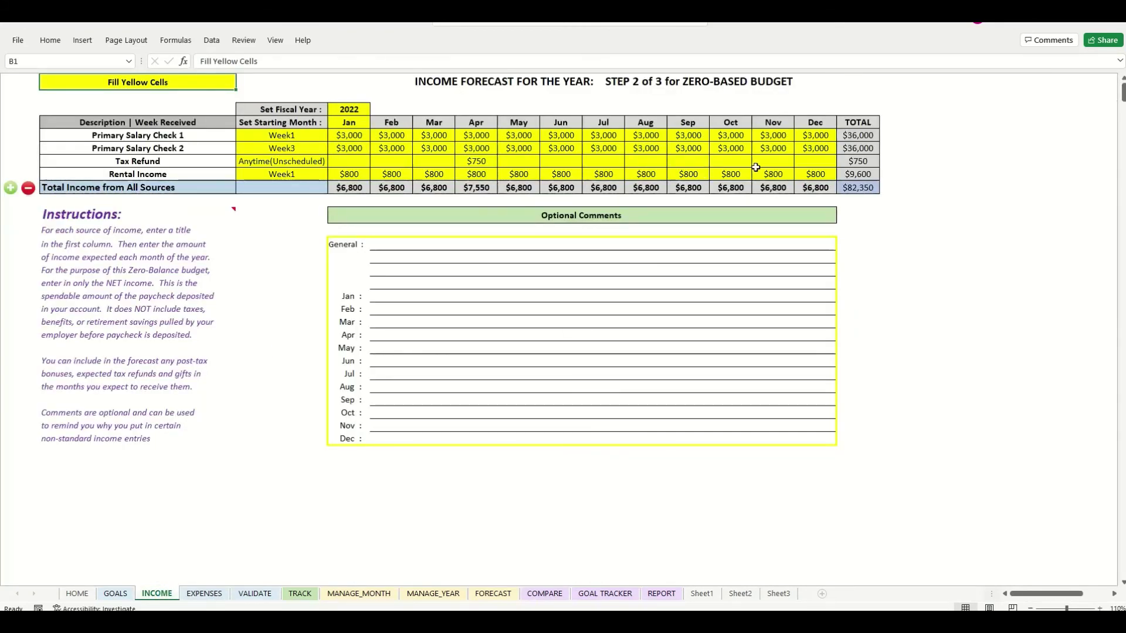
left_click(208, 595)
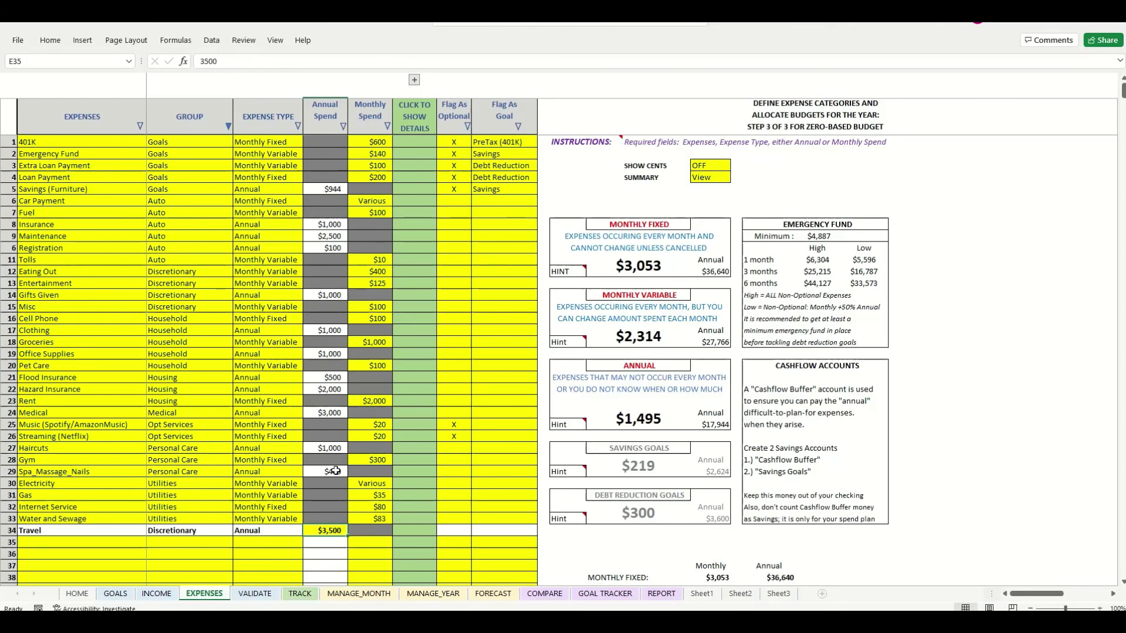
Review the GOALS, INCOME, EXPENSES and VALIDATE sheets in order, checking the Balance Box, and return to the HOME sheet.
left_click(116, 593)
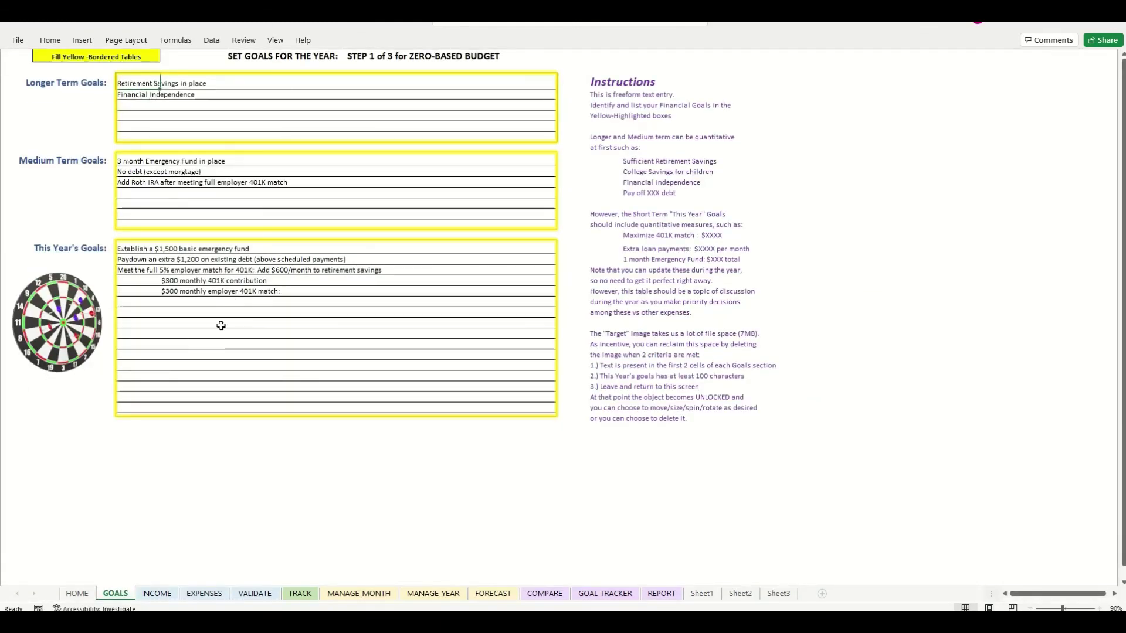
left_click(167, 596)
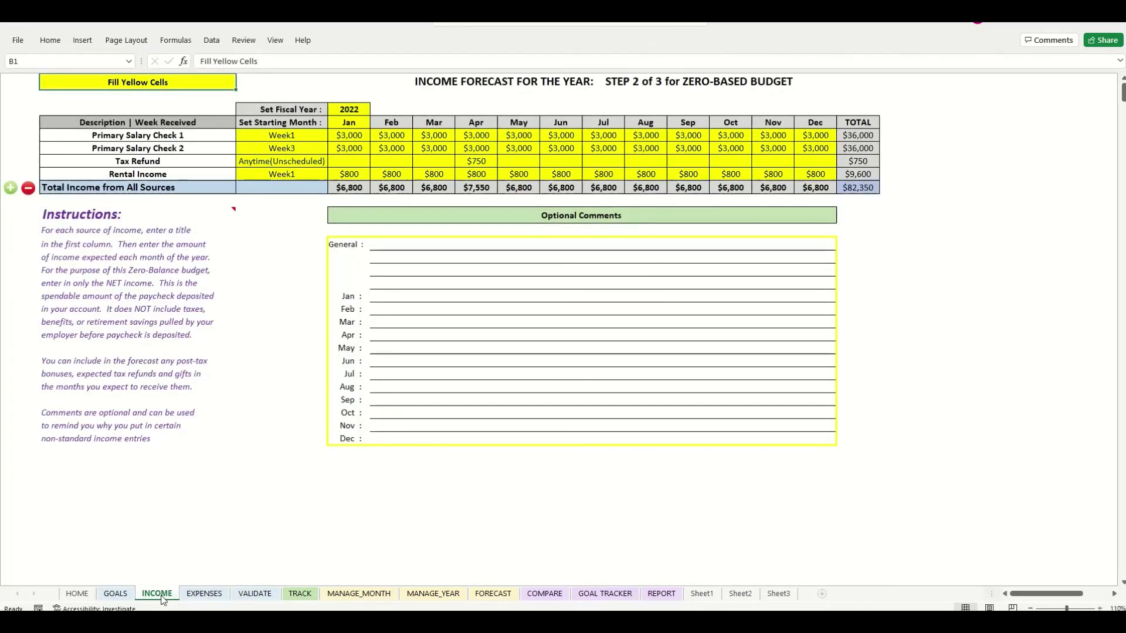
left_click(204, 594)
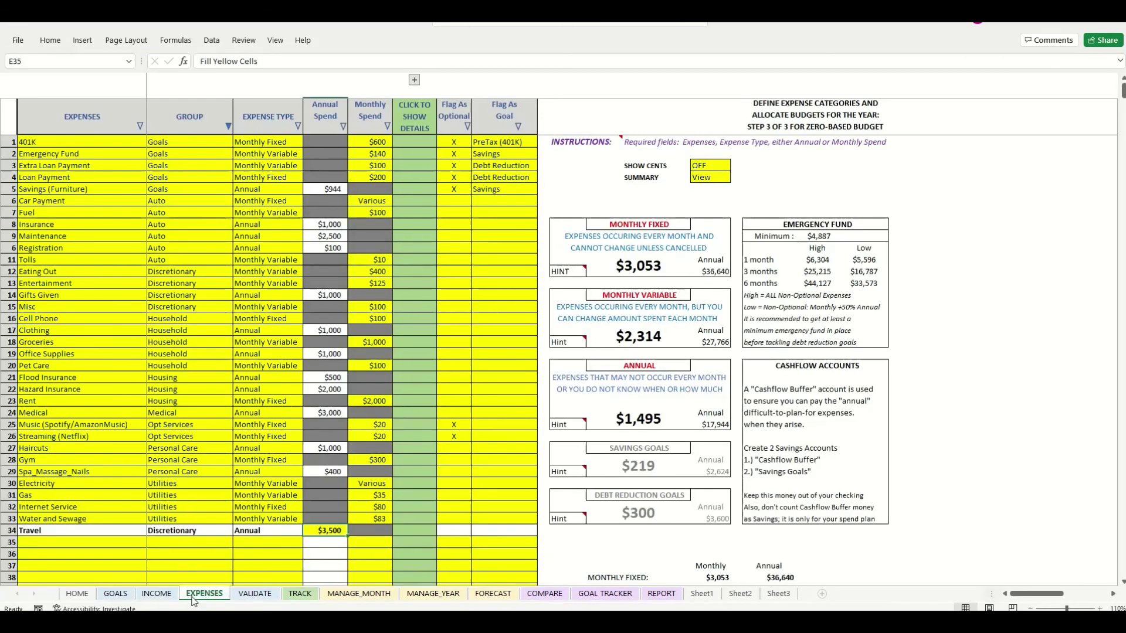
left_click(252, 594)
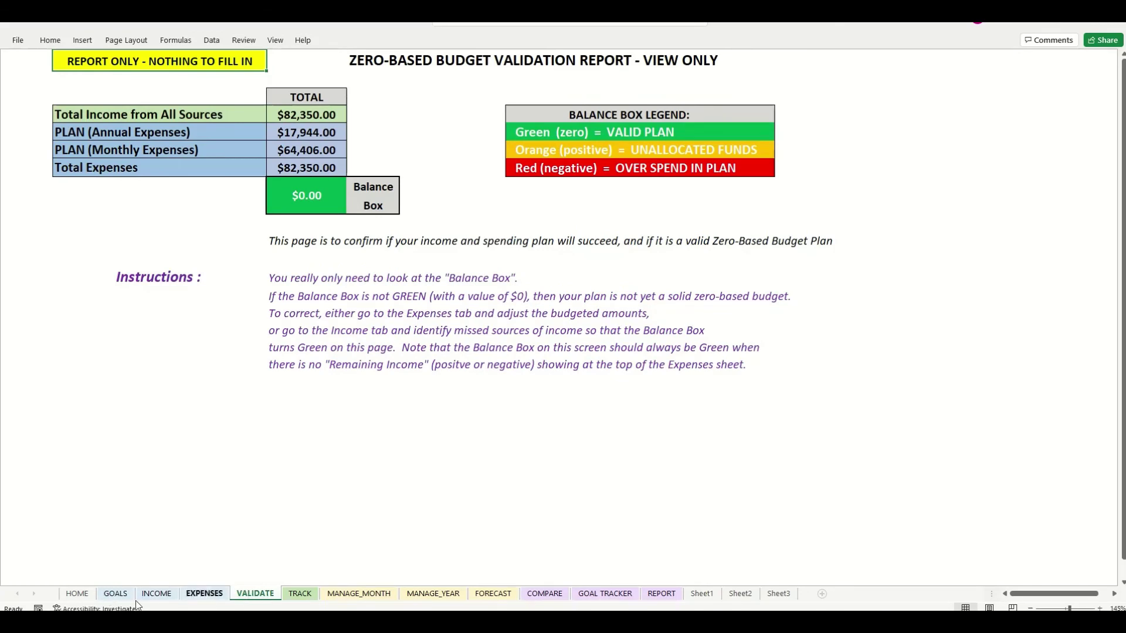
left_click(79, 594)
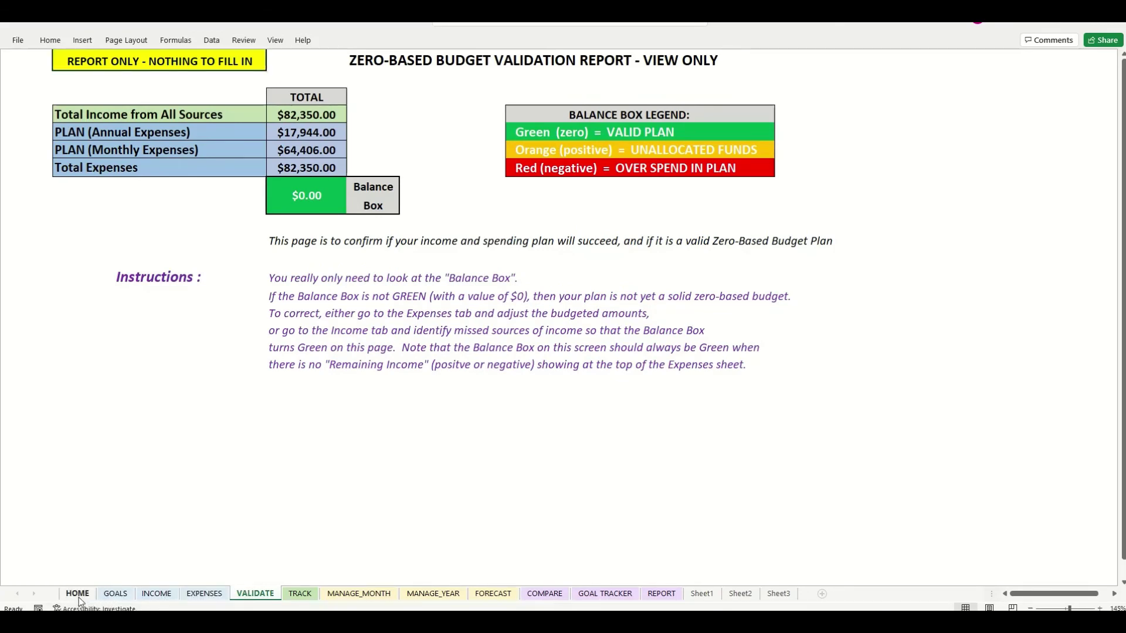